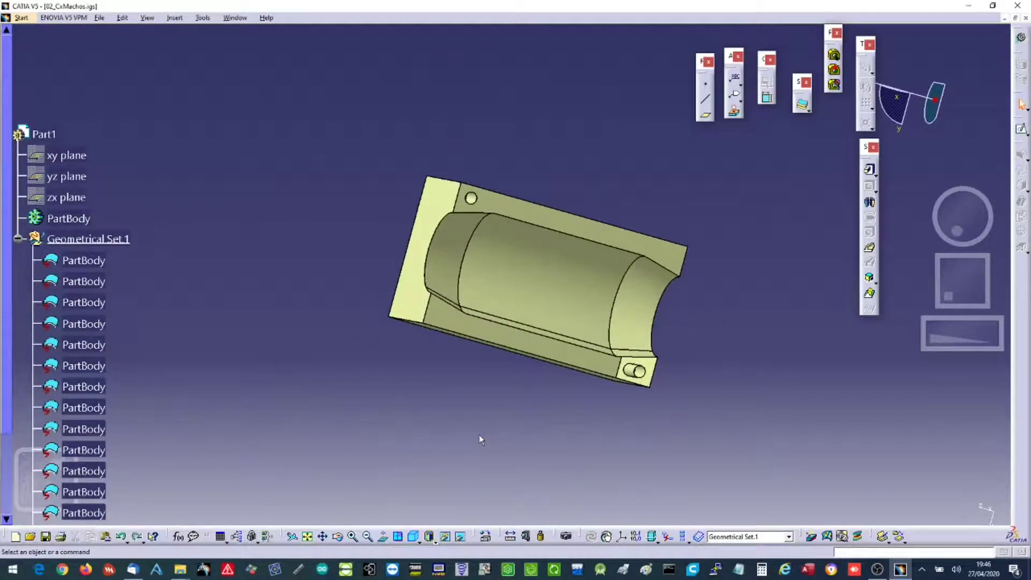
# Switch to the Generative Shape Design workbench with the imported 02_CxMachos.igs part open.
pyautogui.scroll(1, 531, 400)
pyautogui.moveTo(531, 401); pyautogui.dragTo(403, 229, button='middle')
pyautogui.scroll(-5, 183, 247)
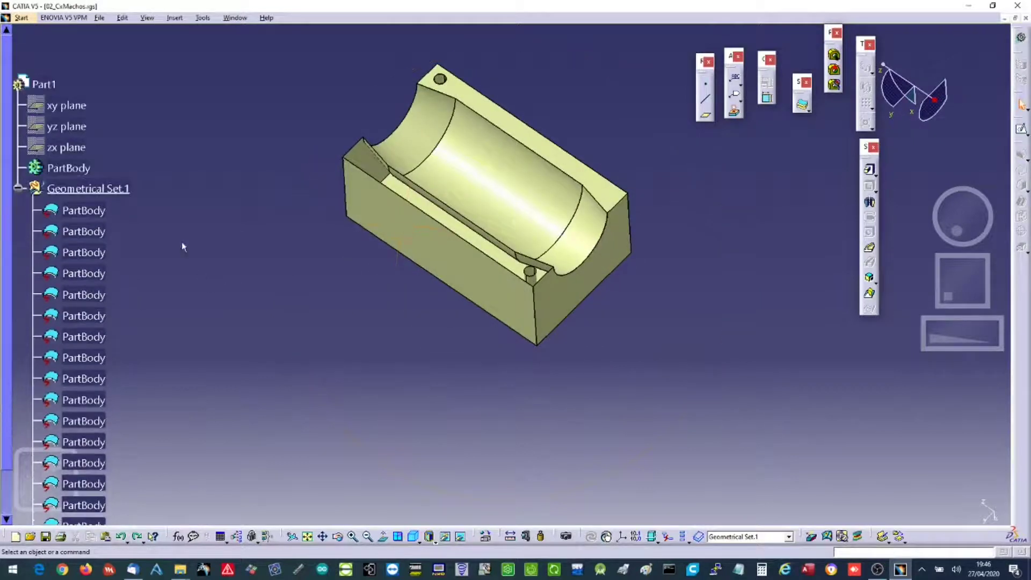
pyautogui.click(99, 18)
pyautogui.moveTo(22, 18)
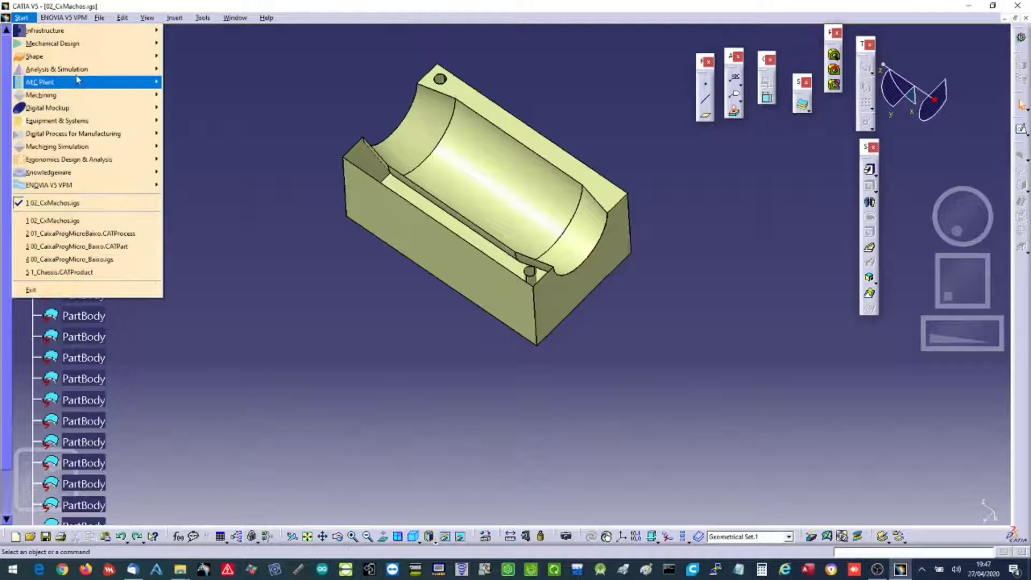
pyautogui.moveTo(81, 64)
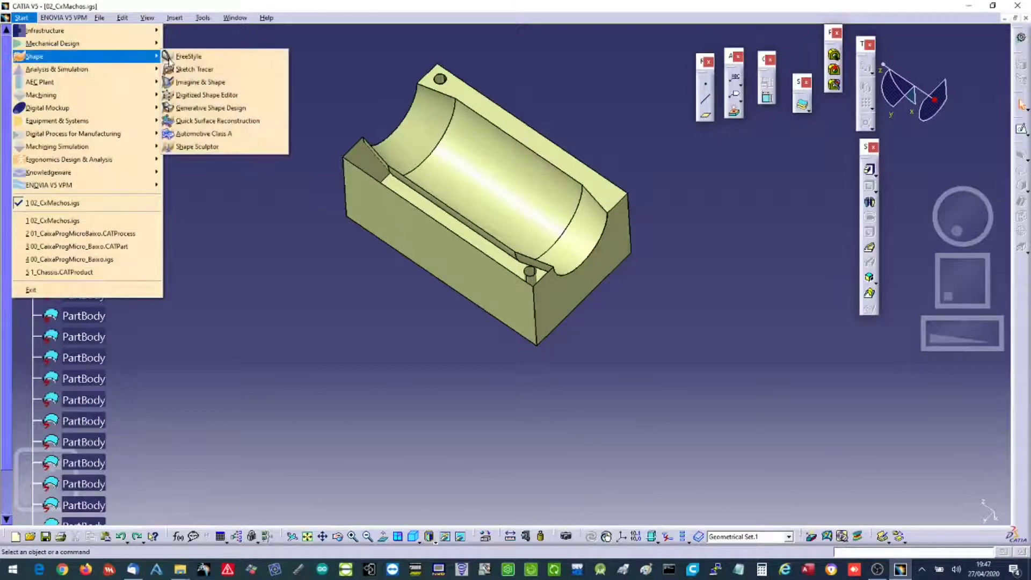
pyautogui.click(216, 110)
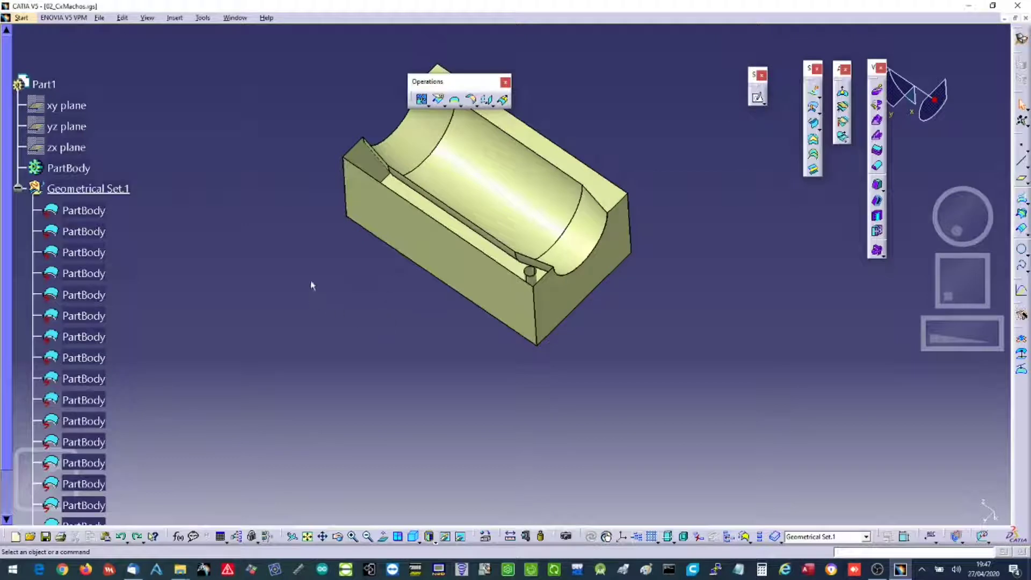
# Define the empty PartBody above Geometrical Set.1 as the in-work object.
pyautogui.scroll(-3, 278, 250)
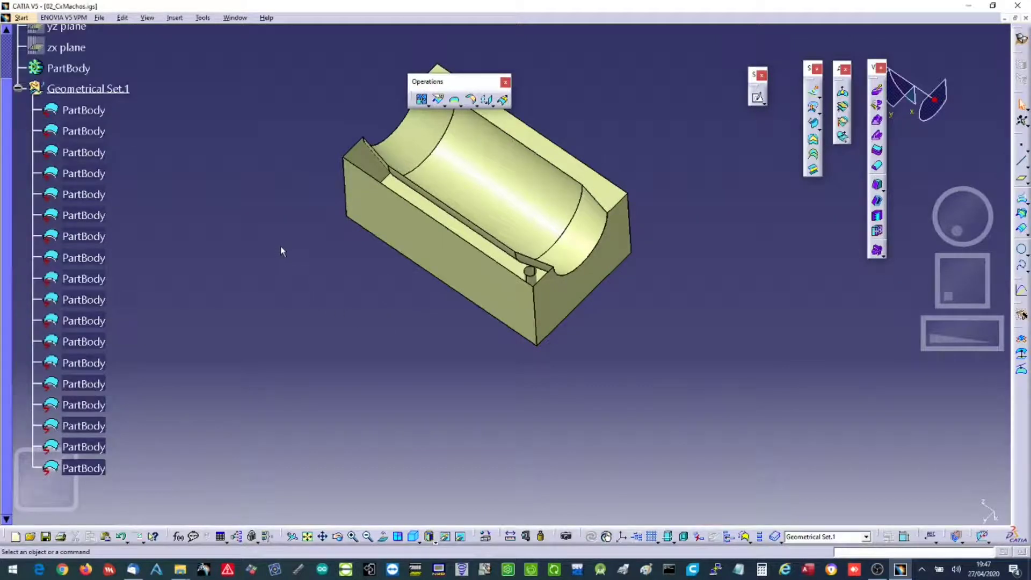
pyautogui.moveTo(369, 233); pyautogui.dragTo(319, 323, button='middle')
pyautogui.hotkey('ctrl', 'y')
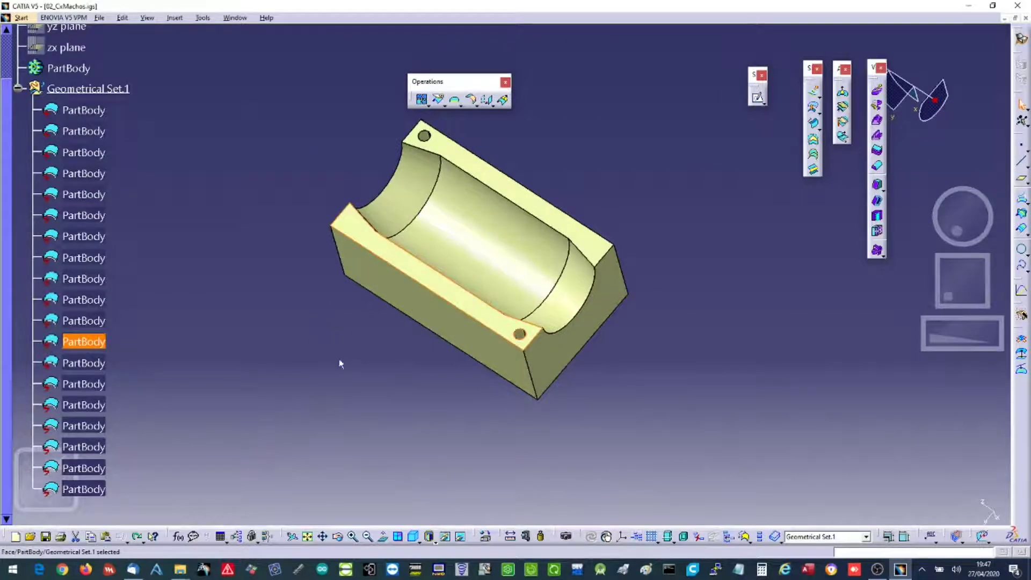
pyautogui.moveTo(285, 155); pyautogui.dragTo(278, 210, button='middle')
pyautogui.moveTo(244, 143); pyautogui.dragTo(712, 511)
pyautogui.scroll(3, 150, 181)
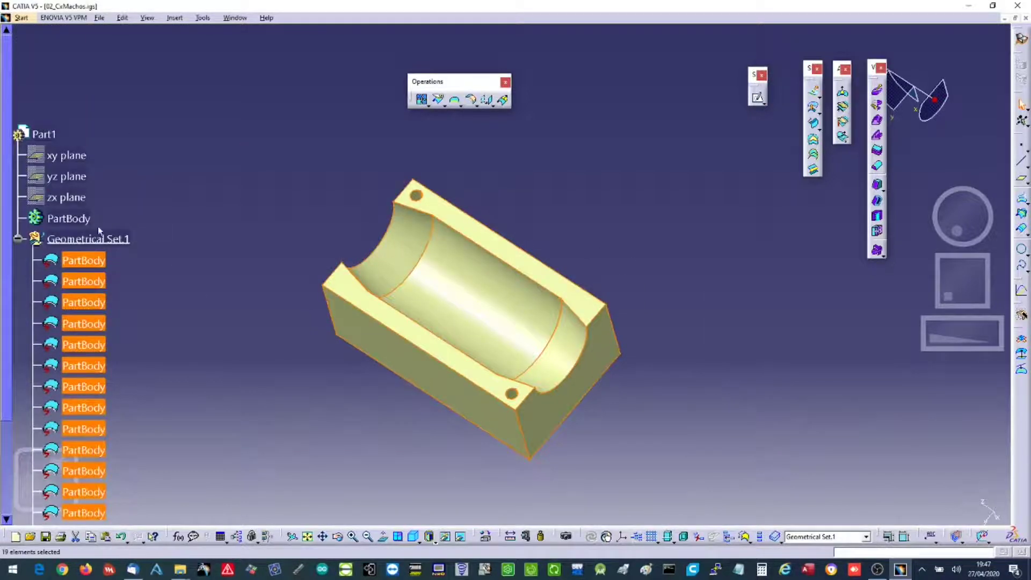
pyautogui.rightClick(86, 219)
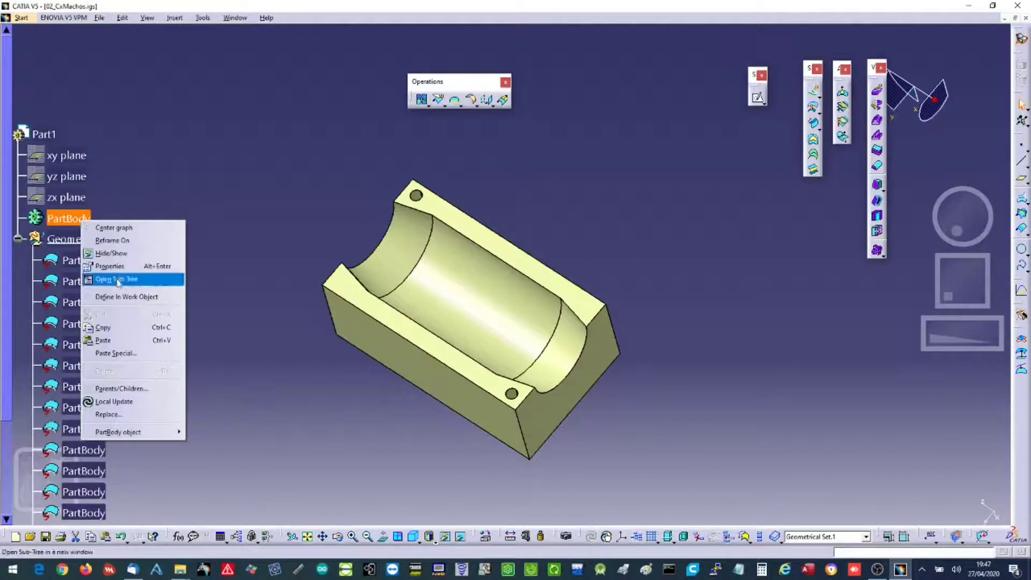
pyautogui.click(121, 298)
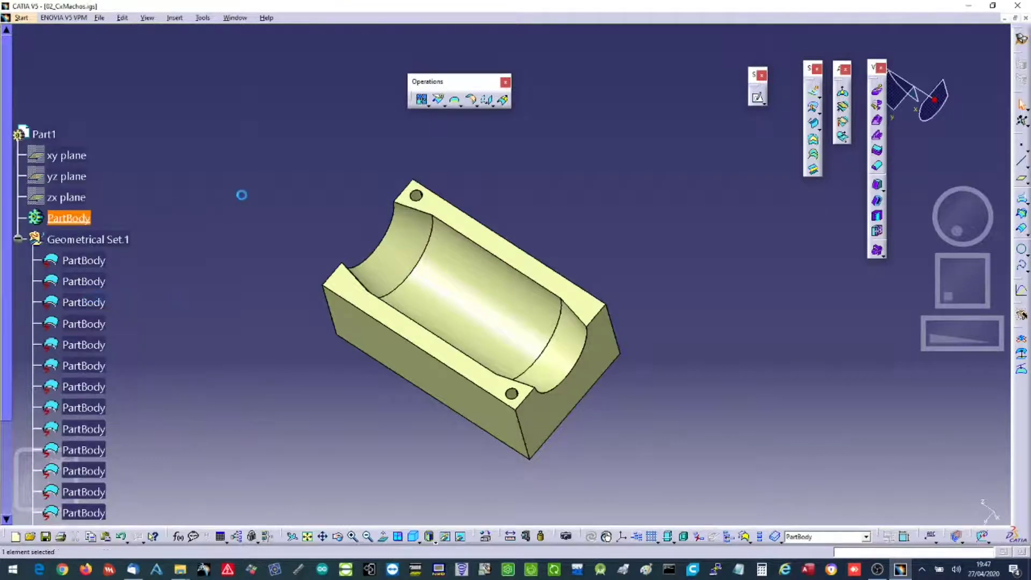
# Join all the imported PartBody surfaces into a single surface with a merging distance of 0.01 mm.
pyautogui.moveTo(241, 149); pyautogui.dragTo(723, 509)
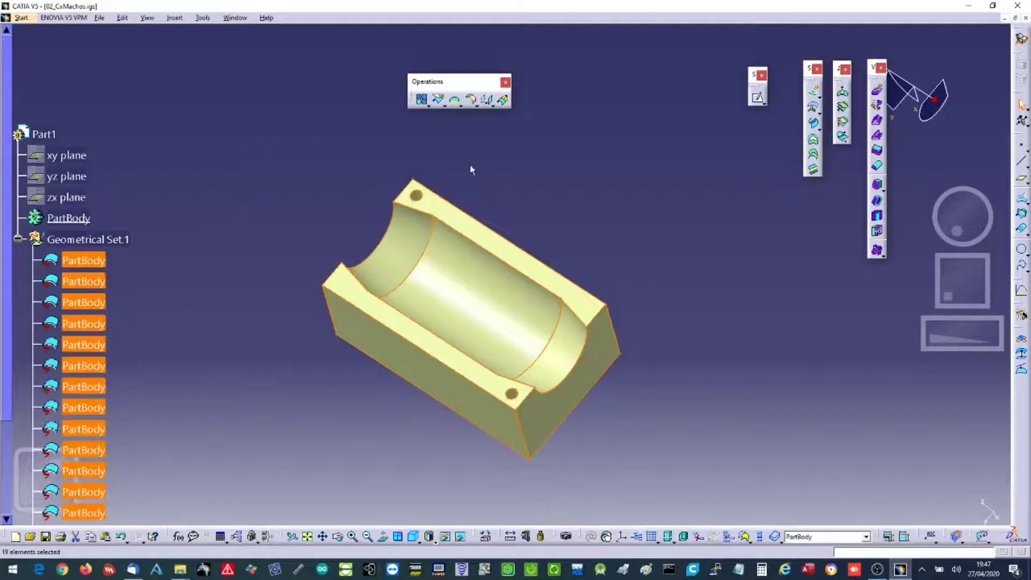
pyautogui.click(423, 100)
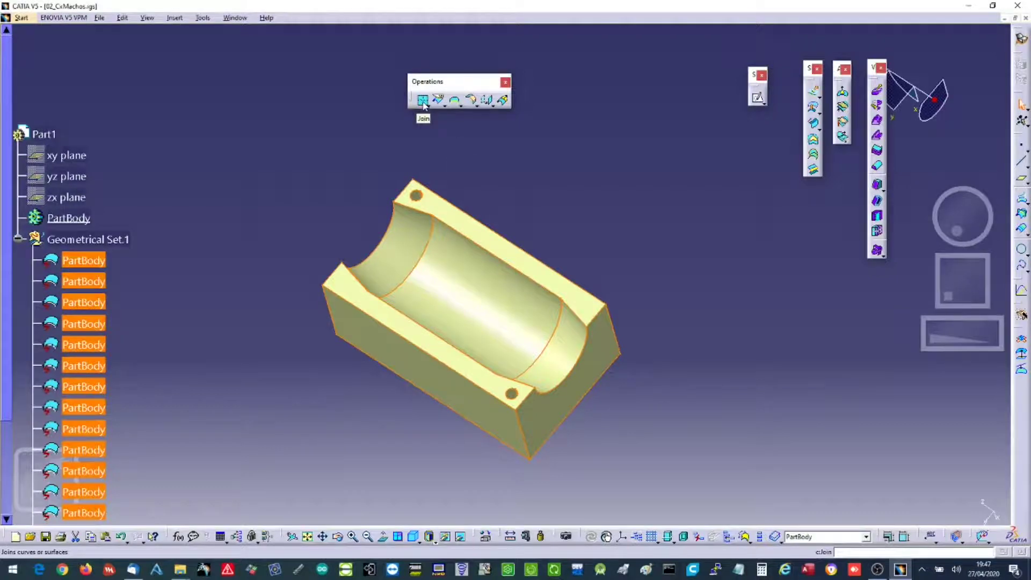
pyautogui.click(269, 180)
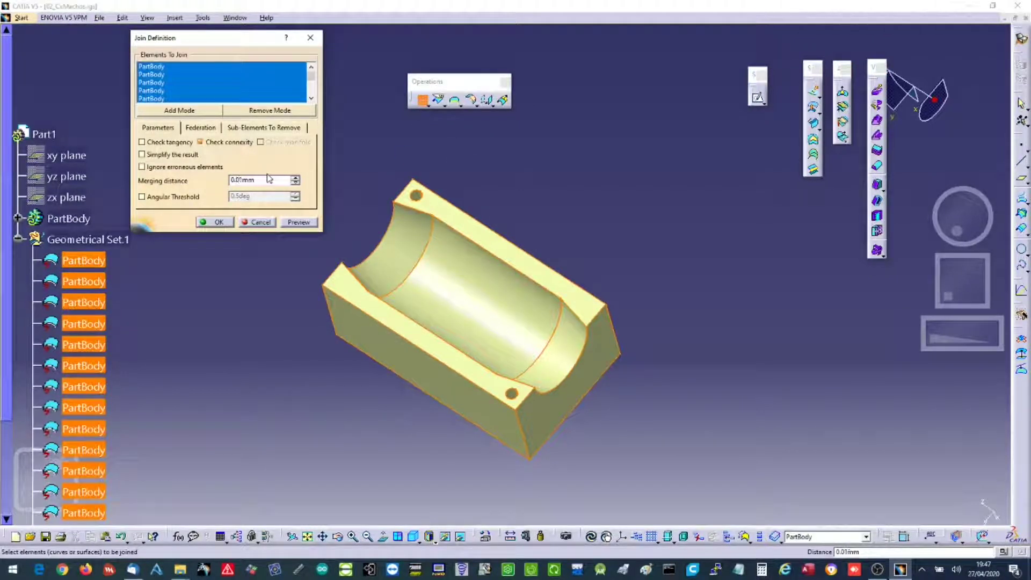
pyautogui.click(214, 222)
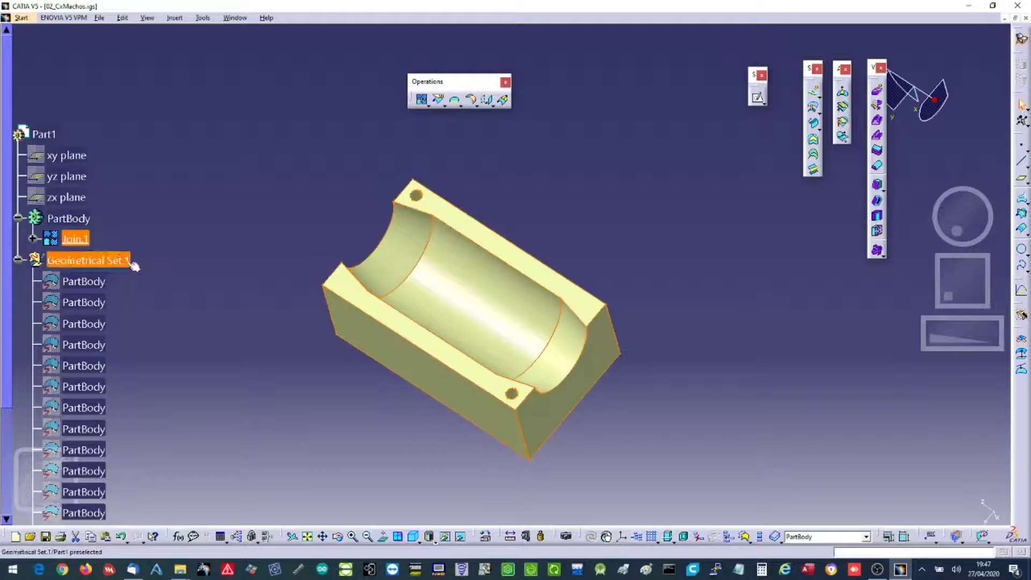
pyautogui.moveTo(289, 268); pyautogui.dragTo(291, 210, button='middle')
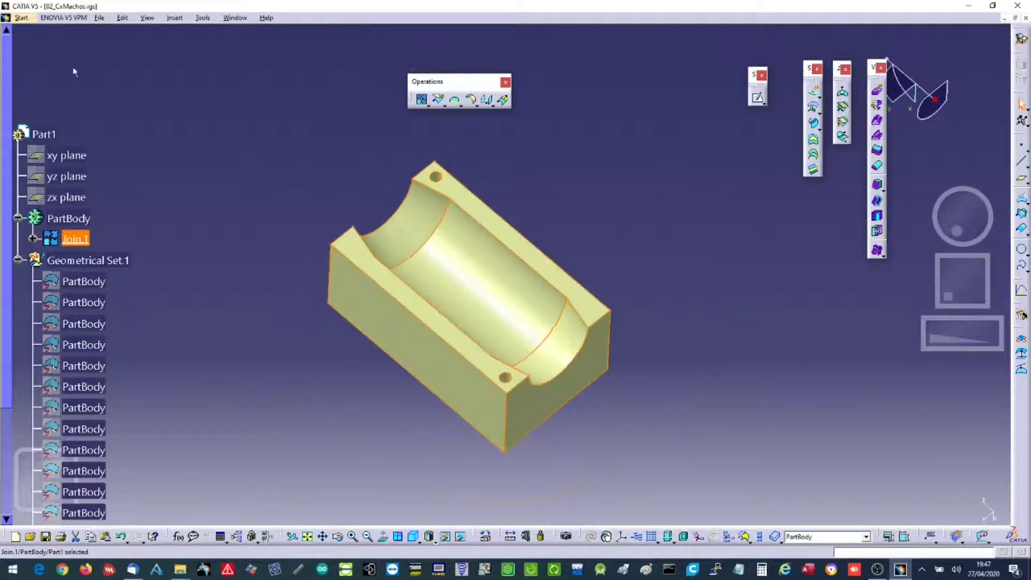
# Switch to the Part Design workbench and clear the selection of the joined surface.
pyautogui.click(23, 17)
pyautogui.moveTo(59, 44)
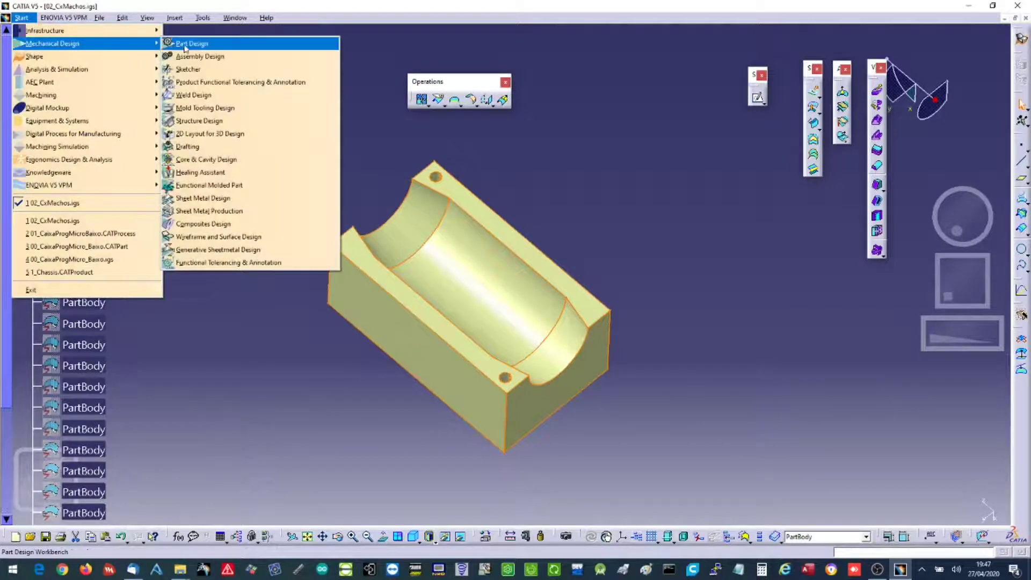
pyautogui.click(183, 45)
pyautogui.moveTo(556, 288); pyautogui.dragTo(618, 205, button='middle')
pyautogui.click(432, 414)
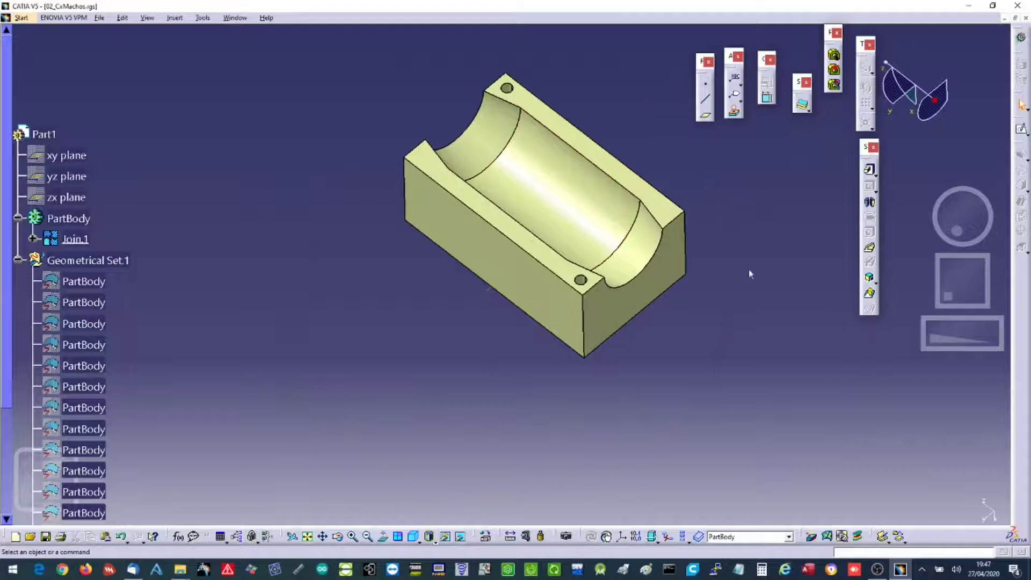
# Turn Join.1 into a solid with Close Surface, and hide the joined surface.
pyautogui.click(75, 239)
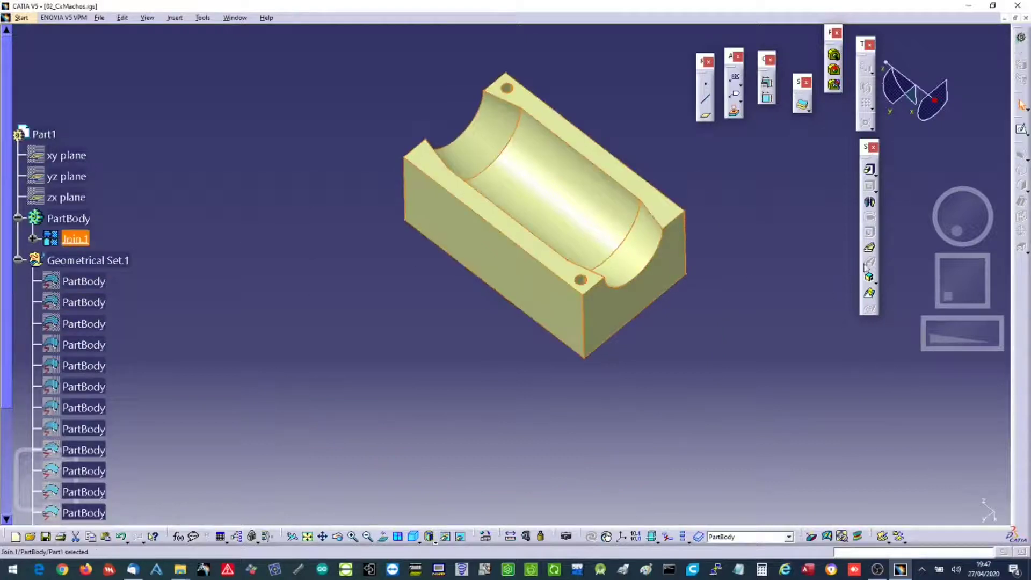
pyautogui.click(804, 106)
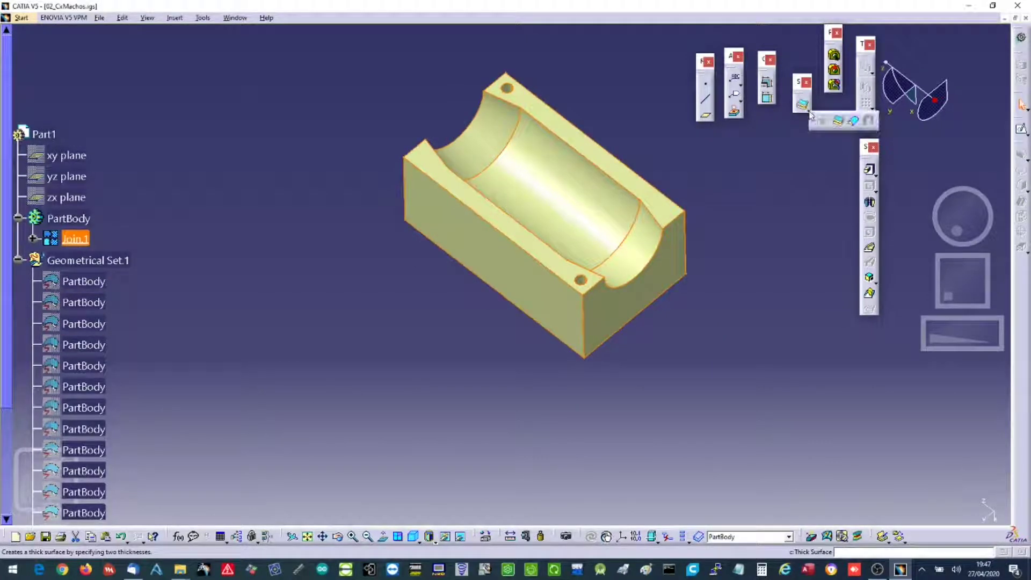
pyautogui.click(854, 123)
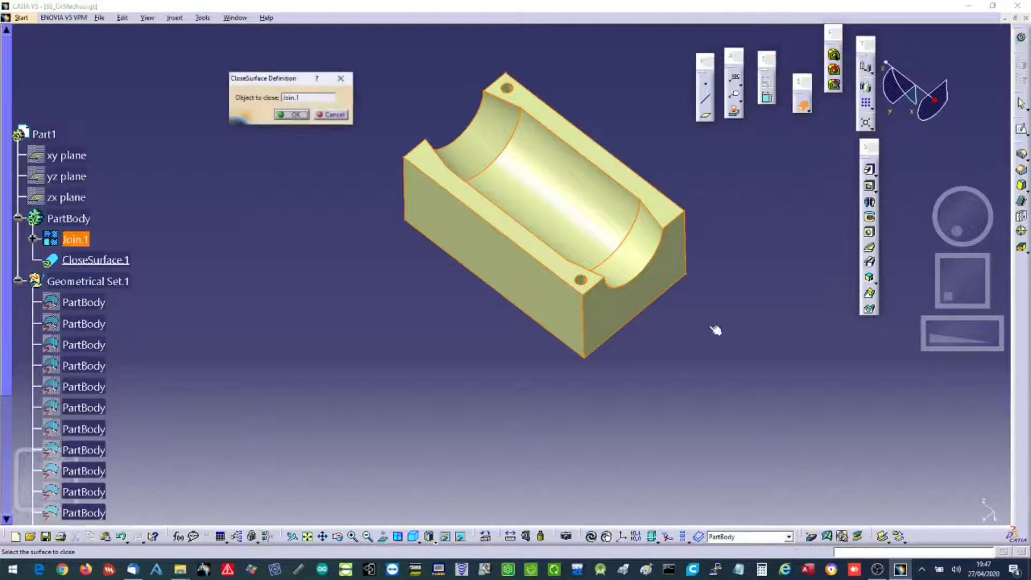
pyautogui.click(296, 114)
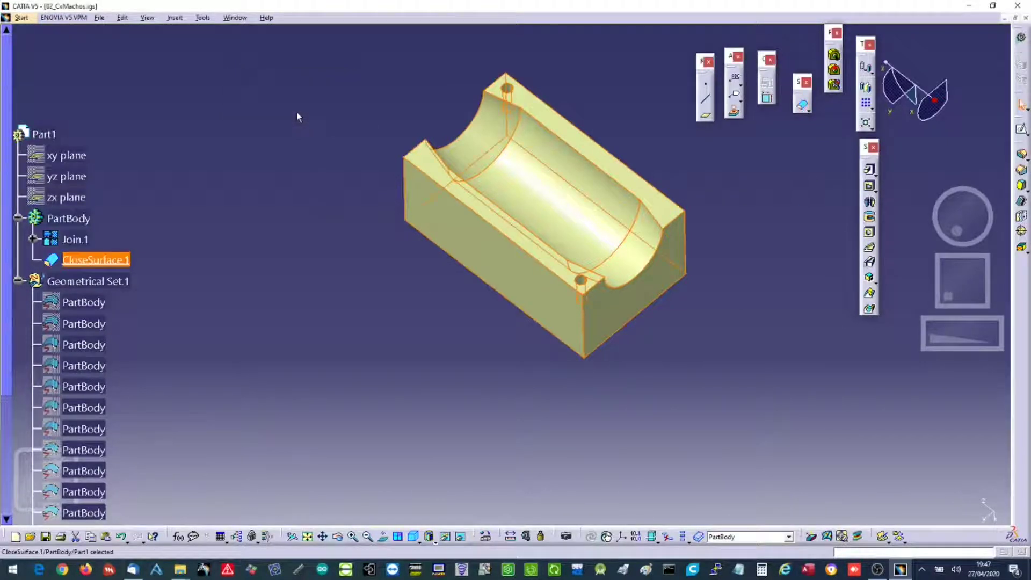
pyautogui.rightClick(78, 243)
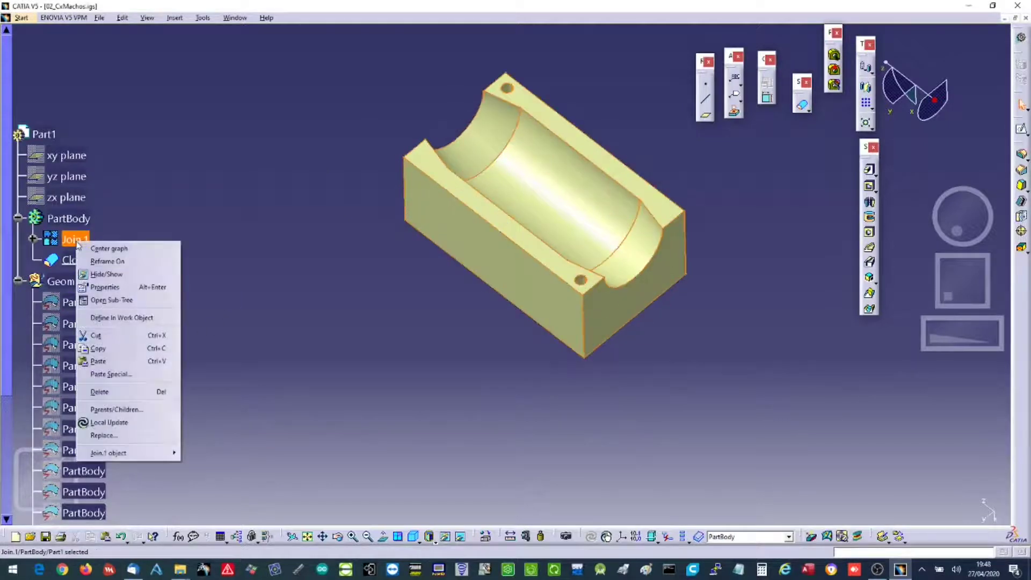
pyautogui.click(123, 276)
pyautogui.moveTo(396, 308); pyautogui.dragTo(436, 413, button='middle')
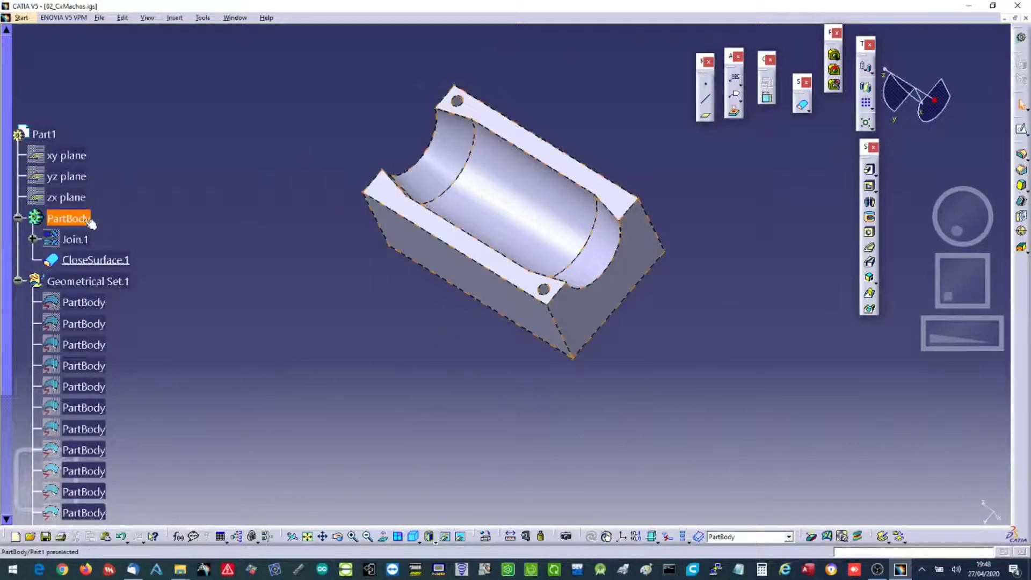
# Insert a new body into the part and collapse Geometrical Set.1 in the tree.
pyautogui.click(175, 19)
pyautogui.click(181, 45)
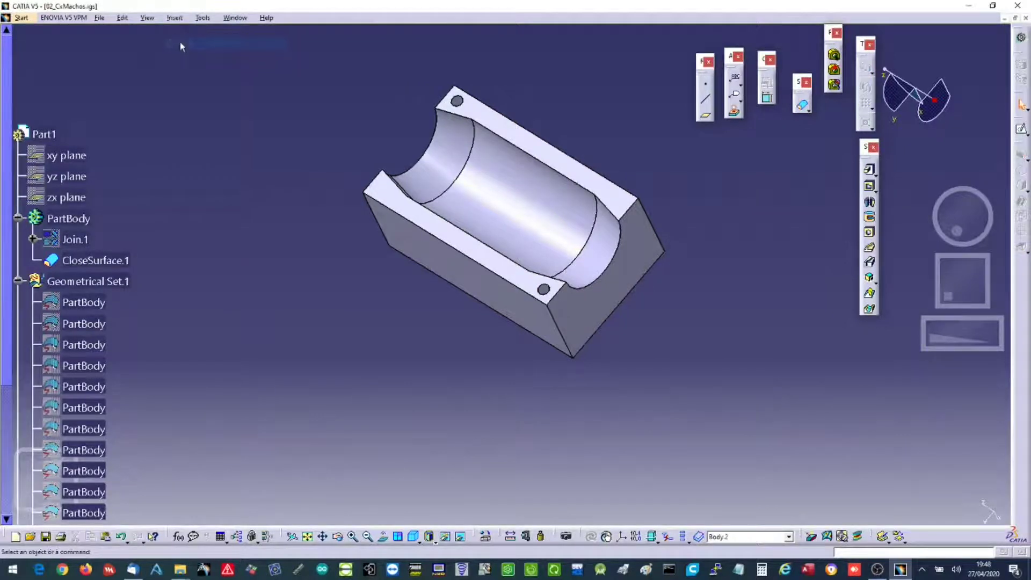
pyautogui.click(18, 282)
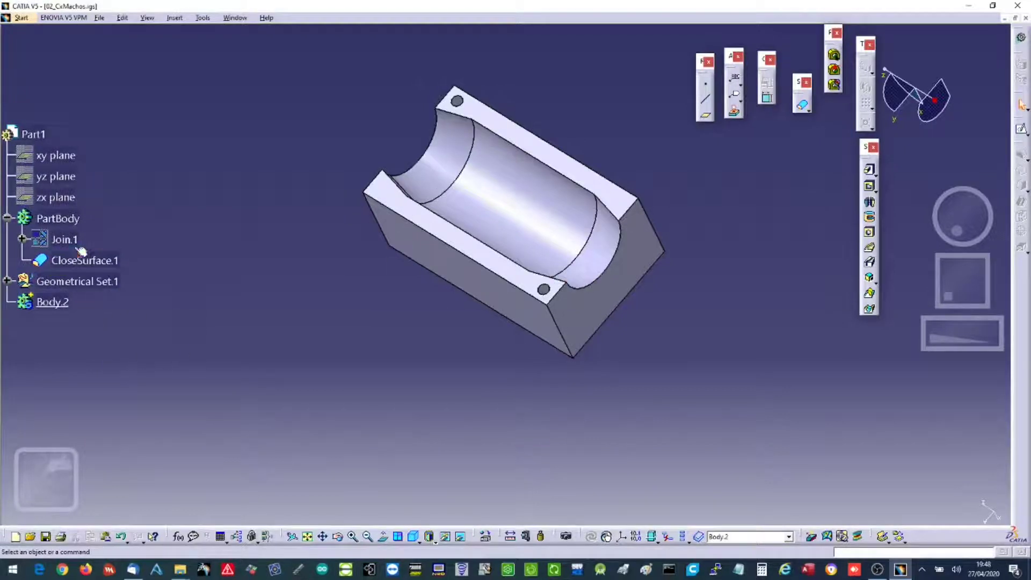
# Rename the PartBody containing the closed solid as Peca.
pyautogui.click(70, 219)
pyautogui.rightClick(71, 219)
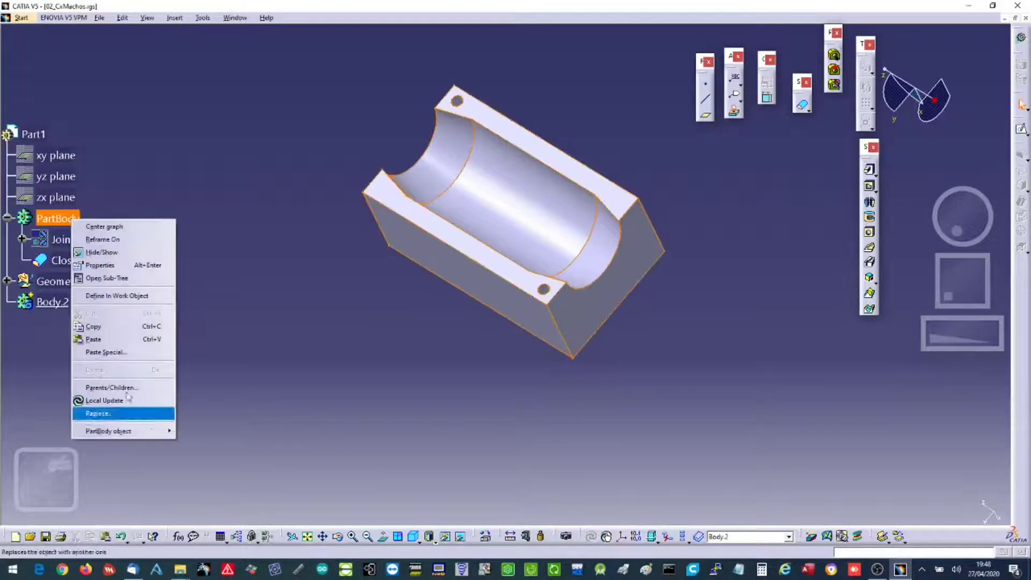
pyautogui.click(125, 266)
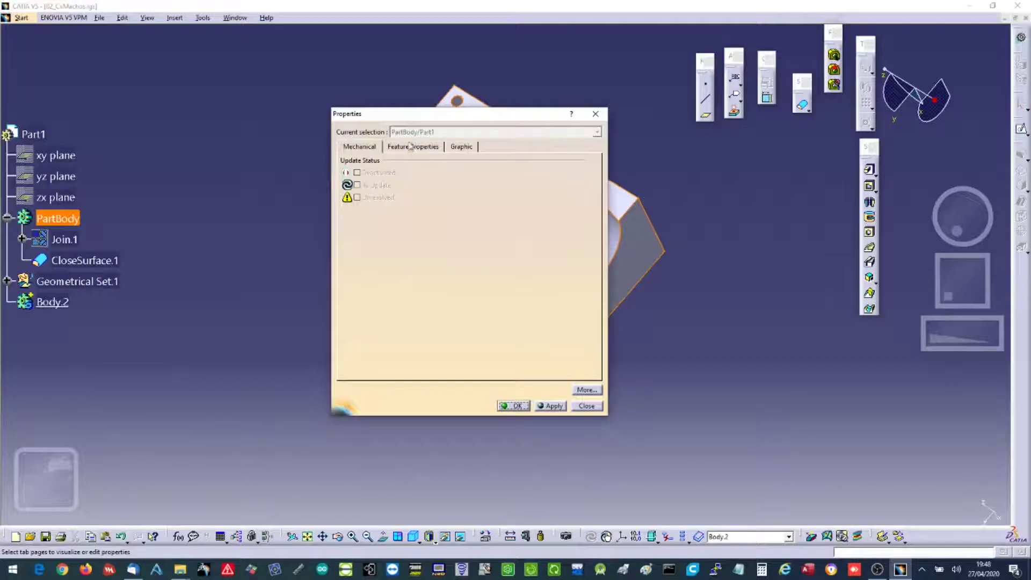
pyautogui.click(428, 149)
pyautogui.write('Peca')
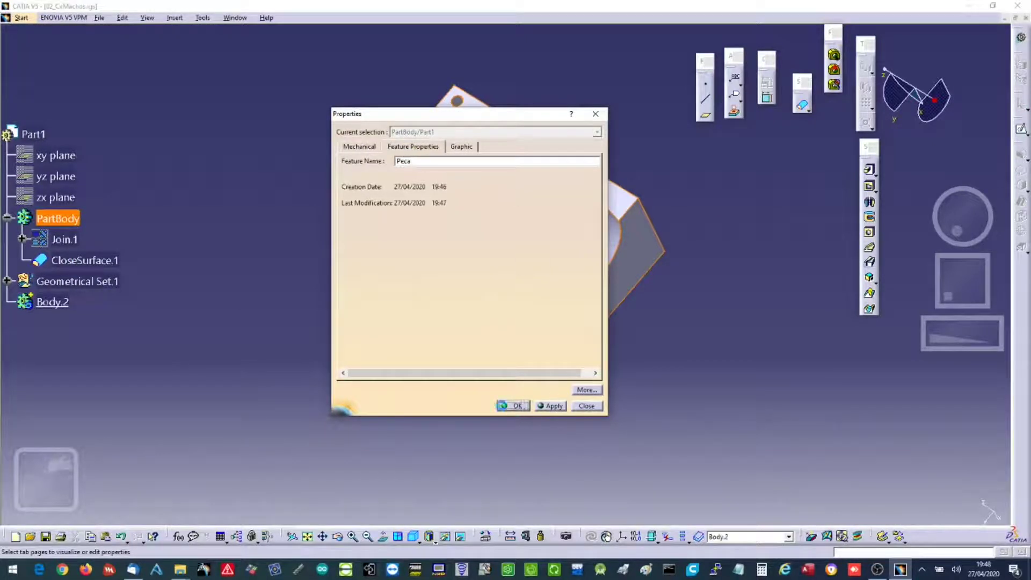
pyautogui.click(513, 406)
# Rename Body.2 as Bloco and set its fill transparency to 176.
pyautogui.rightClick(68, 303)
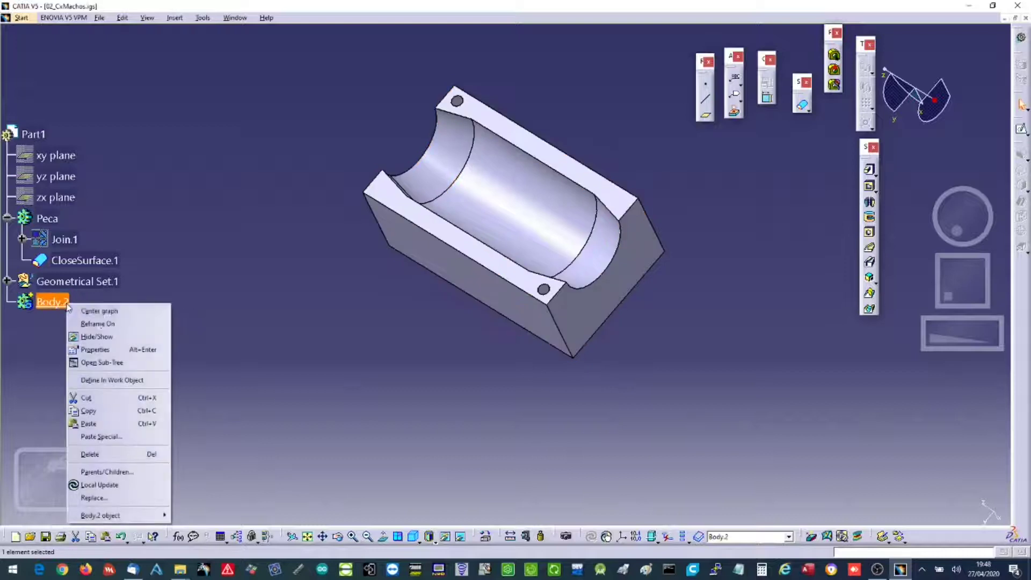
pyautogui.click(114, 350)
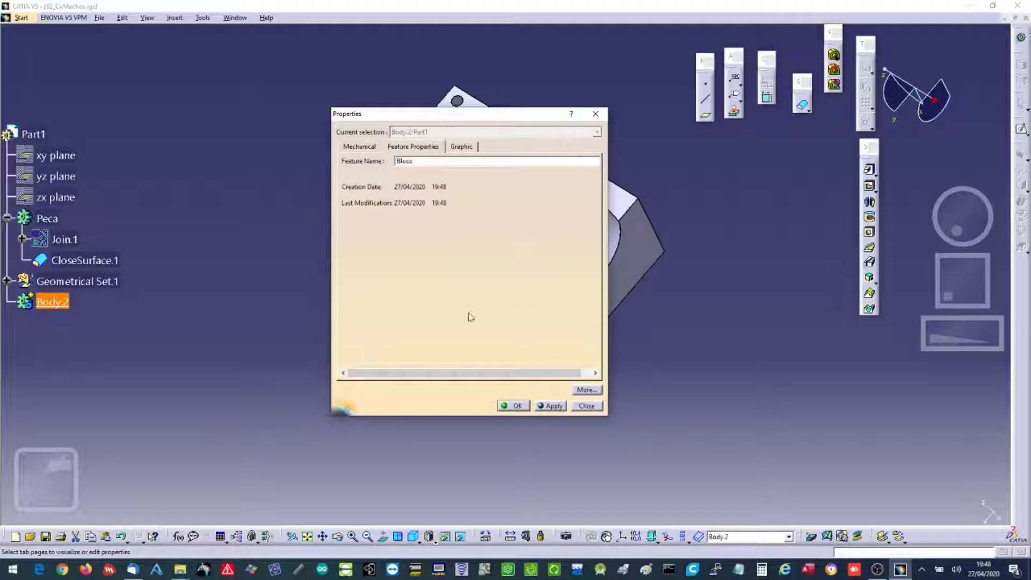
pyautogui.click(461, 150)
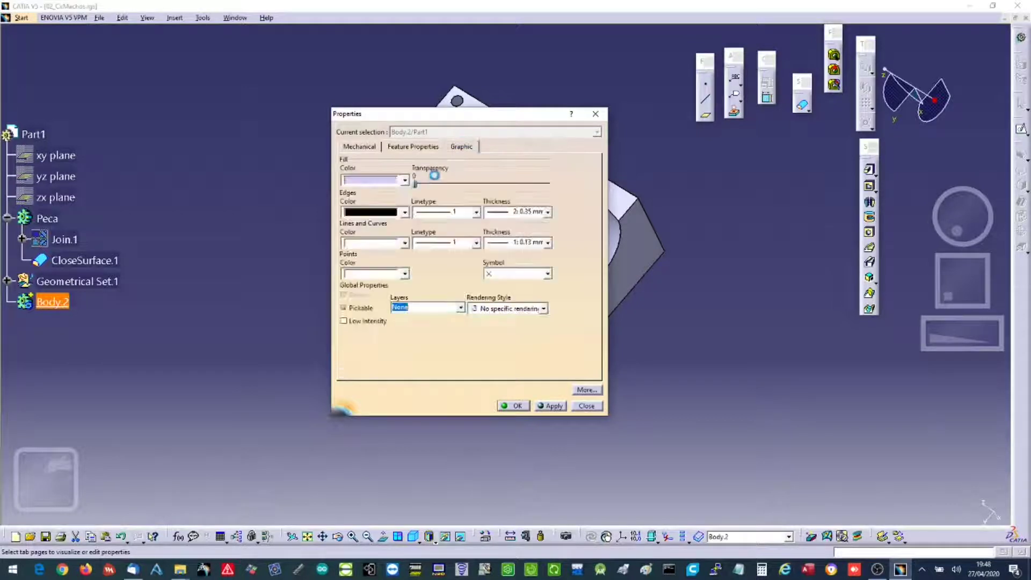
pyautogui.moveTo(483, 185); pyautogui.dragTo(508, 188)
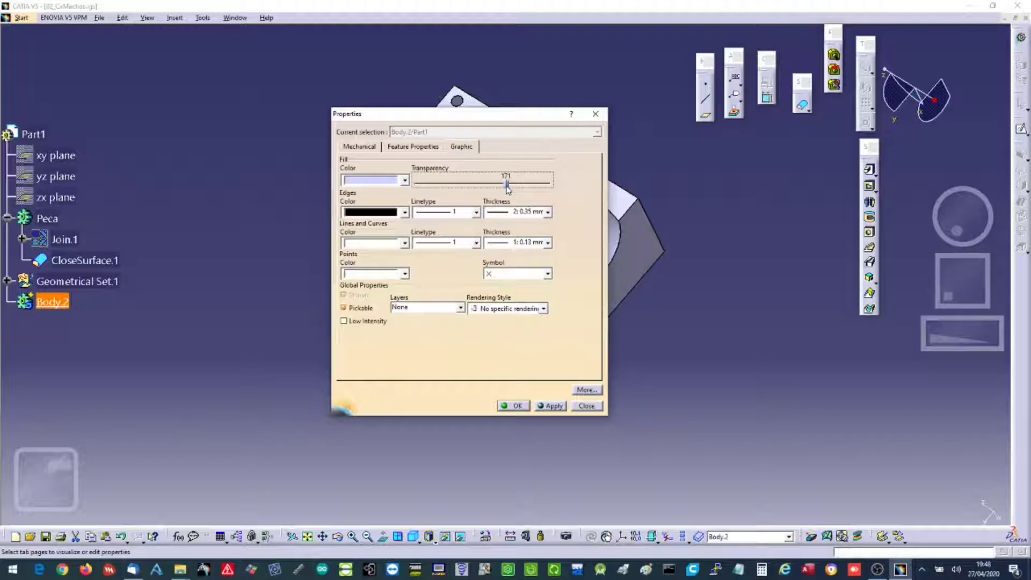
pyautogui.click(551, 406)
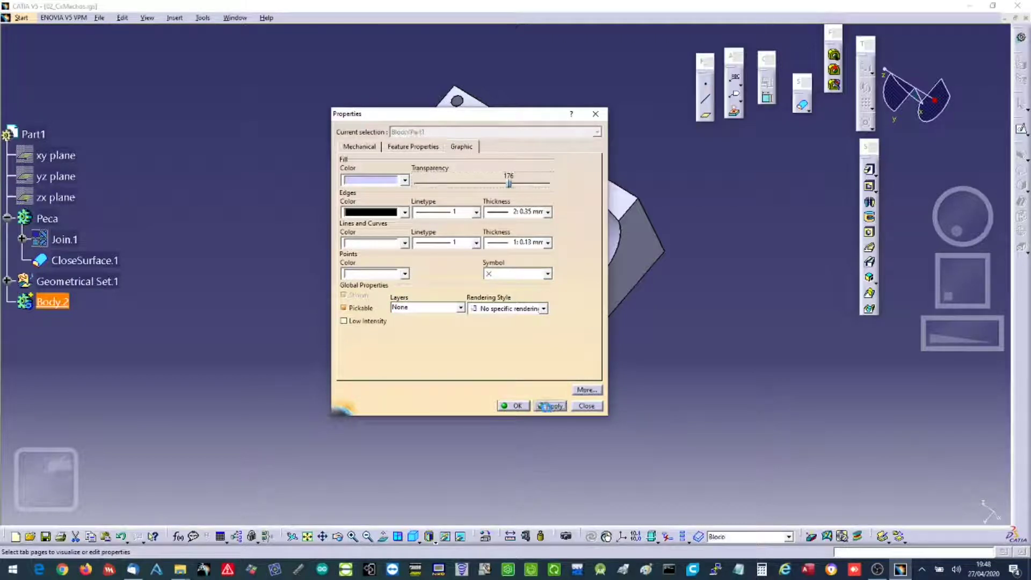
pyautogui.click(517, 406)
pyautogui.click(384, 387)
# Open a sketch on the flat bottom face of the solid, opposite the cavity.
pyautogui.moveTo(458, 382); pyautogui.dragTo(430, 120, button='middle')
pyautogui.click(576, 267)
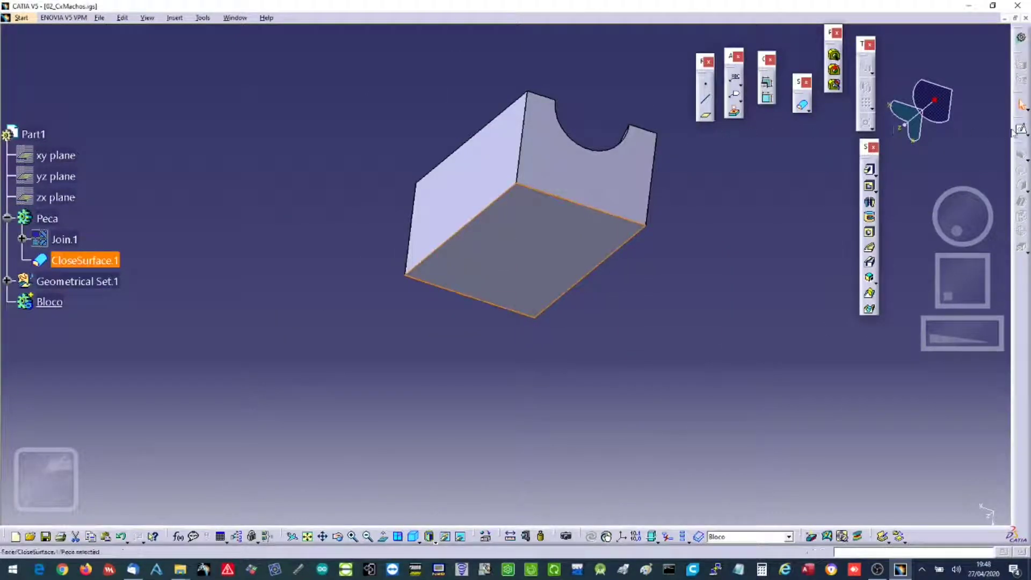
pyautogui.moveTo(1023, 131)
pyautogui.mouseDown()
pyautogui.moveTo(870, 124)
pyautogui.moveTo(645, 73)
pyautogui.mouseUp()
pyautogui.click(645, 82)
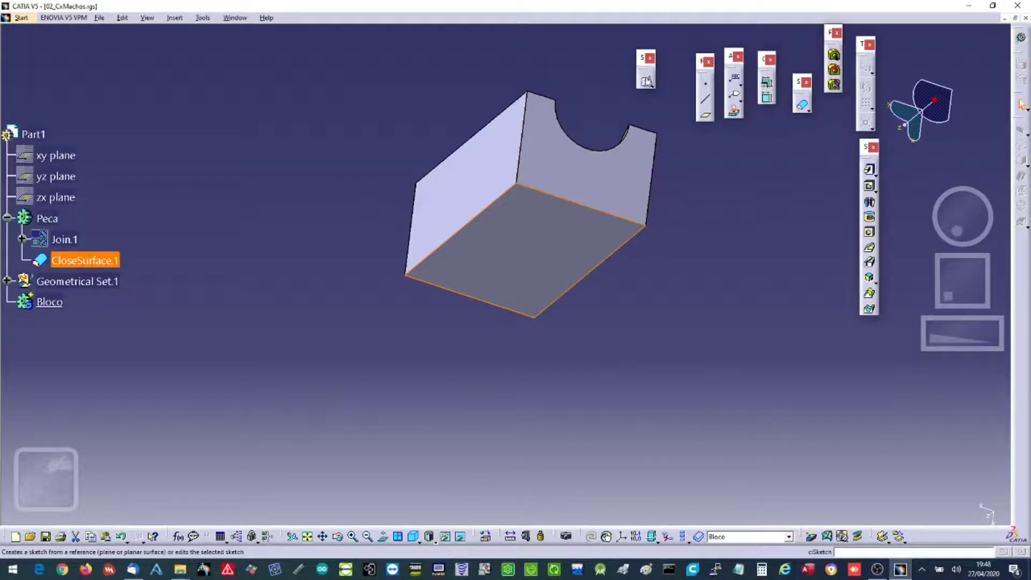
pyautogui.moveTo(717, 295)
pyautogui.mouseDown(button='middle')
pyautogui.moveTo(686, 239)
pyautogui.moveTo(720, 245)
pyautogui.mouseUp(button='middle')
# Sketch a rectangle that surrounds the part's bottom face with a margin on all four sides.
pyautogui.click(864, 81)
pyautogui.click(406, 130)
pyautogui.click(582, 423)
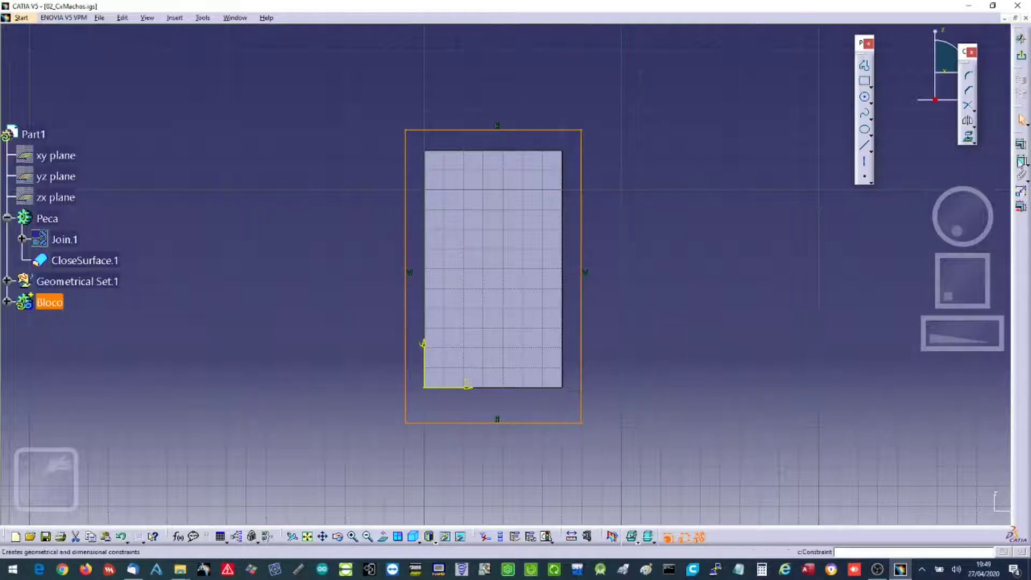
# Constrain the rectangle's right side to a 10 mm offset from the adjacent long edge of the part.
pyautogui.click(1022, 161)
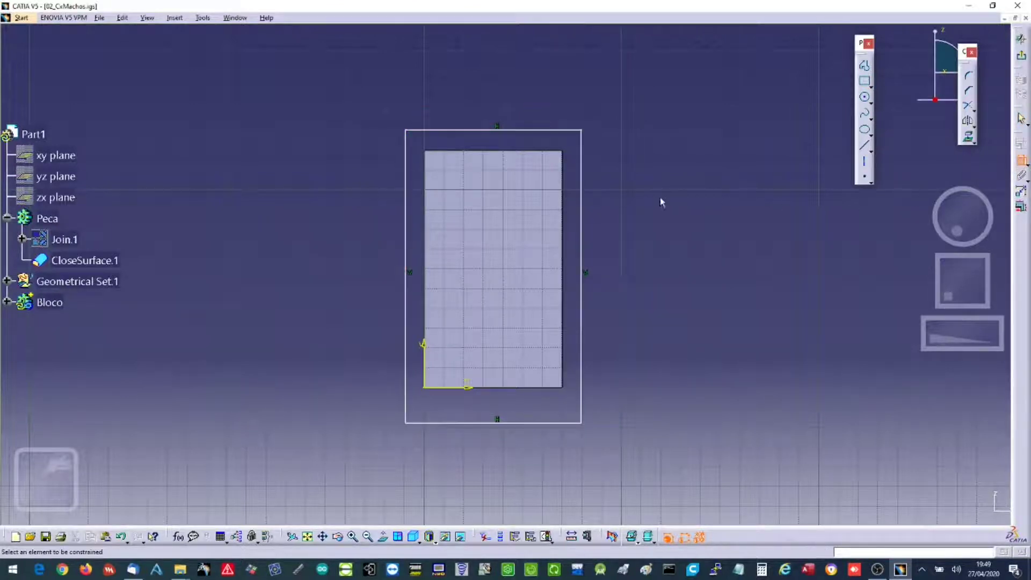
pyautogui.click(563, 205)
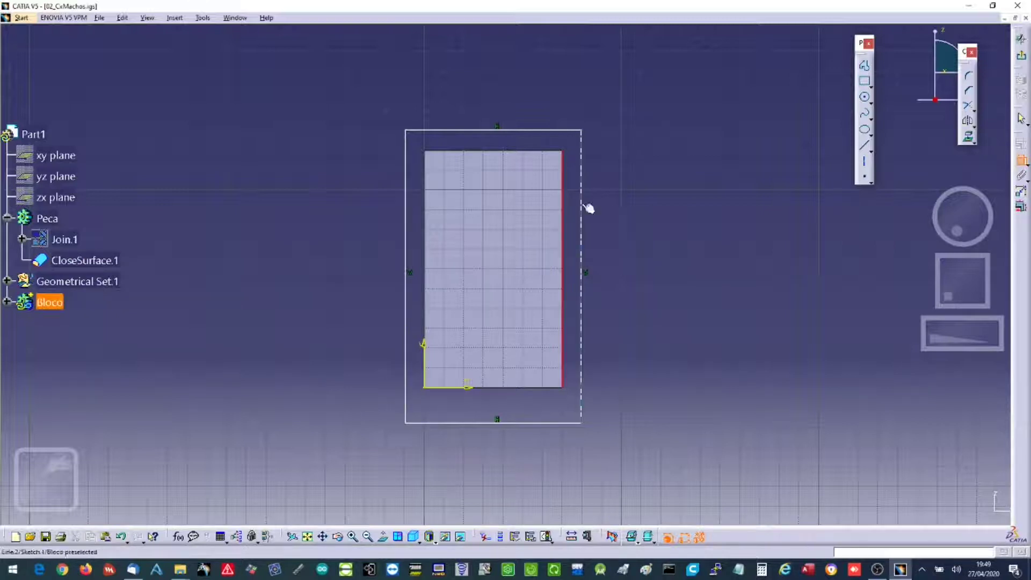
pyautogui.click(638, 207)
pyautogui.doubleClick(639, 206)
pyautogui.write('10mm')
pyautogui.press('Return')
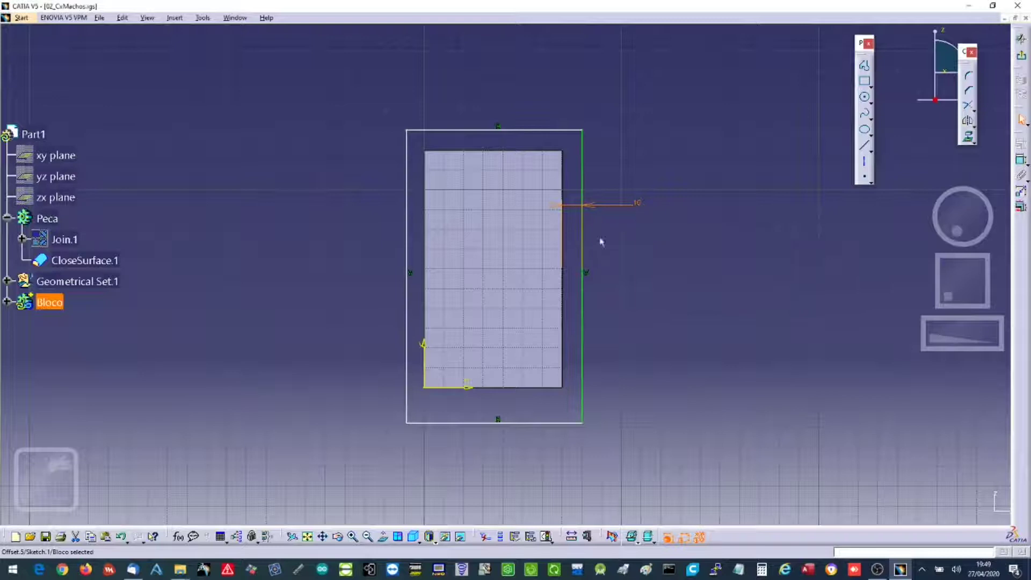
# Constrain the rectangle's upper side to a 10 mm offset from the part's upper edge.
pyautogui.click(1021, 160)
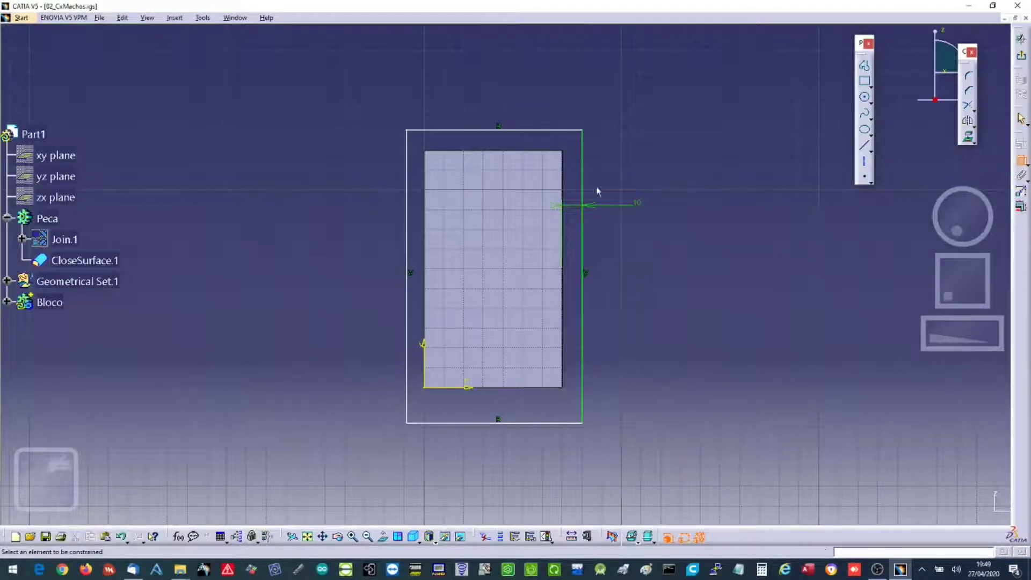
pyautogui.click(547, 153)
pyautogui.click(530, 100)
pyautogui.doubleClick(529, 95)
pyautogui.write('10')
pyautogui.press('Return')
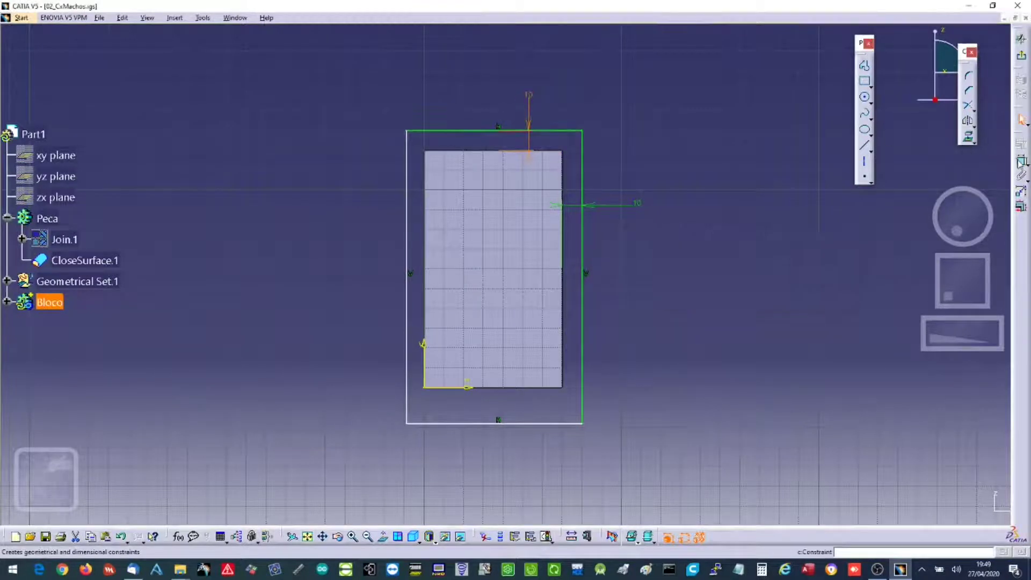
# Constrain the rectangle's left side to a 10 mm offset from the part's left edge.
pyautogui.click(1021, 161)
pyautogui.click(425, 205)
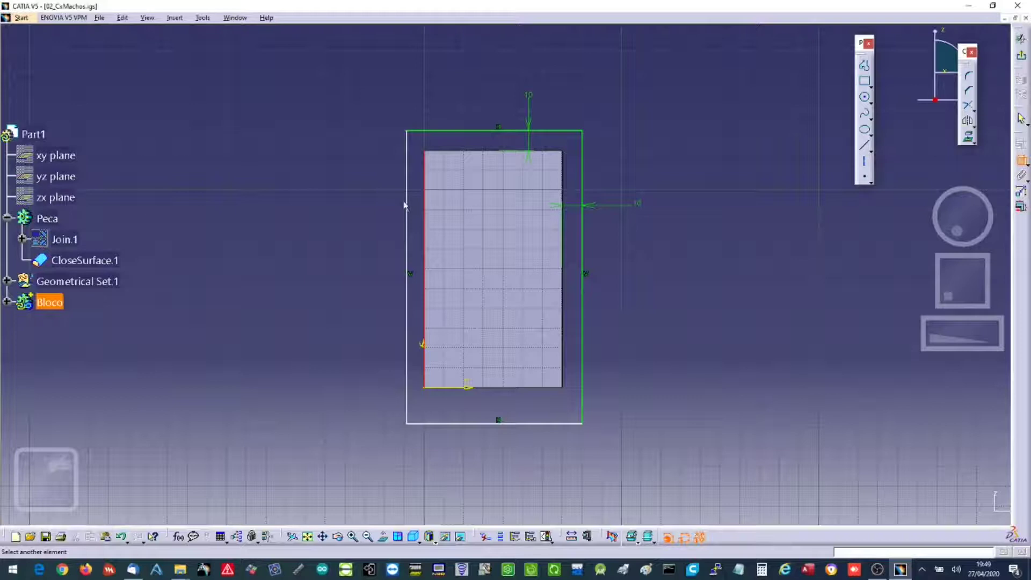
pyautogui.click(407, 205)
pyautogui.click(377, 206)
pyautogui.doubleClick(376, 199)
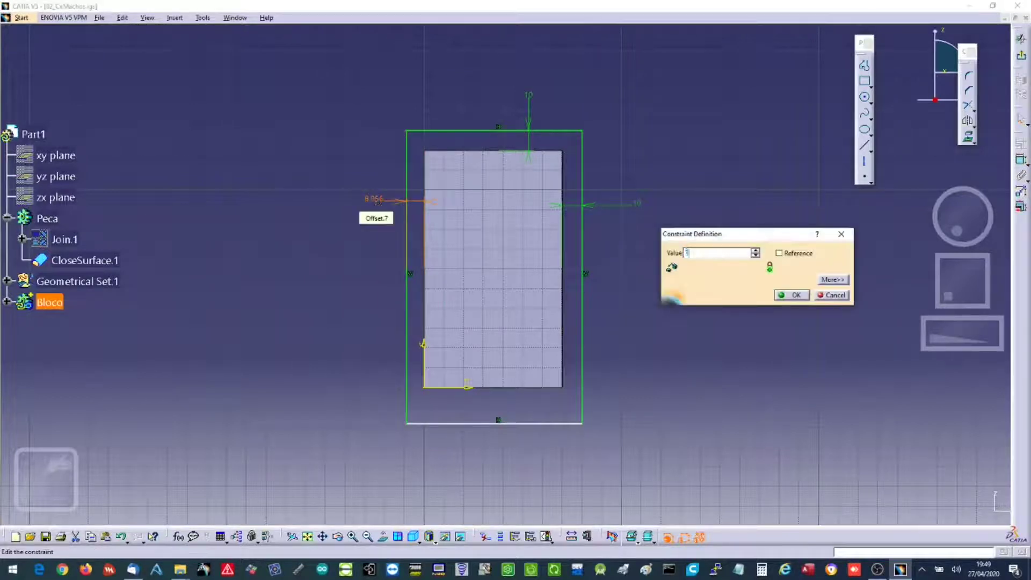
pyautogui.press('Return')
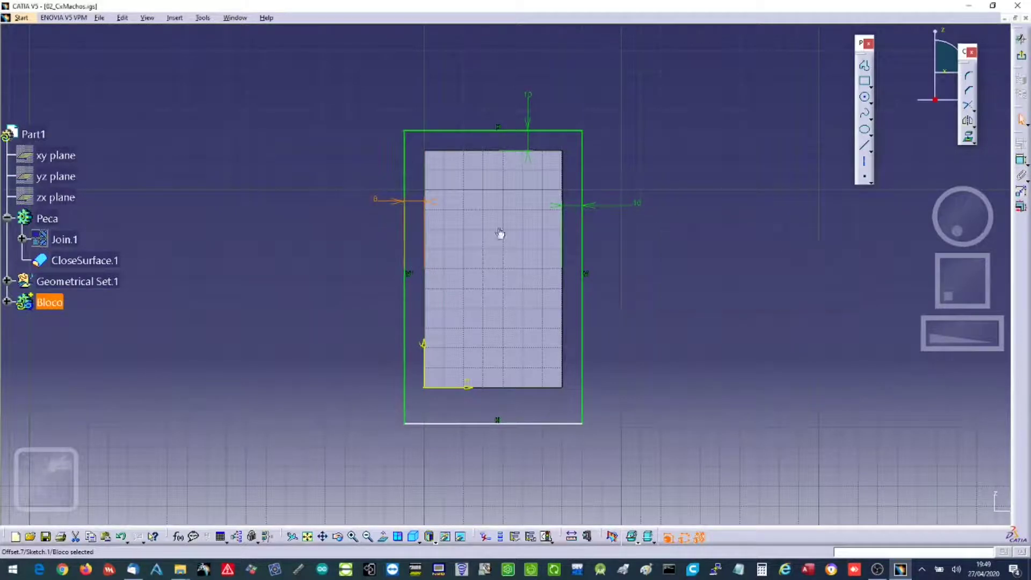
# Constrain the rectangle's lower side to a 10 mm offset from the part's lower edge and exit the sketch.
pyautogui.click(1021, 160)
pyautogui.click(555, 423)
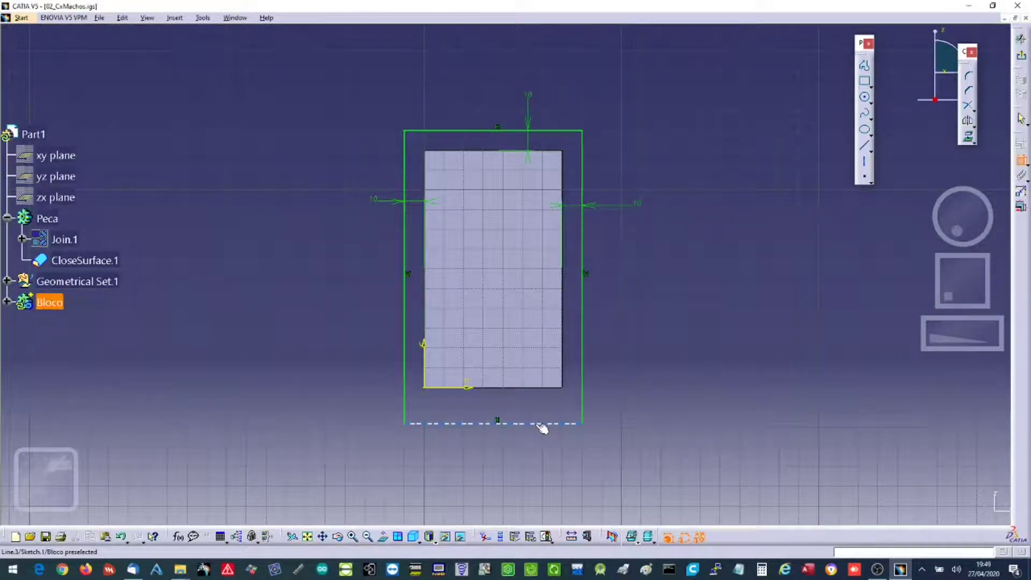
pyautogui.click(532, 387)
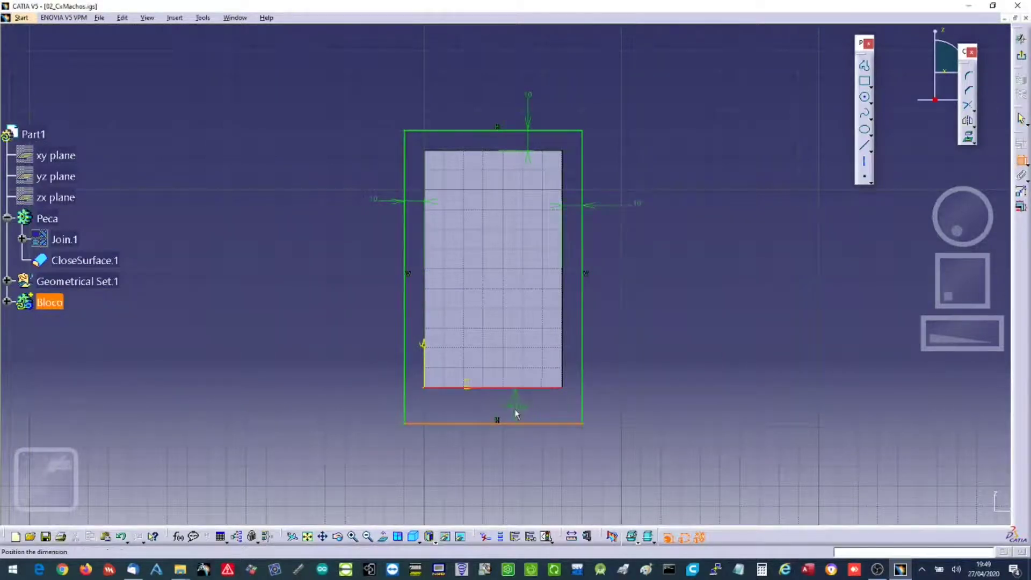
pyautogui.doubleClick(522, 413)
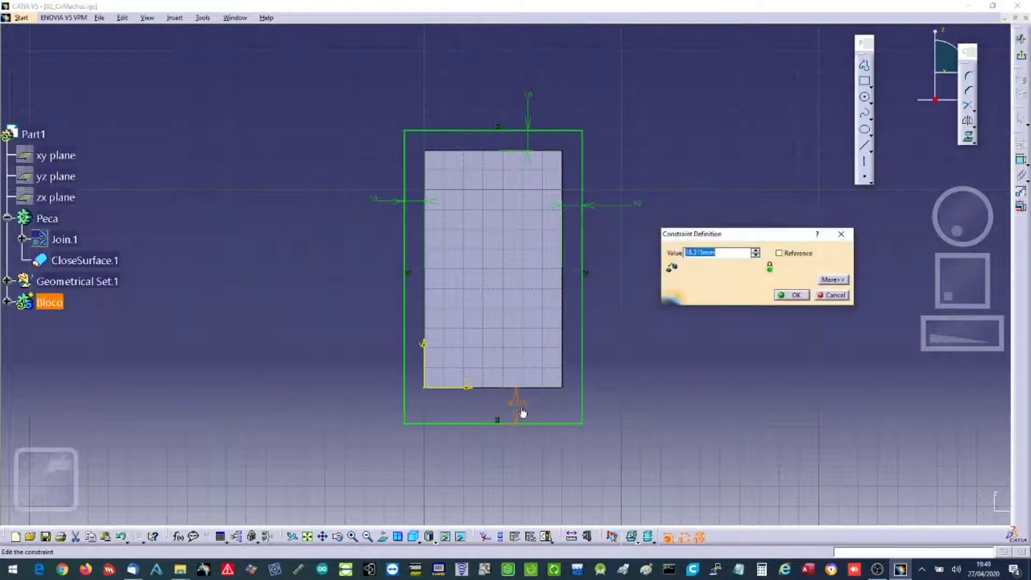
pyautogui.write('10')
pyautogui.press('Return')
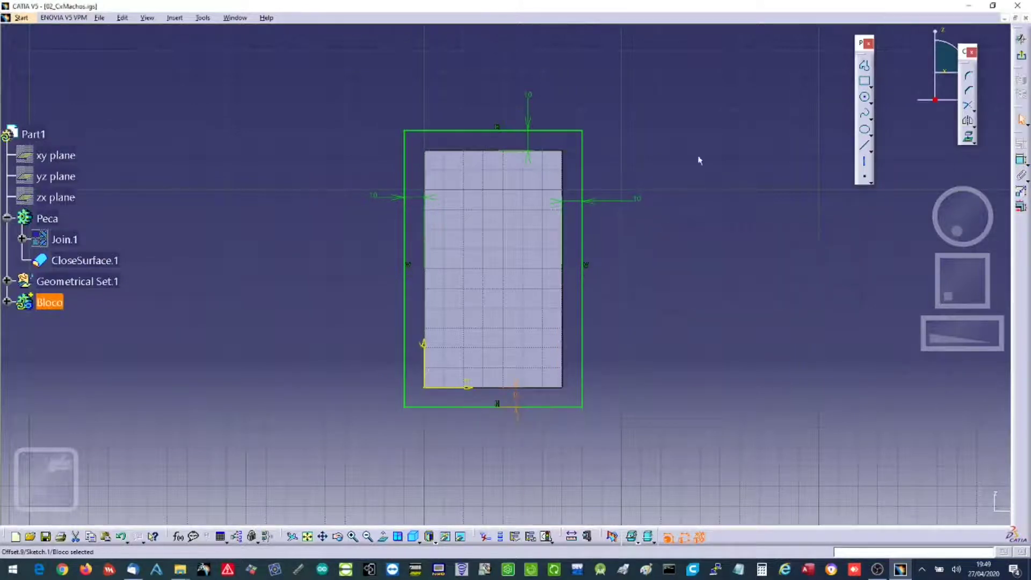
pyautogui.click(1023, 57)
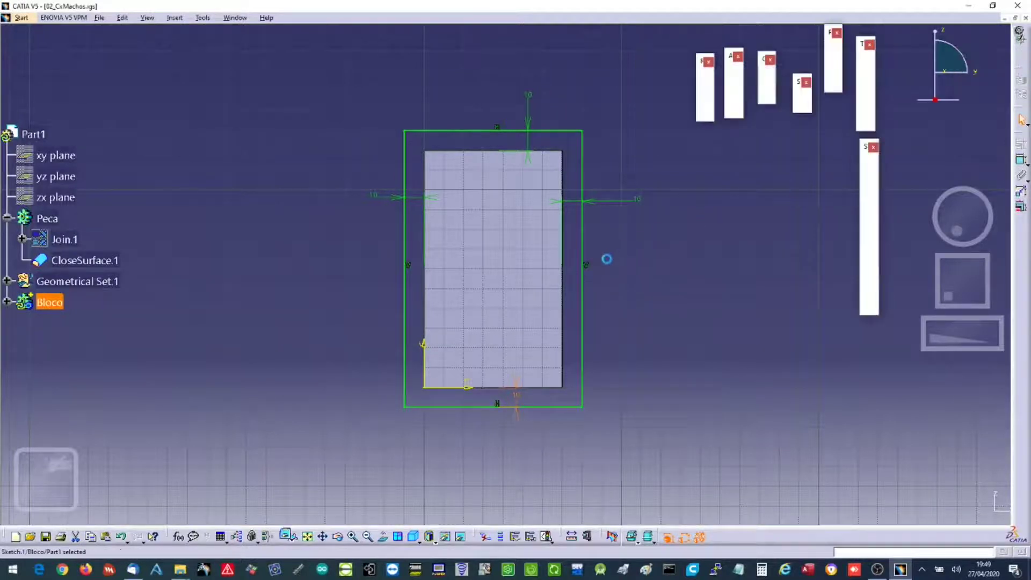
# Pad the rectangle sketch 52 mm in the reversed direction so that the block encloses the part.
pyautogui.moveTo(453, 136)
pyautogui.mouseDown(button='middle')
pyautogui.moveTo(521, 408)
pyautogui.moveTo(311, 290)
pyautogui.moveTo(277, 287)
pyautogui.moveTo(681, 276)
pyautogui.moveTo(670, 352)
pyautogui.mouseUp(button='middle')
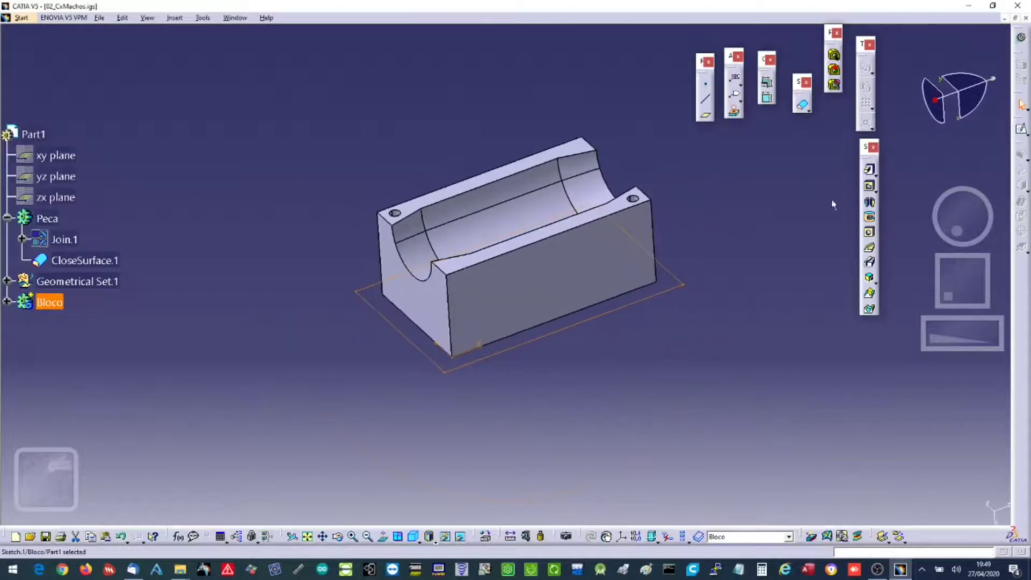
pyautogui.click(870, 171)
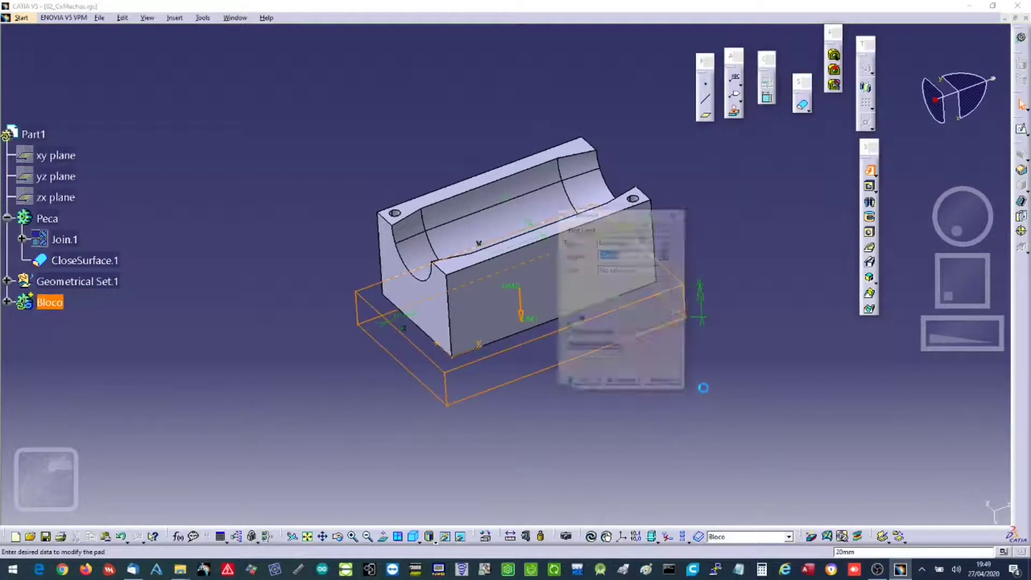
pyautogui.moveTo(541, 431); pyautogui.dragTo(578, 371, button='middle')
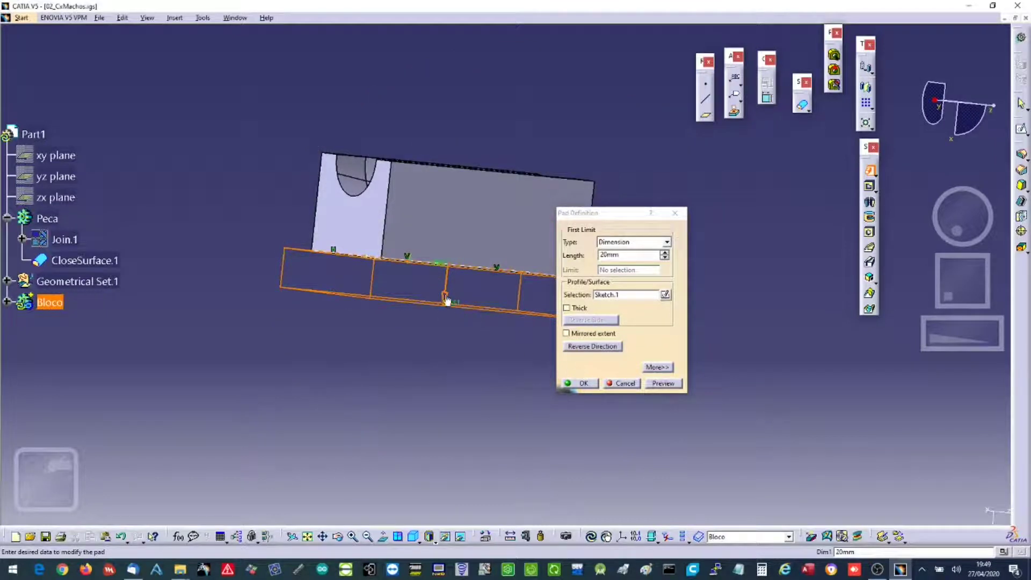
pyautogui.click(603, 347)
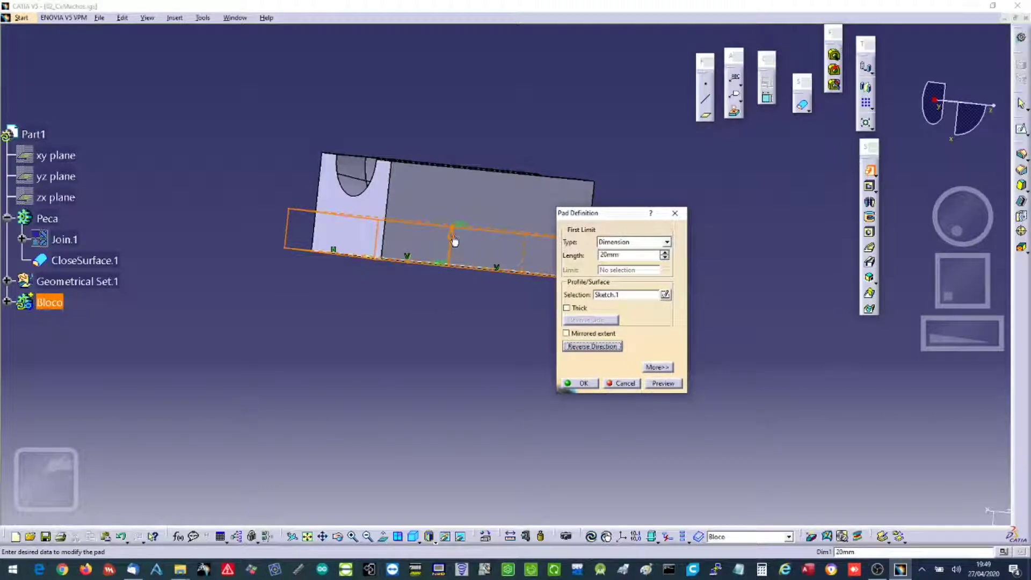
pyautogui.moveTo(461, 229); pyautogui.dragTo(491, 161)
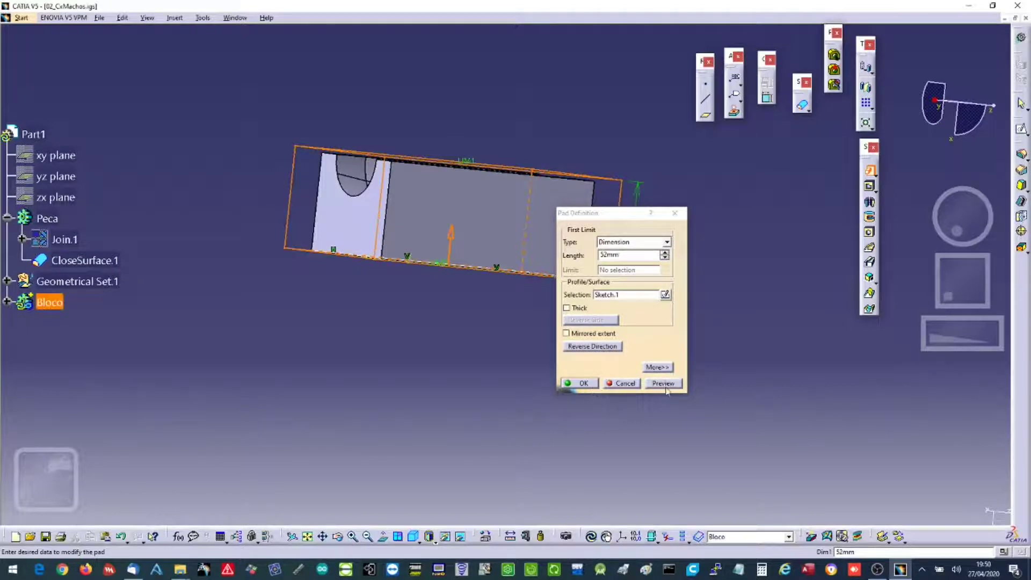
pyautogui.click(583, 384)
pyautogui.moveTo(442, 288); pyautogui.dragTo(606, 394, button='middle')
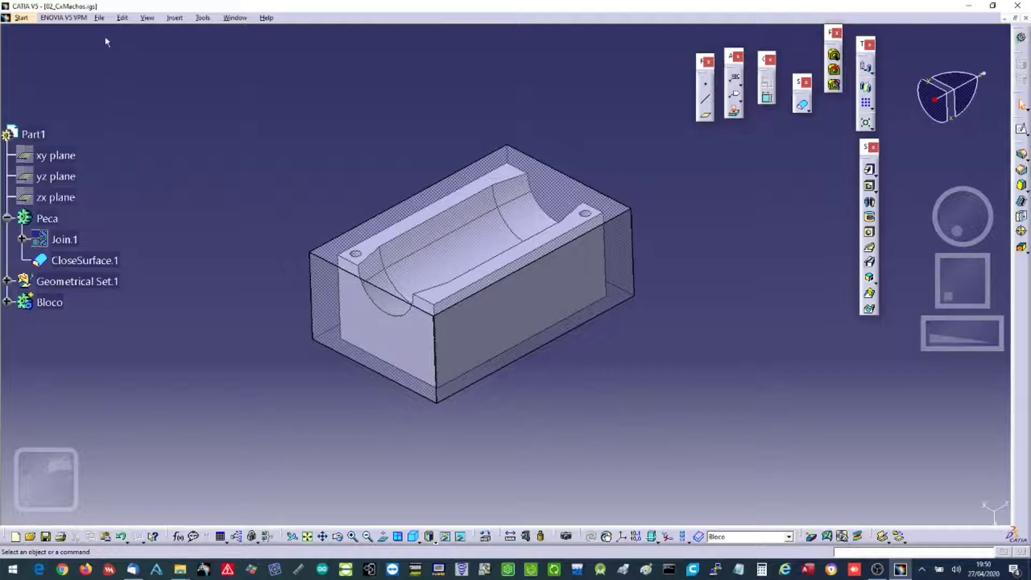
# Save the model as 02_CxMachos.CATPart in the Pecas folder.
pyautogui.click(100, 18)
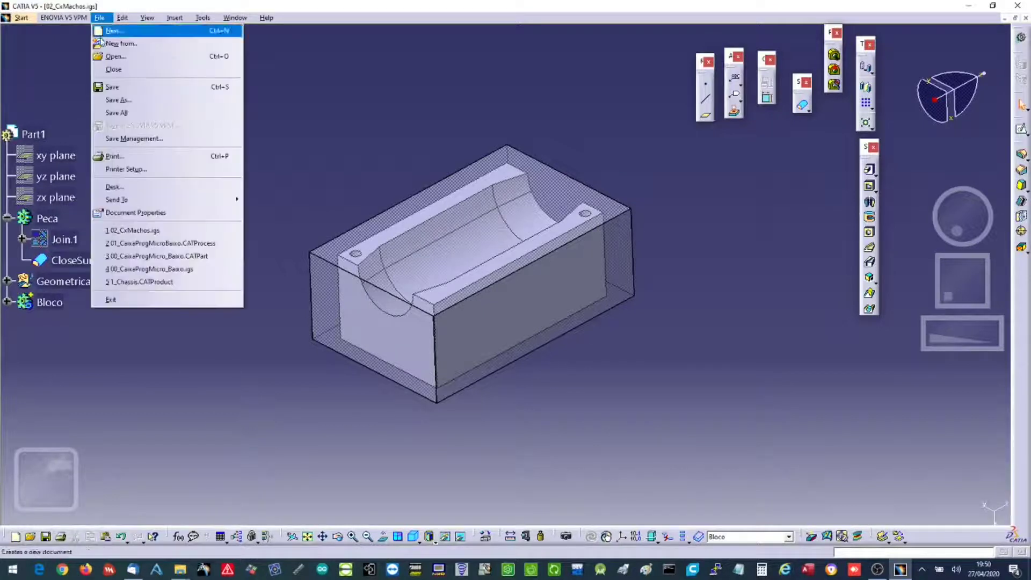
pyautogui.click(122, 100)
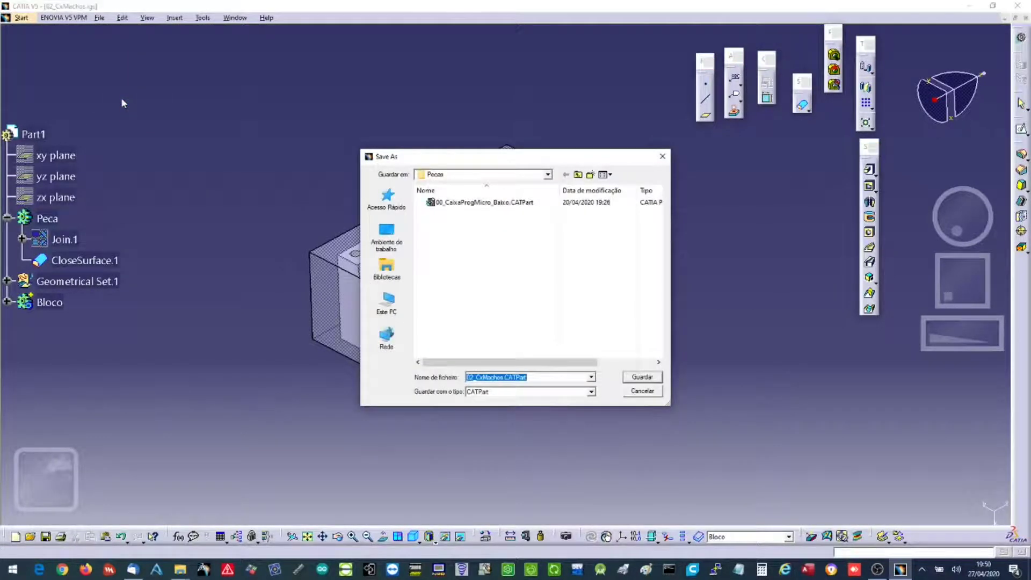
pyautogui.click(655, 376)
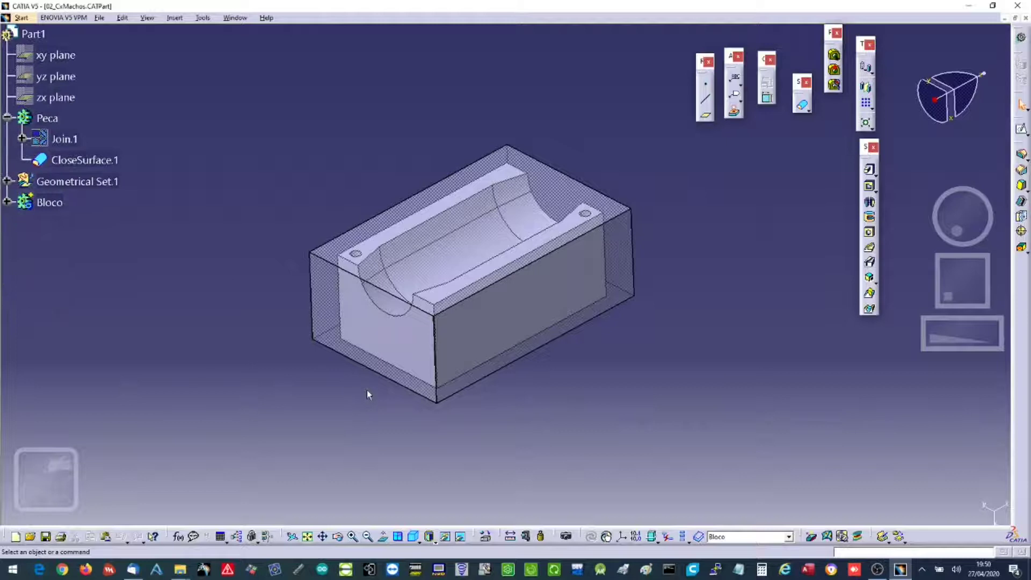
# Switch to the Surface Machining workbench to start a machining process for the part.
pyautogui.click(27, 20)
pyautogui.moveTo(56, 95)
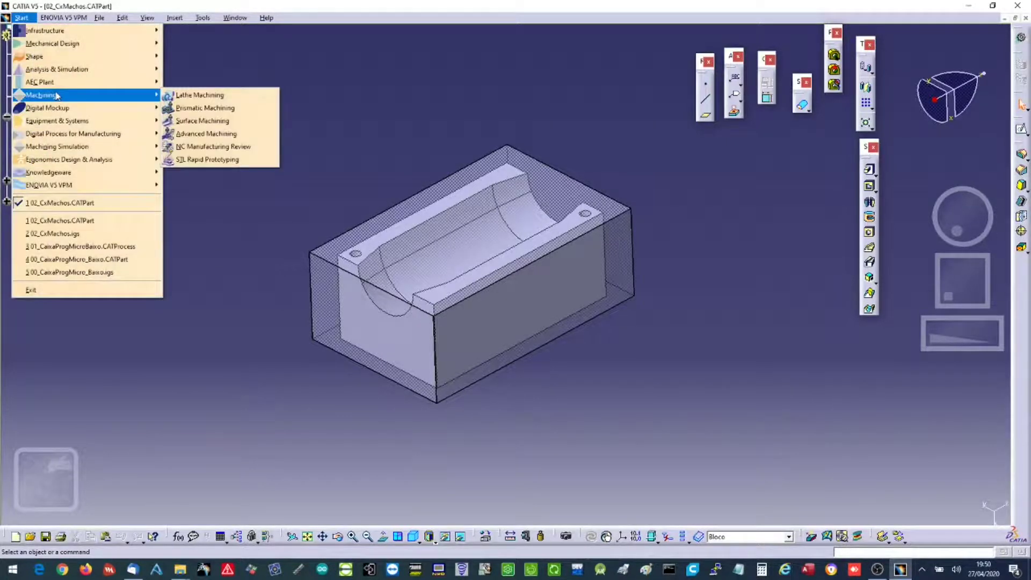
pyautogui.click(216, 123)
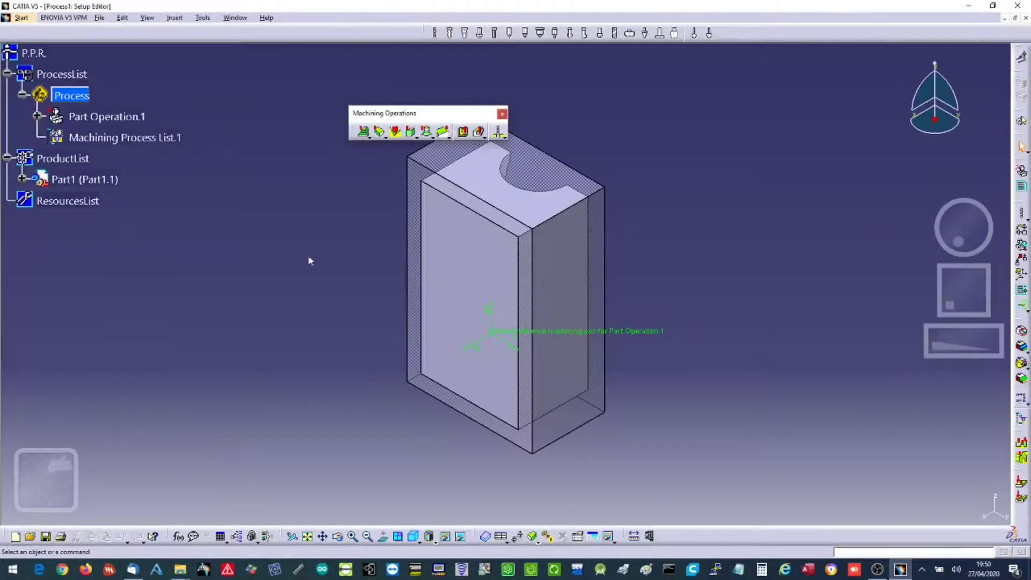
# Set the origin of Part Operation.1's default reference machining axis at an upper corner of the stock block.
pyautogui.moveTo(408, 293); pyautogui.dragTo(635, 310, button='middle')
pyautogui.click(657, 149)
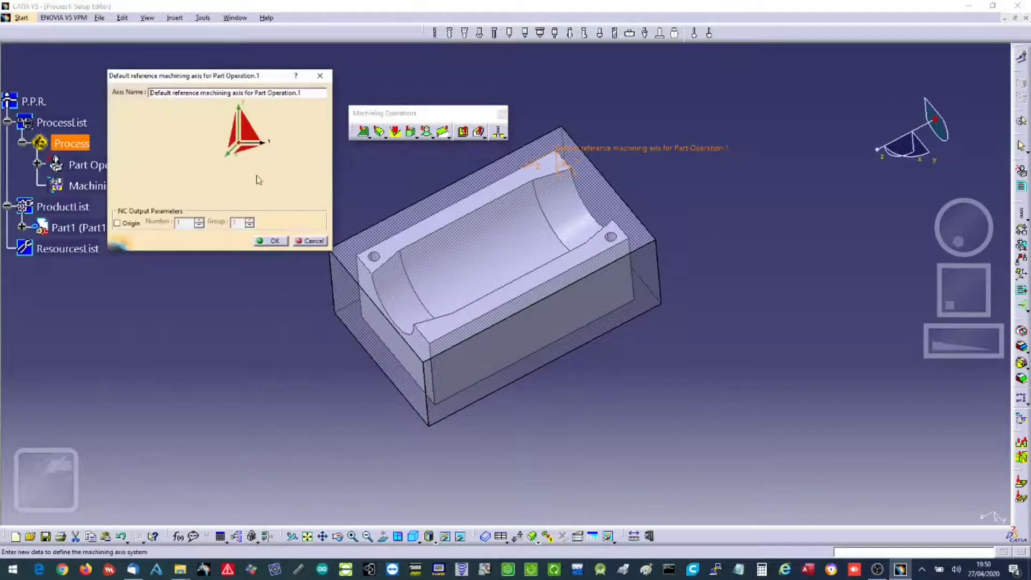
pyautogui.click(238, 142)
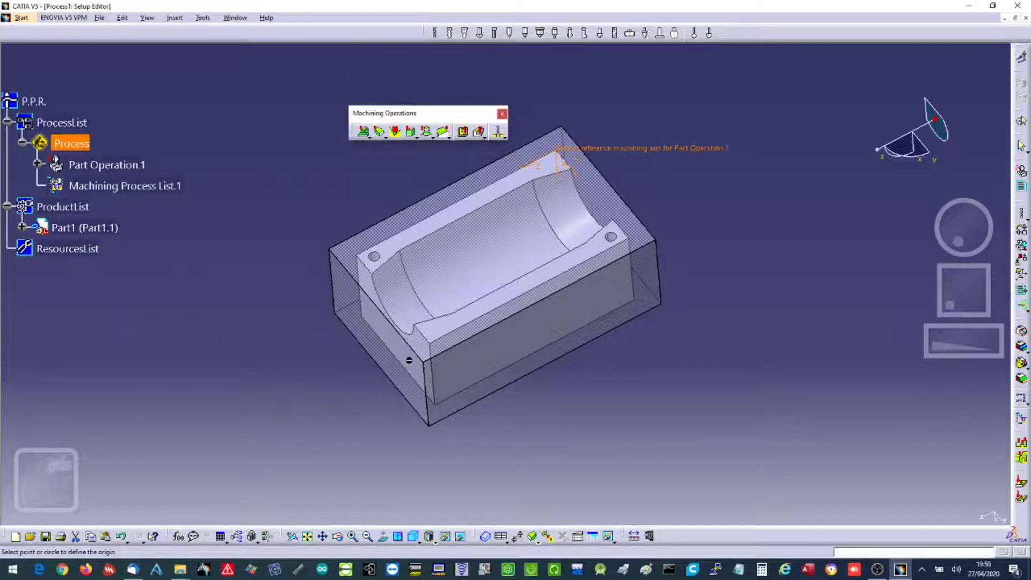
pyautogui.click(431, 365)
# Align the machining axis X direction with the block's long upper edge, pointing away from the origin corner.
pyautogui.moveTo(460, 477); pyautogui.dragTo(349, 428, button='middle')
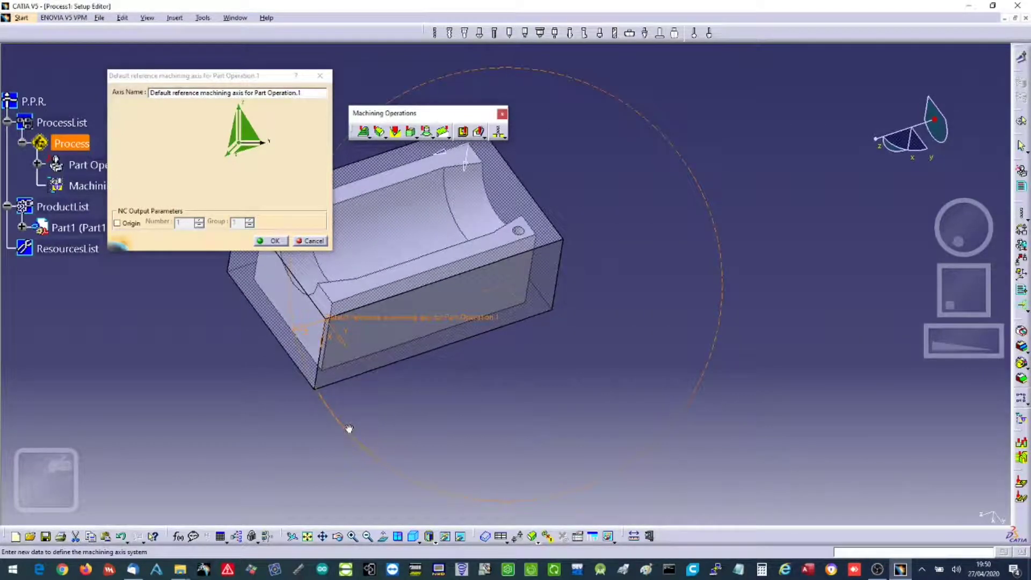
pyautogui.click(229, 157)
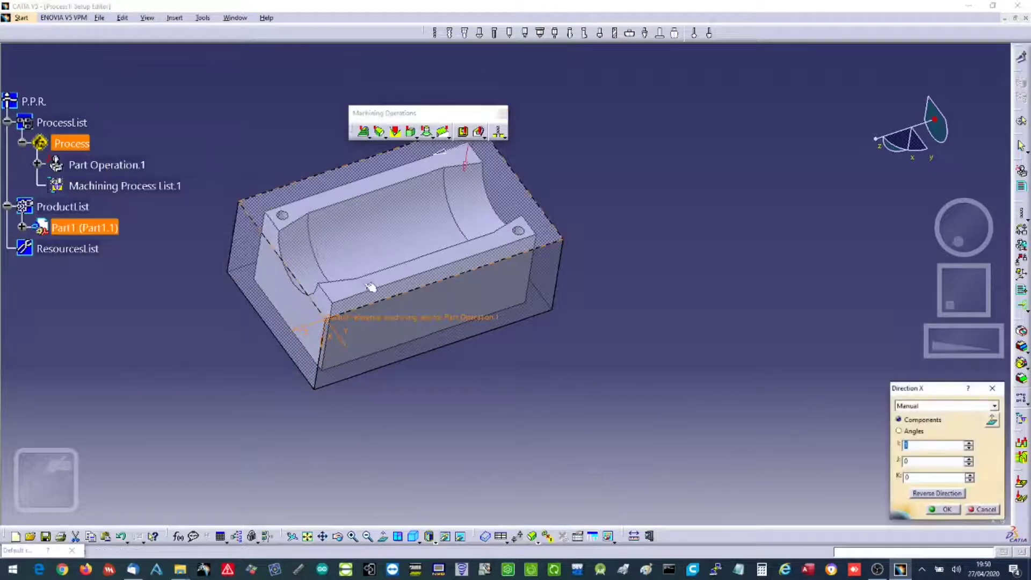
pyautogui.click(413, 296)
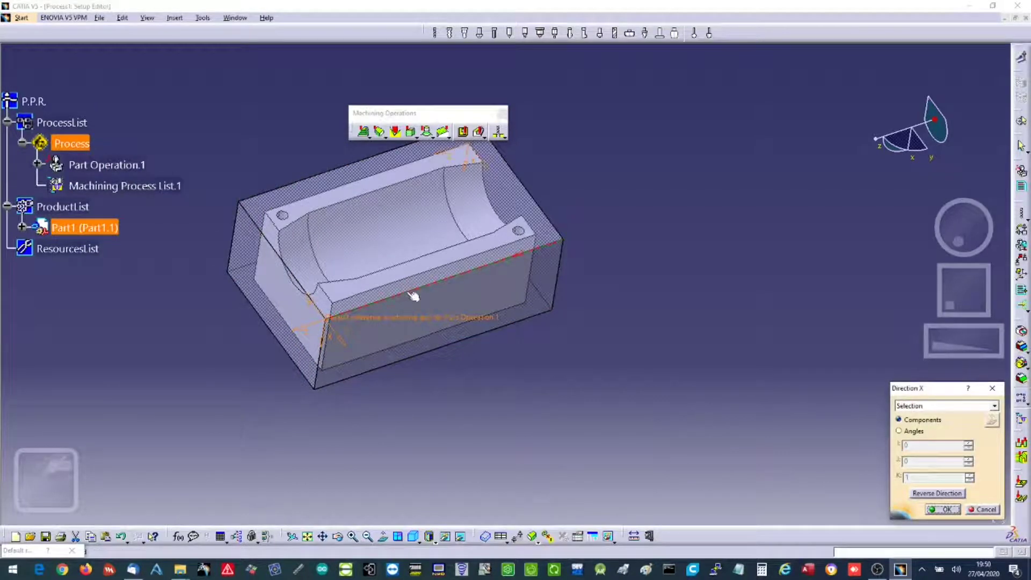
pyautogui.click(527, 258)
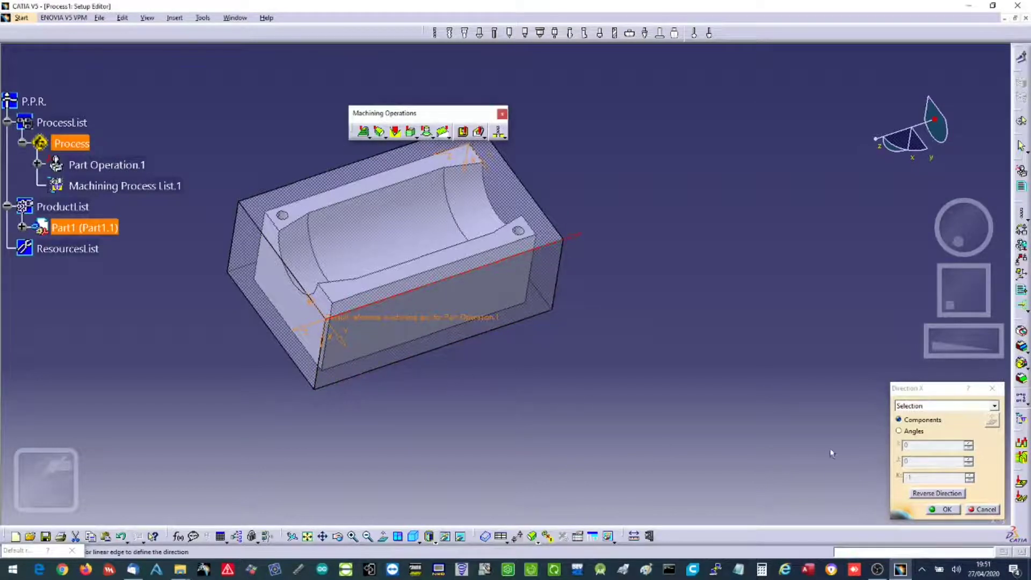
pyautogui.moveTo(660, 450); pyautogui.dragTo(742, 448, button='middle')
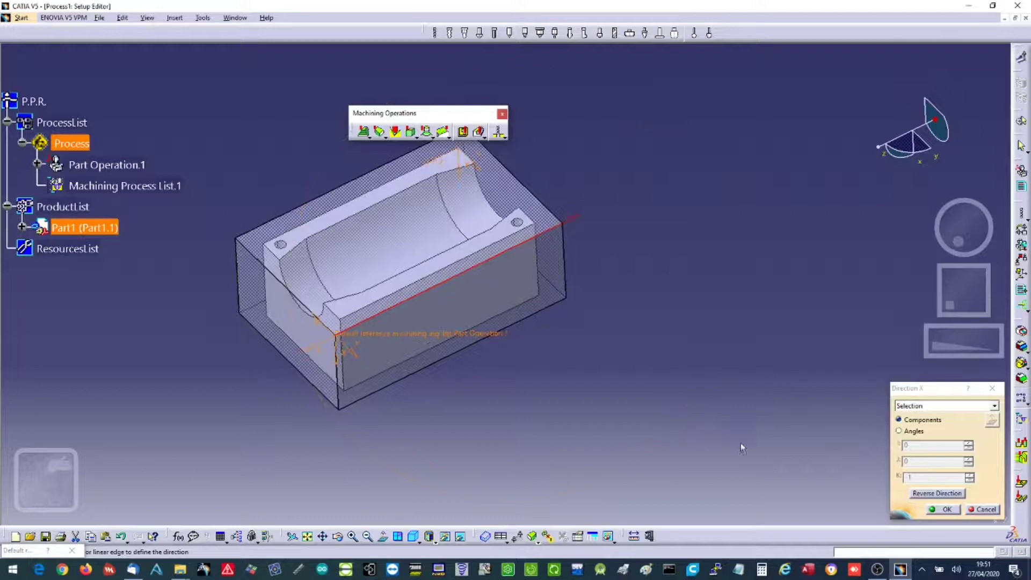
pyautogui.click(944, 509)
# Reverse the Z direction of the default reference machining axis to components 0, 0, -1.
pyautogui.rightClick(379, 391)
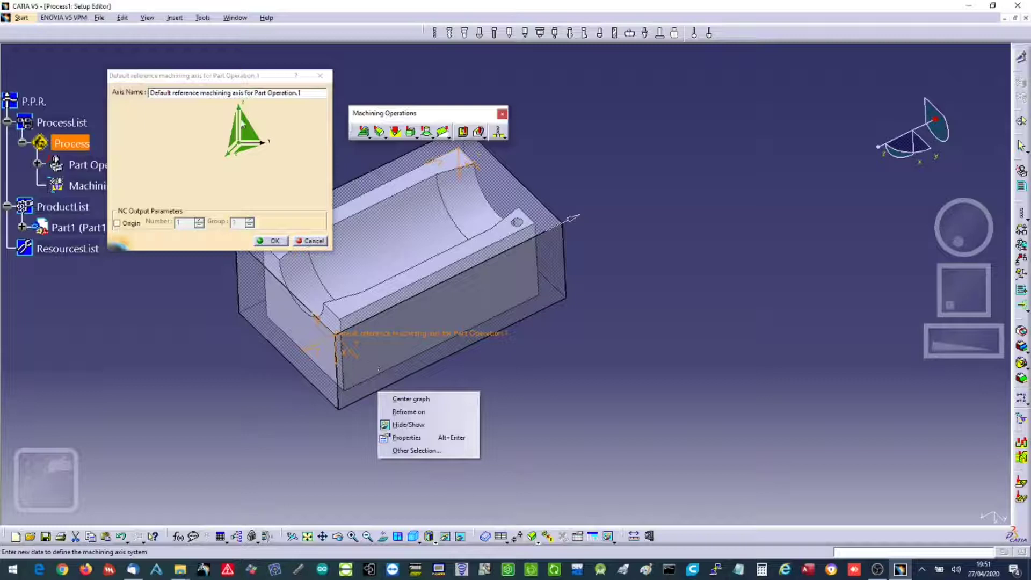
pyautogui.click(209, 127)
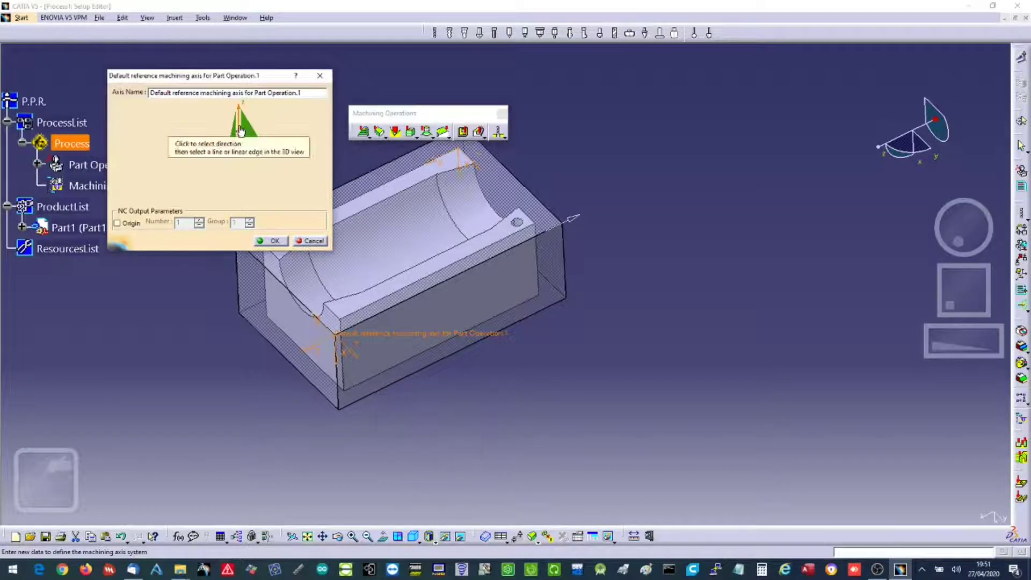
pyautogui.click(241, 129)
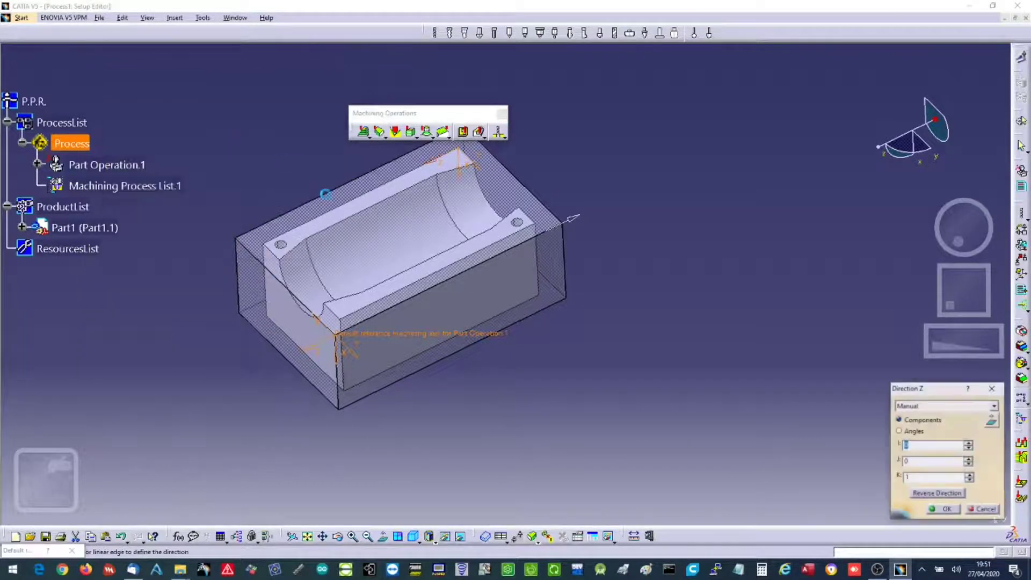
pyautogui.click(935, 494)
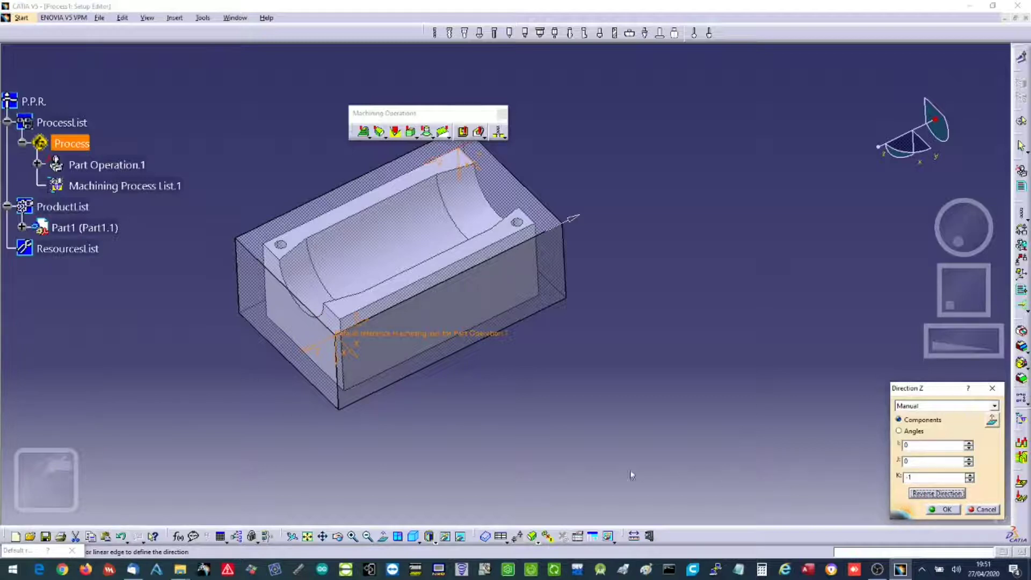
pyautogui.moveTo(551, 423); pyautogui.dragTo(540, 424, button='middle')
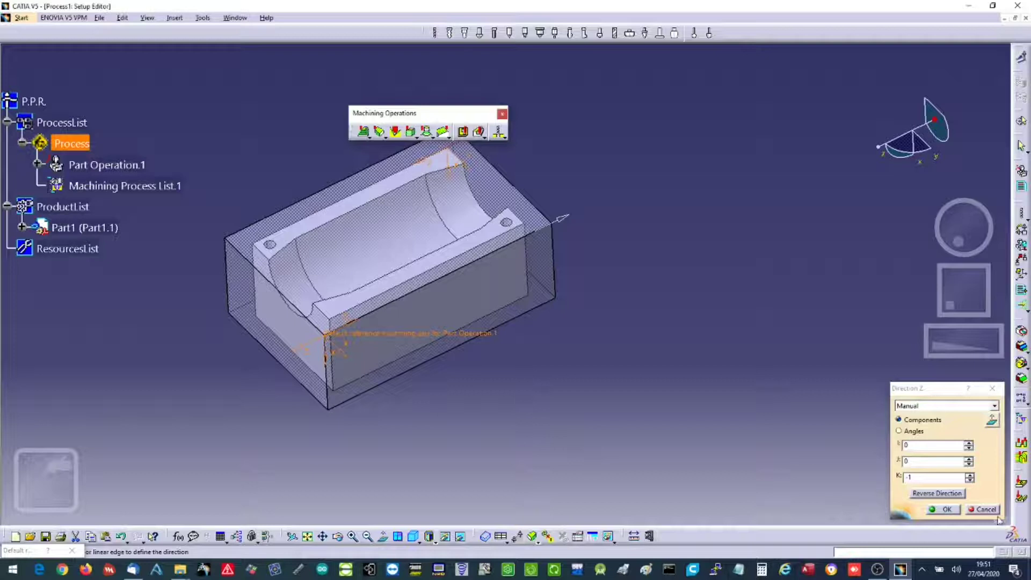
pyautogui.click(944, 510)
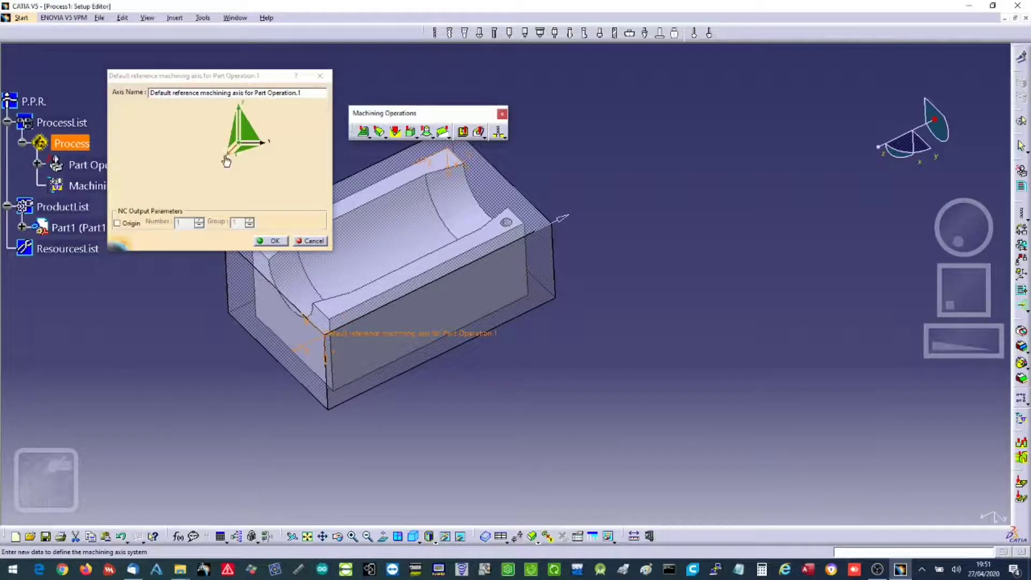
# Realign the machining axis X direction with the stock block's long upper edge and accept the axis definition.
pyautogui.click(227, 161)
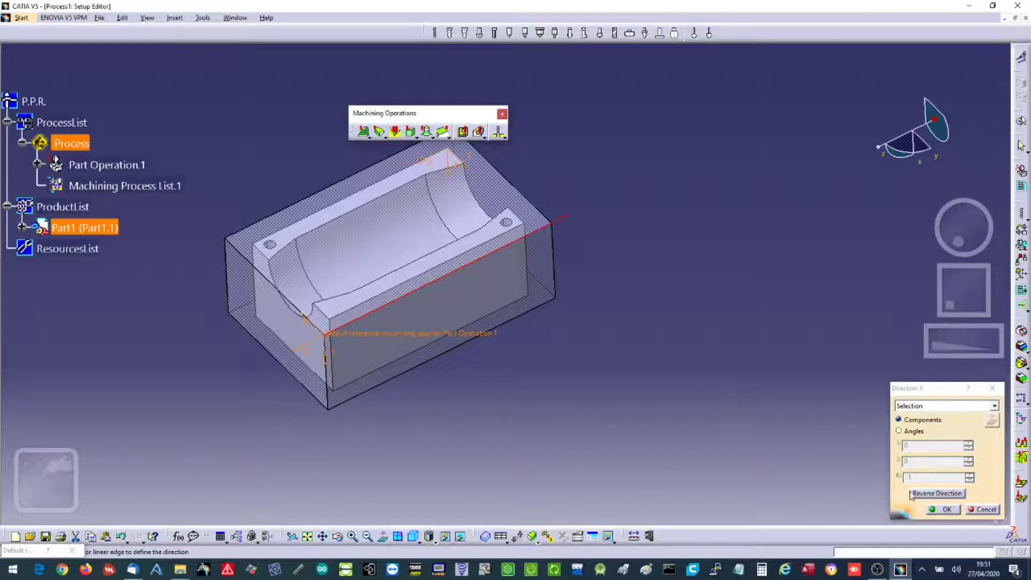
pyautogui.click(947, 510)
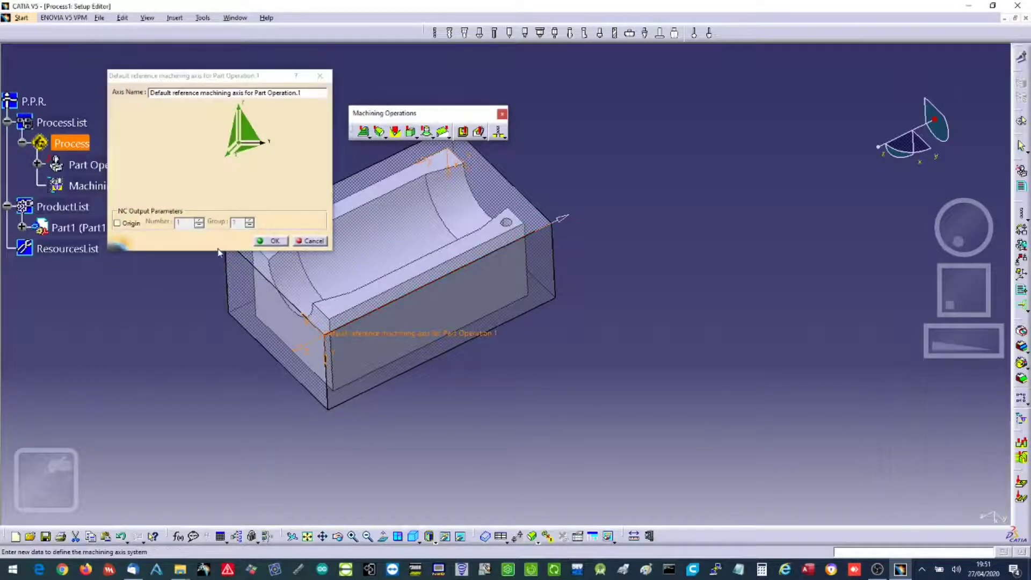
pyautogui.click(260, 241)
pyautogui.moveTo(514, 479); pyautogui.dragTo(379, 415, button='middle')
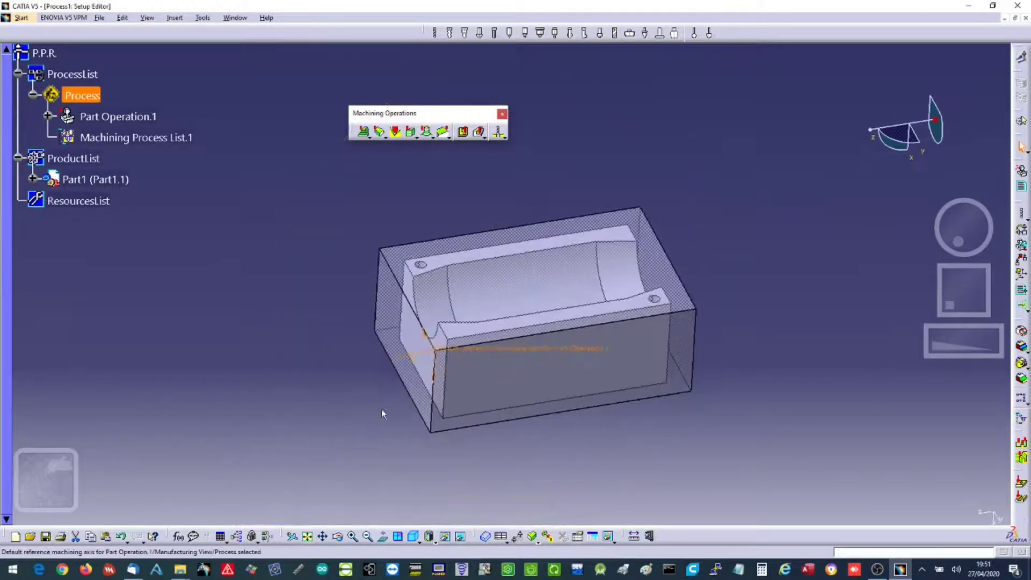
# Redefine the machining axis with X along the block's long upper edge and Z pointing up along the vertical edge at the origin corner.
pyautogui.doubleClick(420, 363)
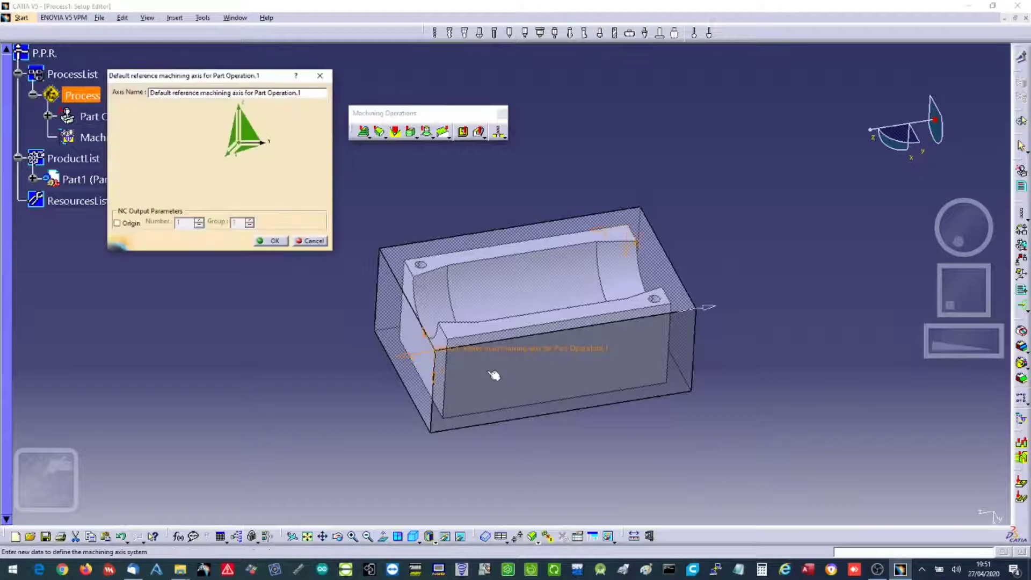
pyautogui.click(229, 160)
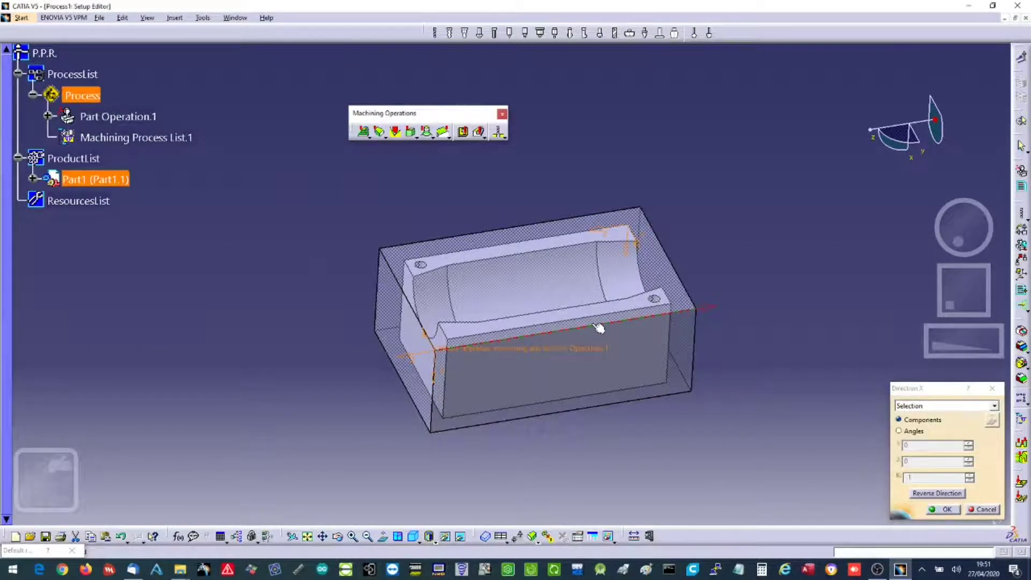
pyautogui.click(946, 509)
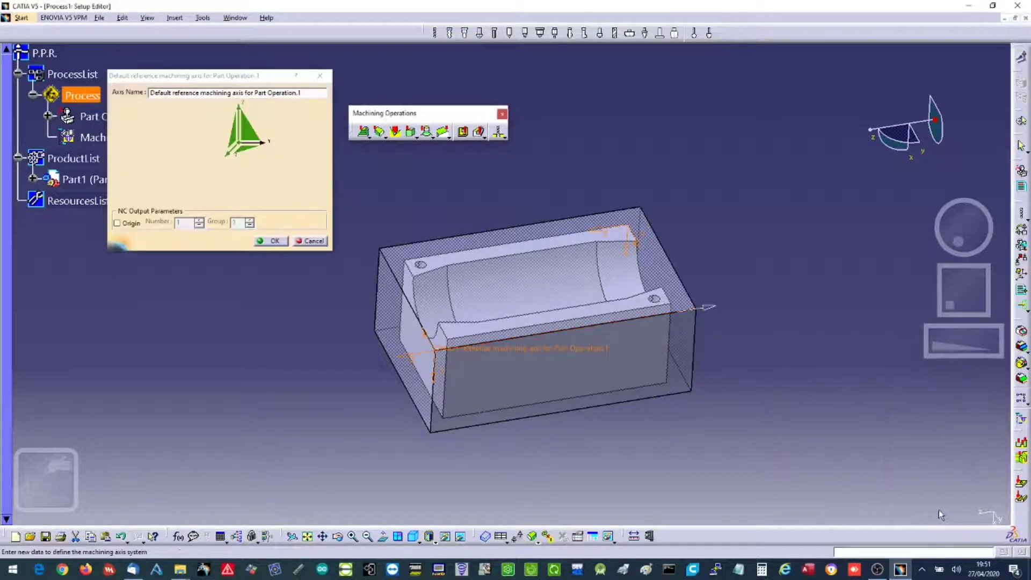
pyautogui.click(241, 119)
pyautogui.click(433, 415)
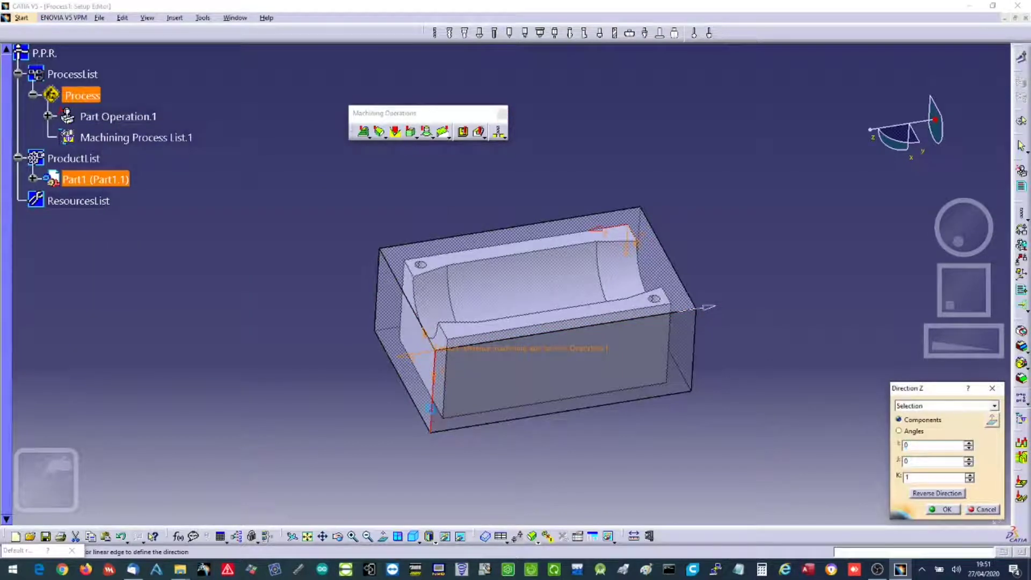
pyautogui.click(943, 509)
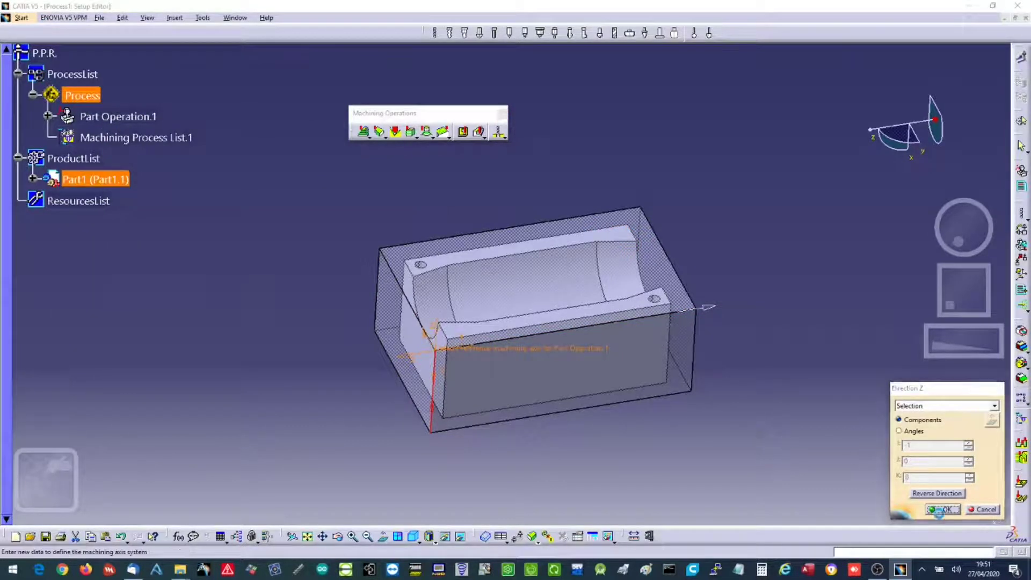
pyautogui.click(274, 240)
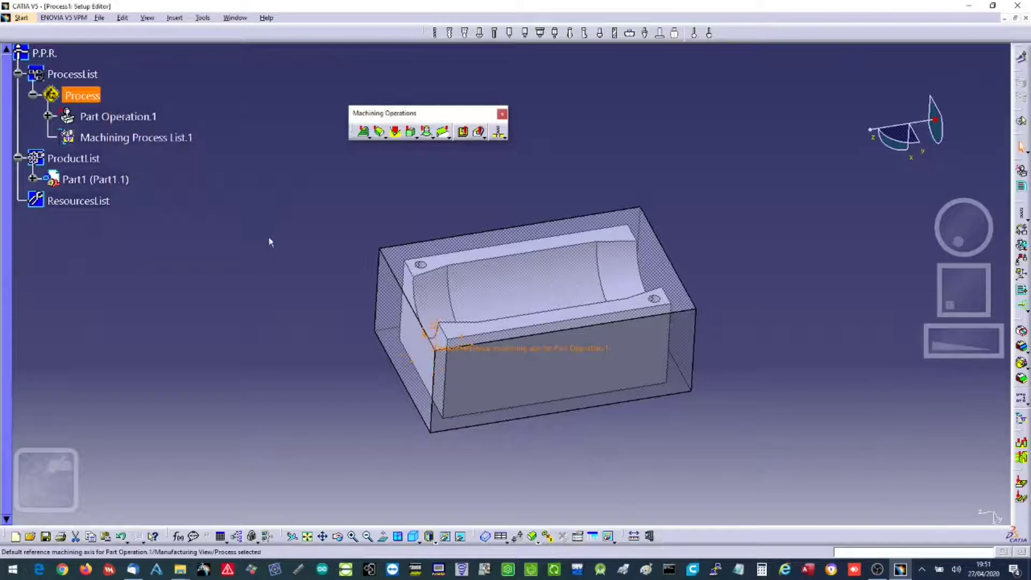
# Examine the orientation of the reference machining axis on the stock block from different viewpoints.
pyautogui.click(478, 487)
pyautogui.middleClick(491, 443)
pyautogui.moveTo(491, 443)
pyautogui.mouseDown(button='middle')
pyautogui.moveTo(511, 424)
pyautogui.moveTo(507, 449)
pyautogui.mouseUp(button='middle')
pyautogui.moveTo(493, 380)
pyautogui.mouseDown(button='middle')
pyautogui.moveTo(449, 472)
pyautogui.moveTo(525, 297)
pyautogui.moveTo(595, 174)
pyautogui.mouseUp(button='middle')
pyautogui.moveTo(532, 373); pyautogui.dragTo(610, 355, button='middle')
pyautogui.moveTo(333, 307); pyautogui.dragTo(511, 495, button='middle')
pyautogui.moveTo(502, 383)
pyautogui.mouseDown(button='middle')
pyautogui.moveTo(426, 345)
pyautogui.moveTo(495, 475)
pyautogui.mouseUp(button='middle')
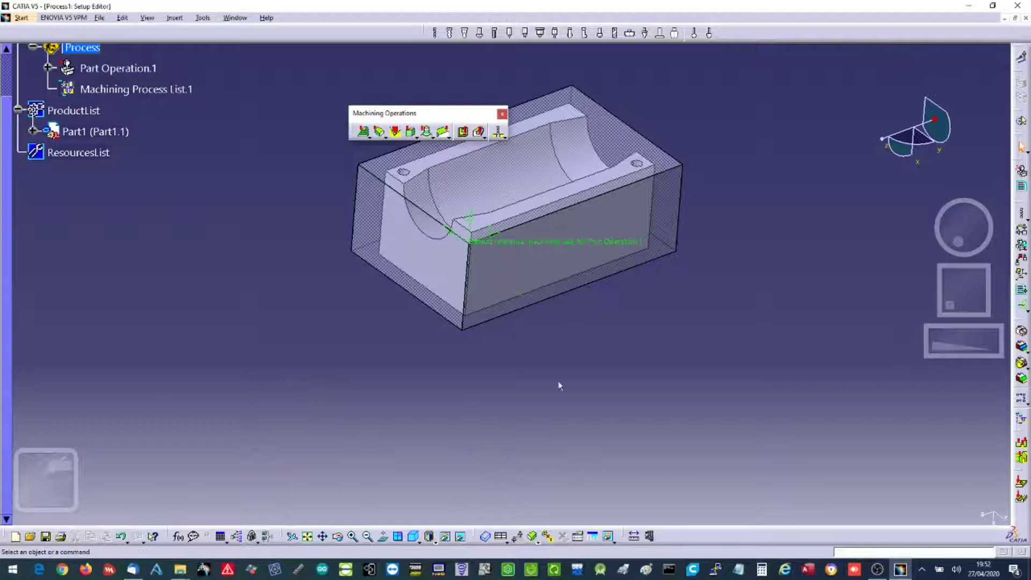
pyautogui.moveTo(554, 419); pyautogui.dragTo(523, 379, button='middle')
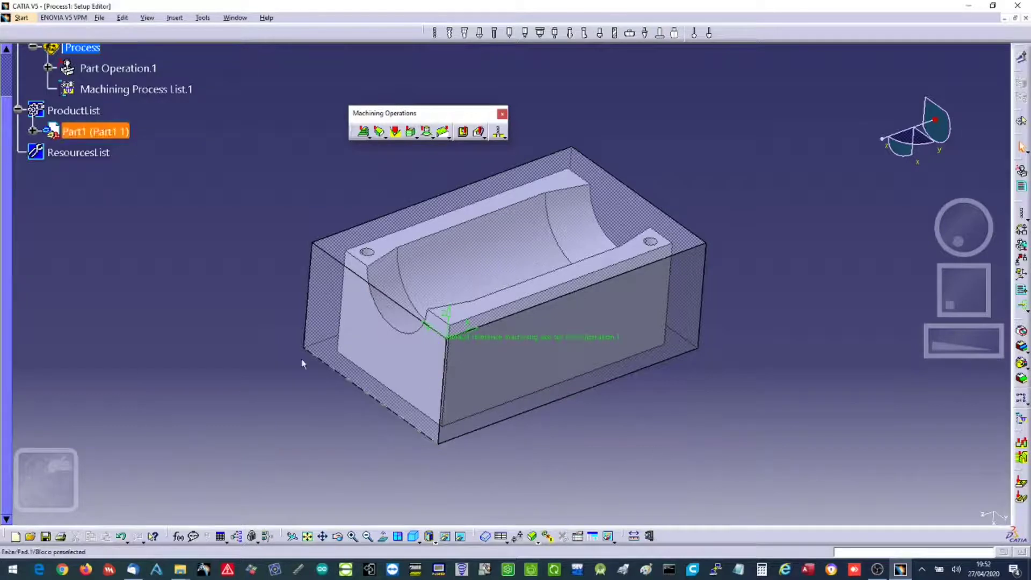
# Expand Part Operation.1 and Part1 in the specification tree to expose the Peca and Bloco bodies.
pyautogui.scroll(3, 157, 265)
pyautogui.click(37, 213)
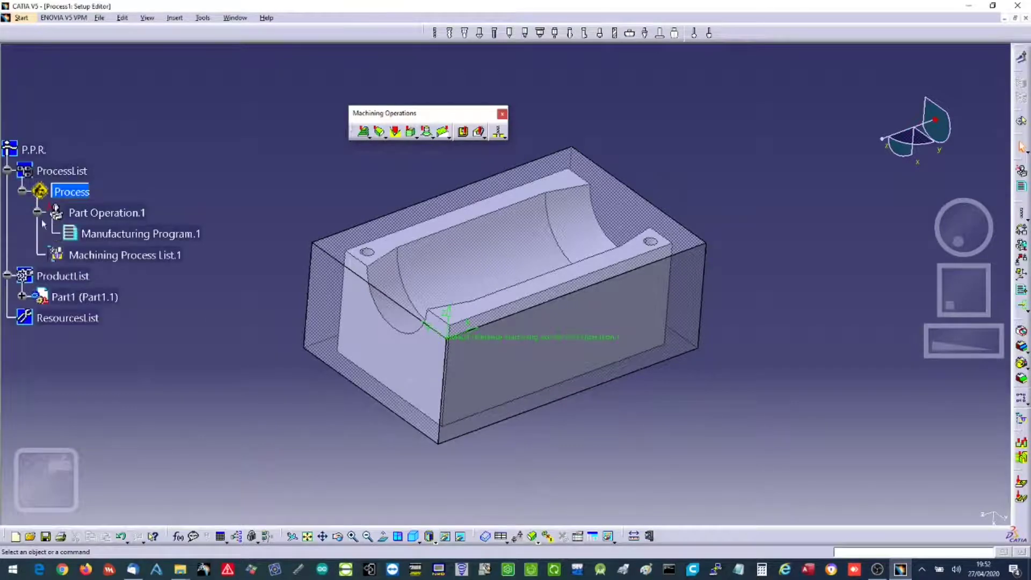
pyautogui.click(21, 296)
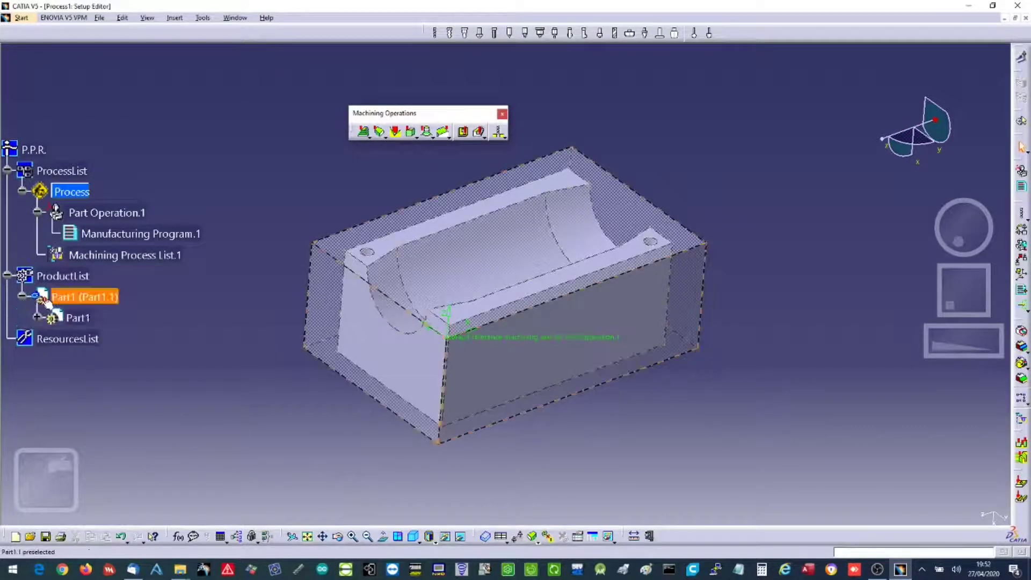
pyautogui.click(38, 318)
pyautogui.scroll(-2, 144, 342)
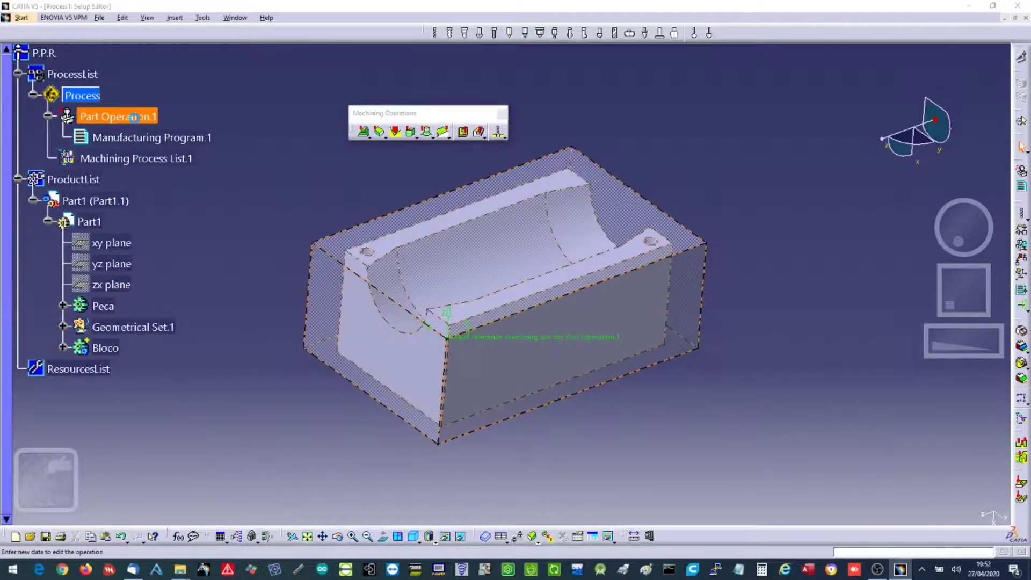
# Assign Peca as the design part and Bloco as the stock of Part Operation.1.
pyautogui.doubleClick(141, 118)
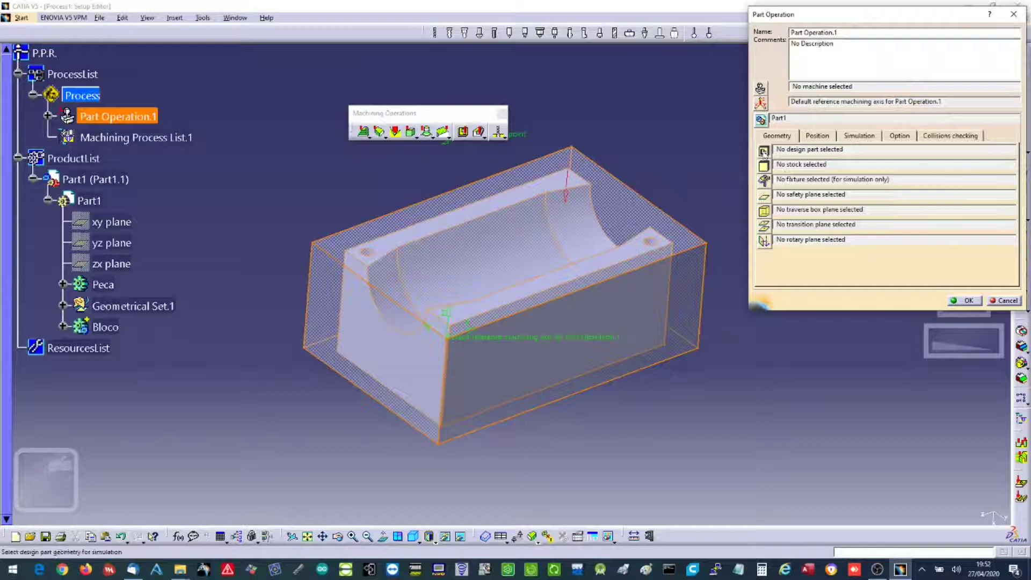
pyautogui.click(763, 151)
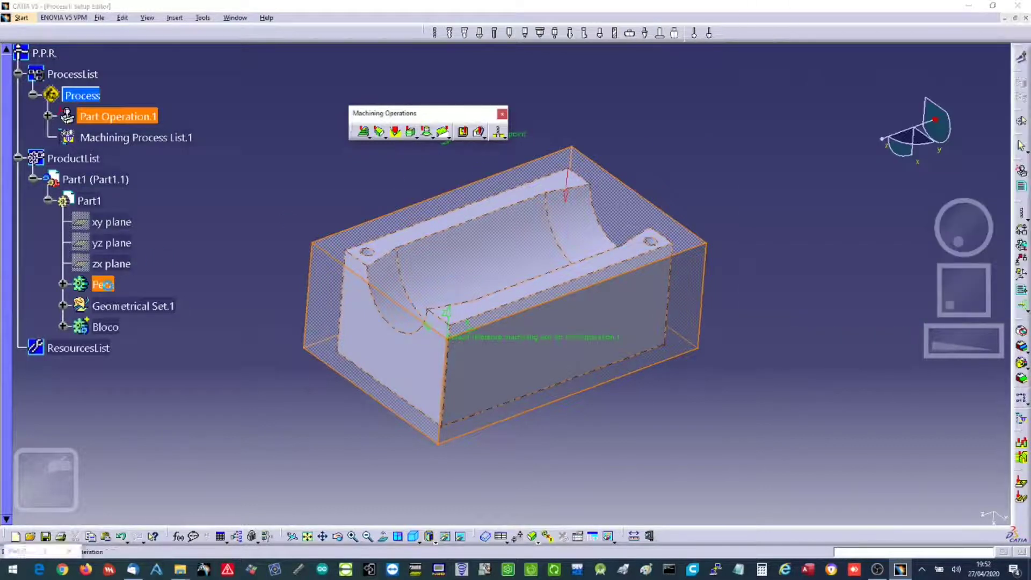
pyautogui.click(103, 285)
pyautogui.click(763, 166)
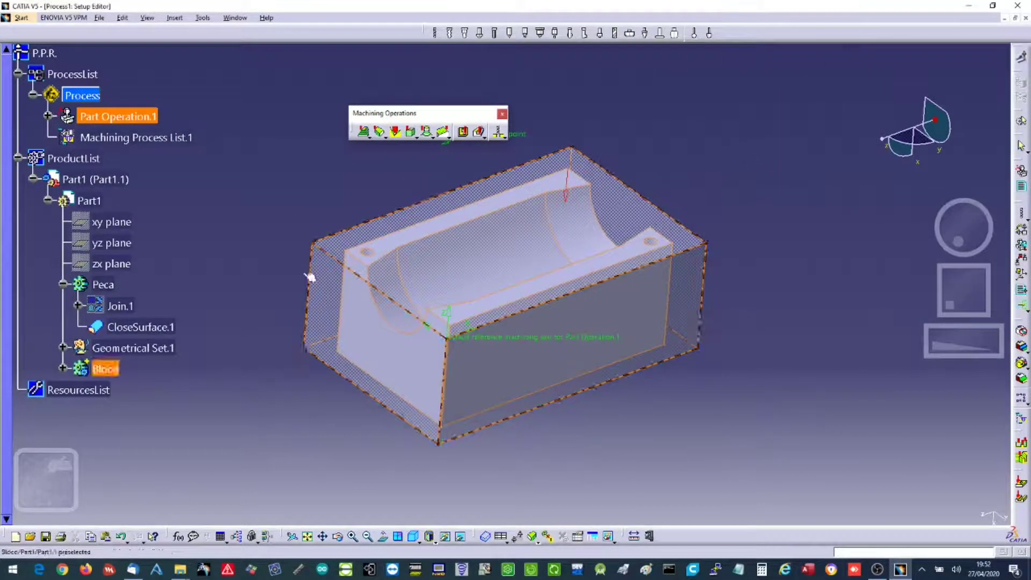
pyautogui.click(104, 370)
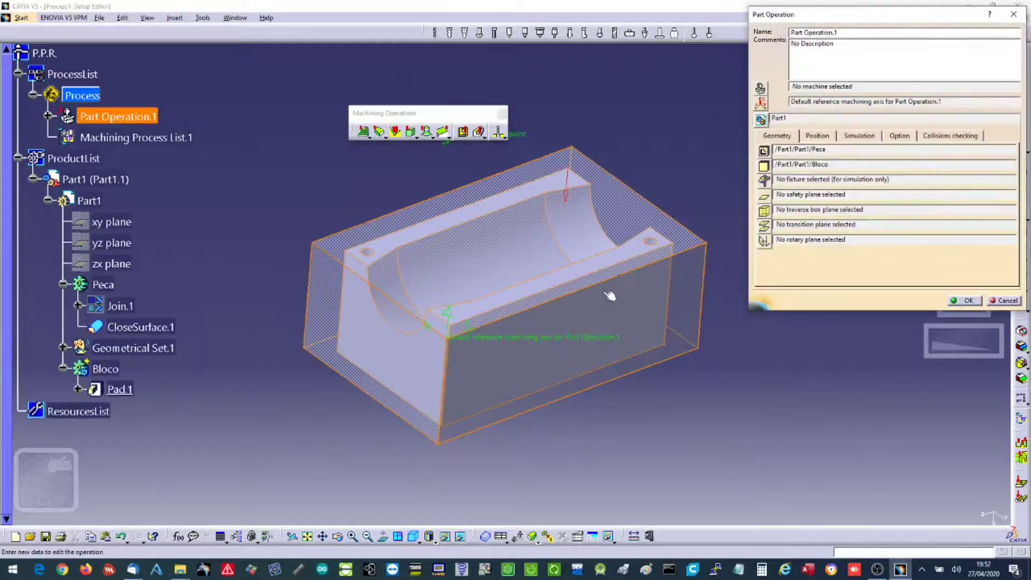
pyautogui.click(965, 301)
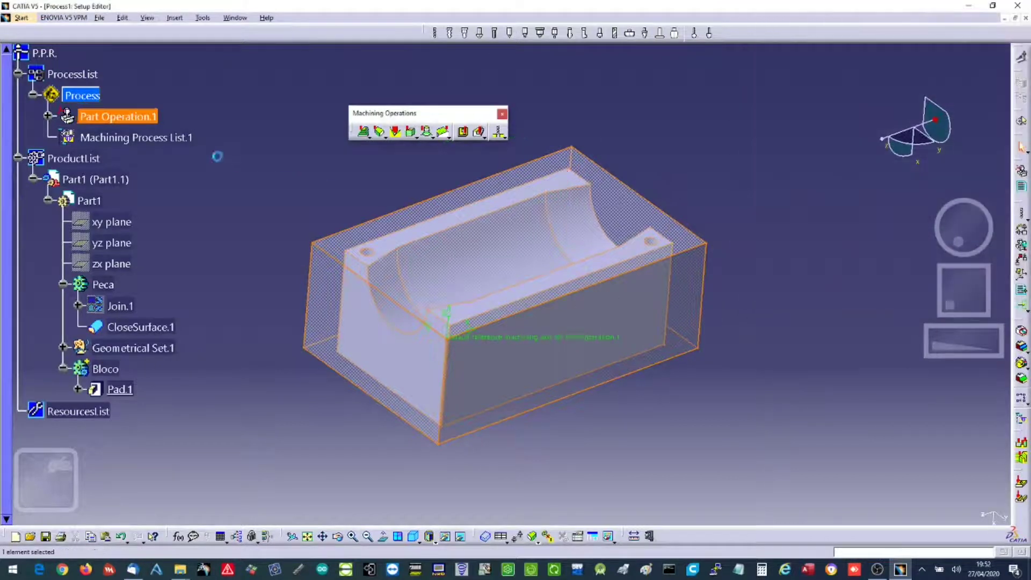
# Expand Part Operation.1 in the specification tree to show Manufacturing Program.1.
pyautogui.click(48, 116)
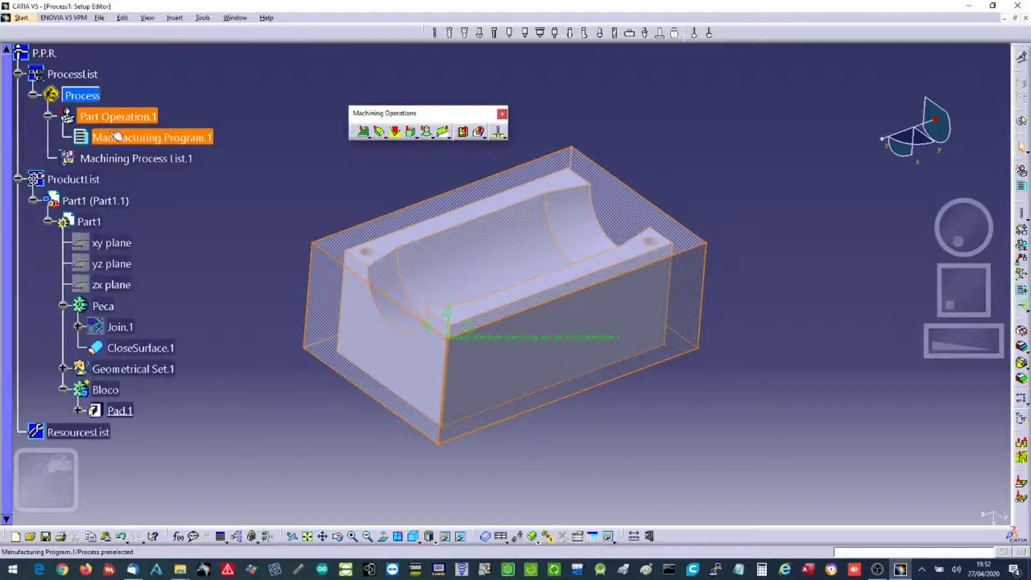
pyautogui.click(140, 137)
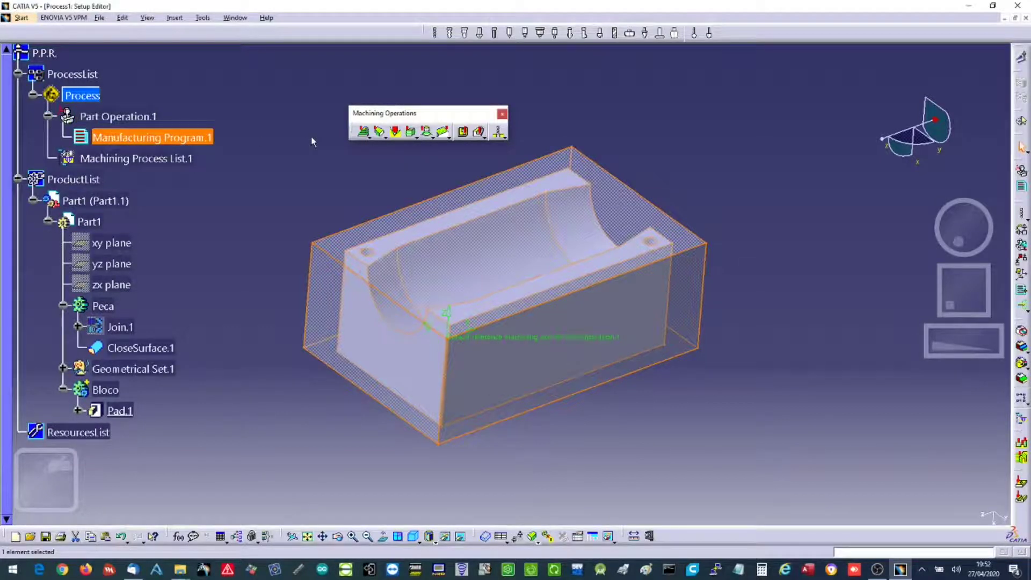
pyautogui.click(322, 150)
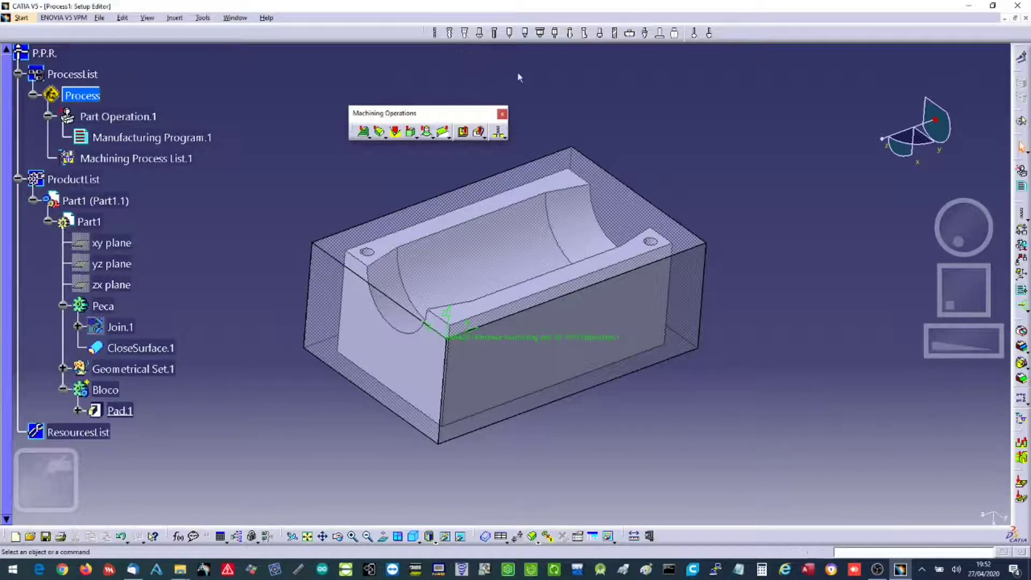
# Add an end mill to the ResourcesList and name it T1 End Mill D 25.
pyautogui.click(616, 34)
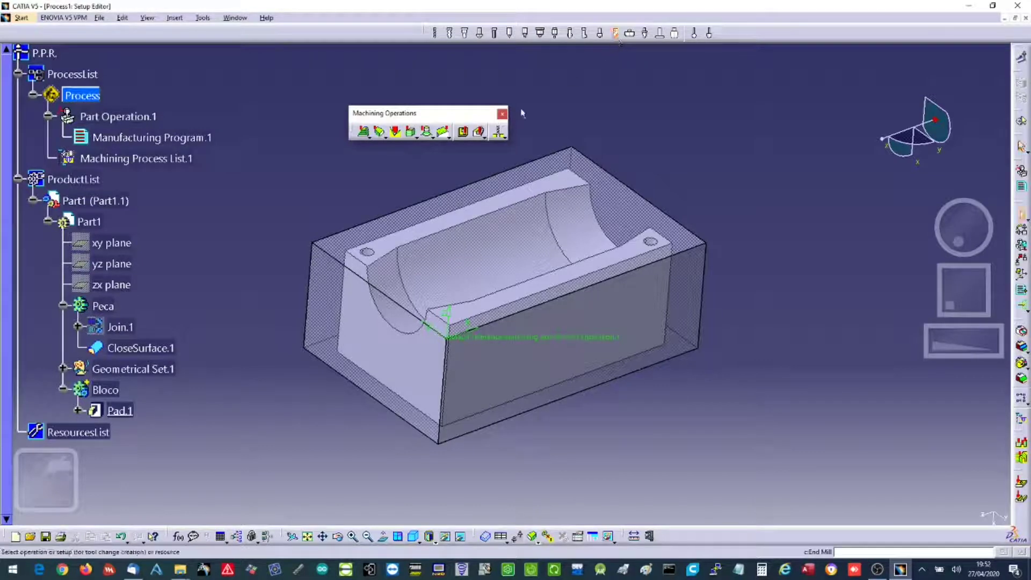
pyautogui.click(104, 433)
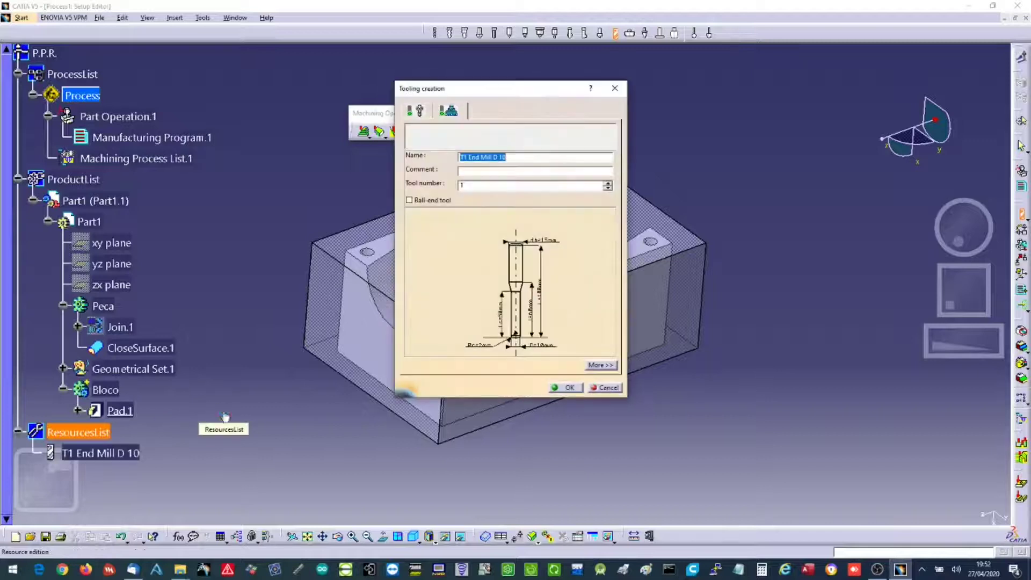
pyautogui.click(527, 157)
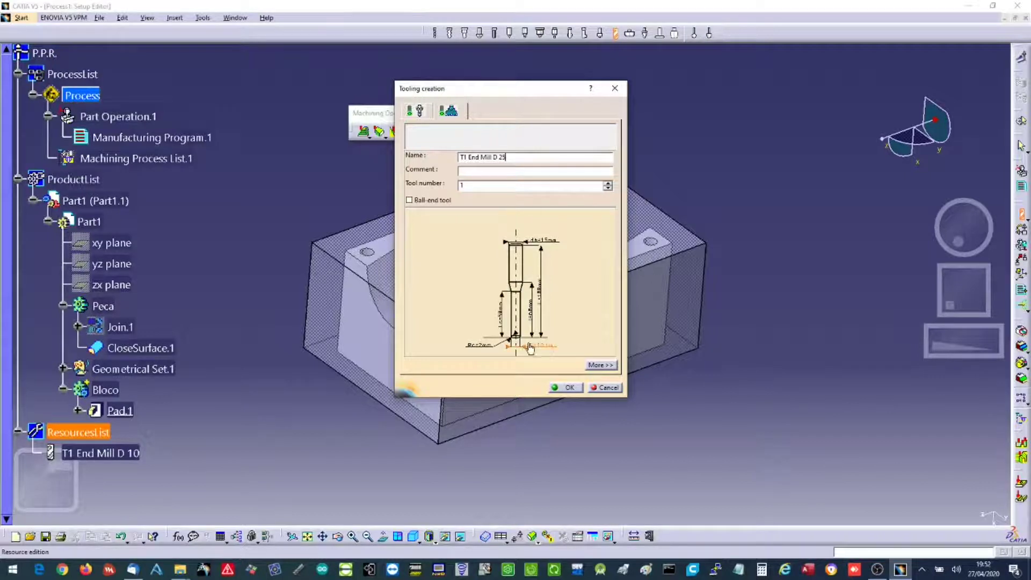
# Set the end mill's nominal diameter to 25 mm and its corner radius to 0 mm, and create the tool.
pyautogui.doubleClick(547, 348)
pyautogui.write('25')
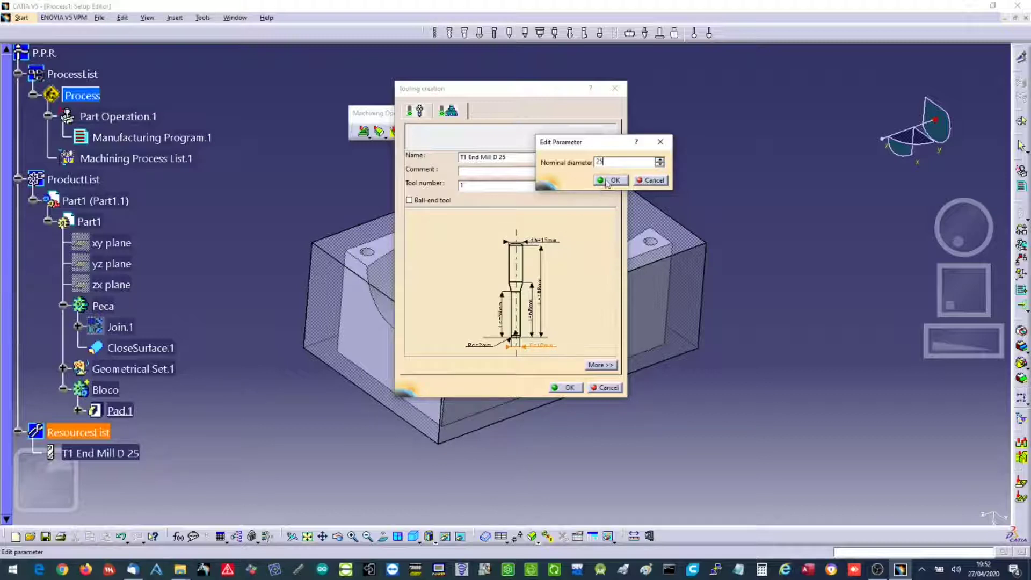
pyautogui.click(609, 181)
pyautogui.doubleClick(470, 347)
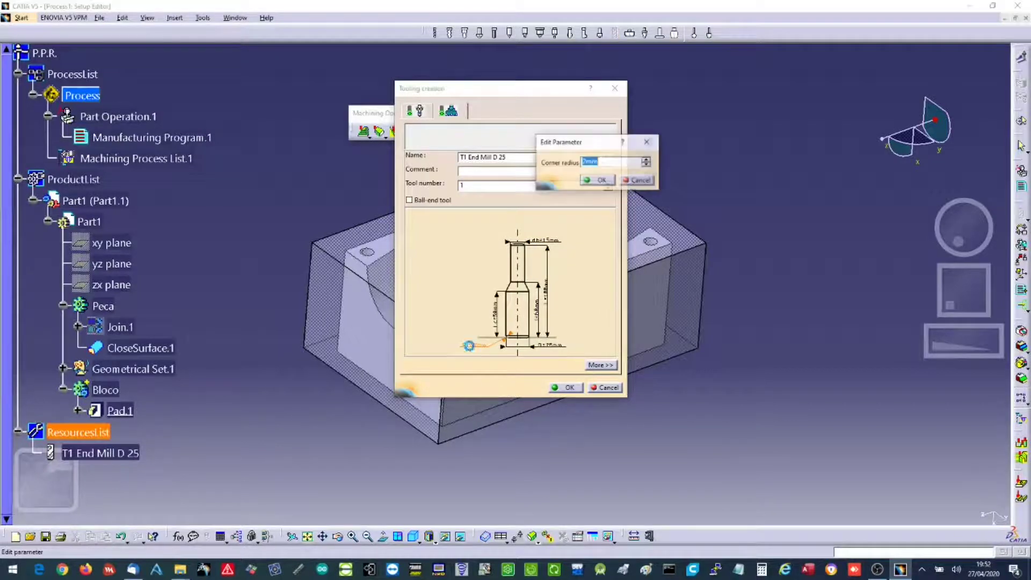
pyautogui.write('0')
pyautogui.press('Return')
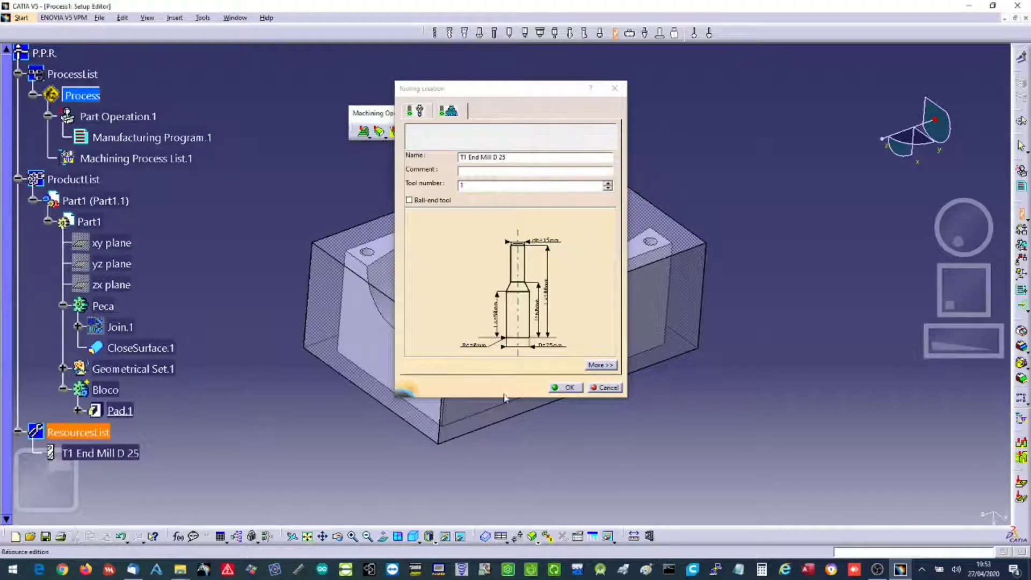
pyautogui.click(567, 388)
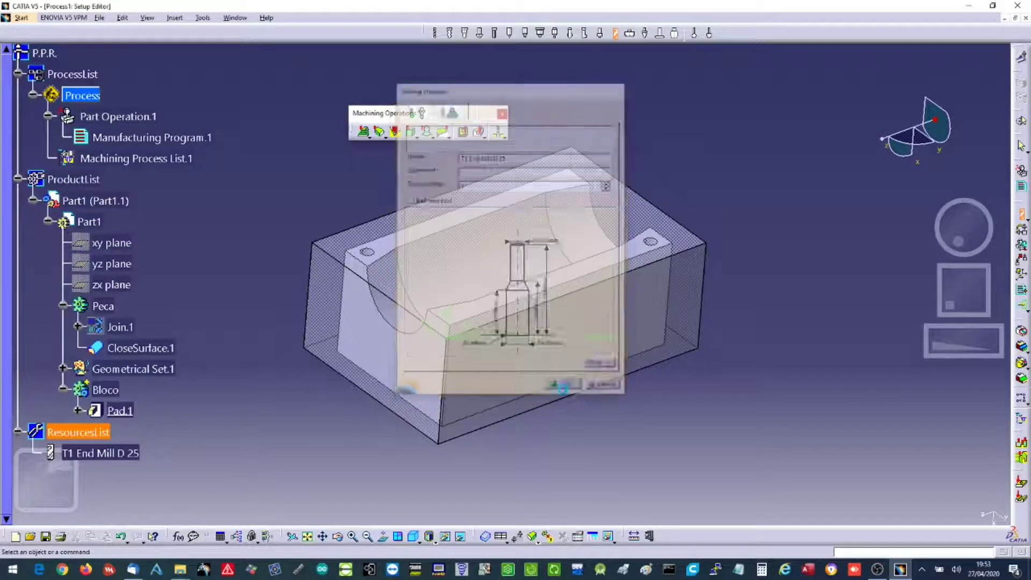
# Add another end mill after T1 End Mill D 25, make it a ball-end tool and name it T2 End Mill D 12.
pyautogui.scroll(-5, 184, 400)
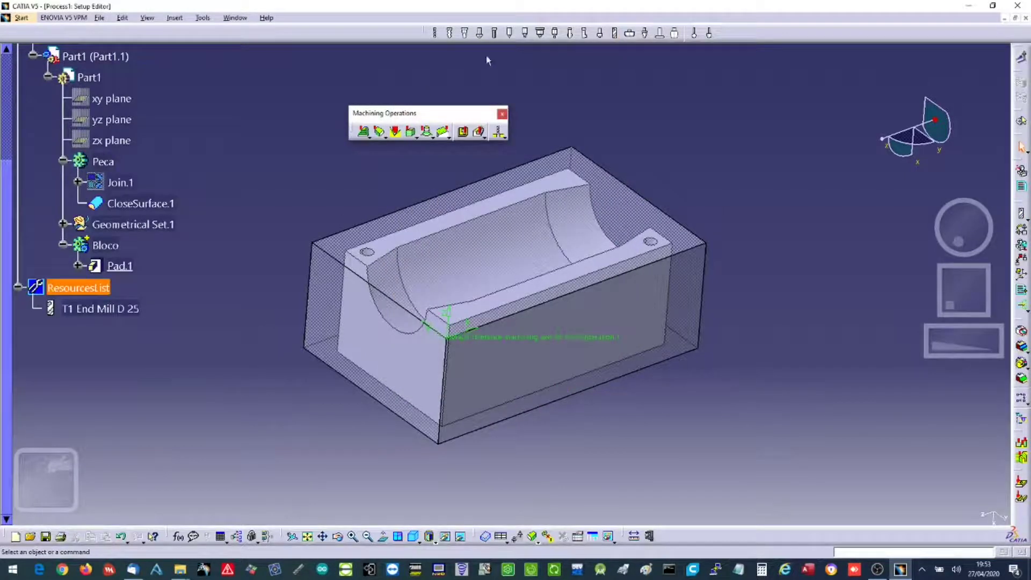
pyautogui.click(617, 34)
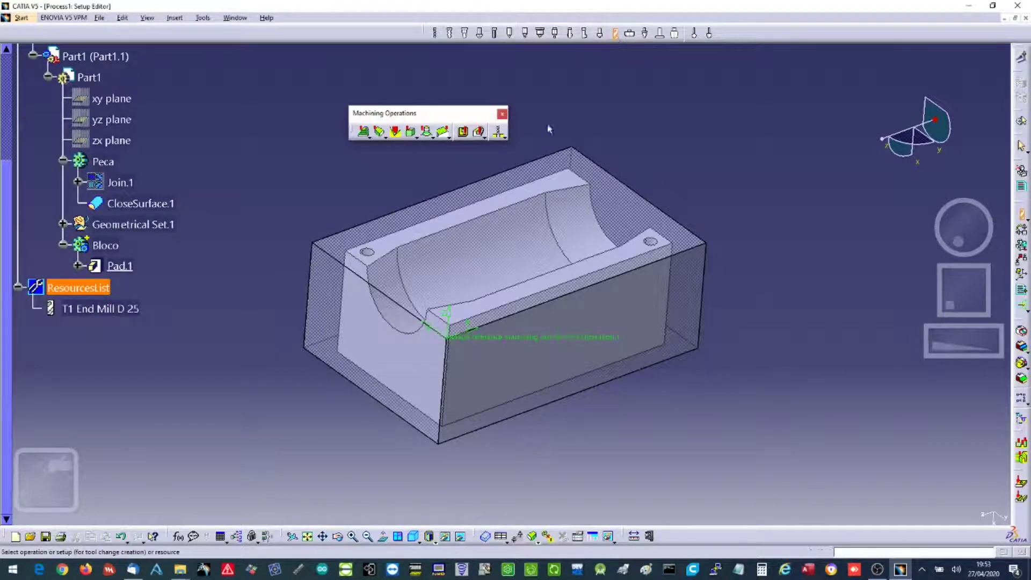
pyautogui.click(121, 309)
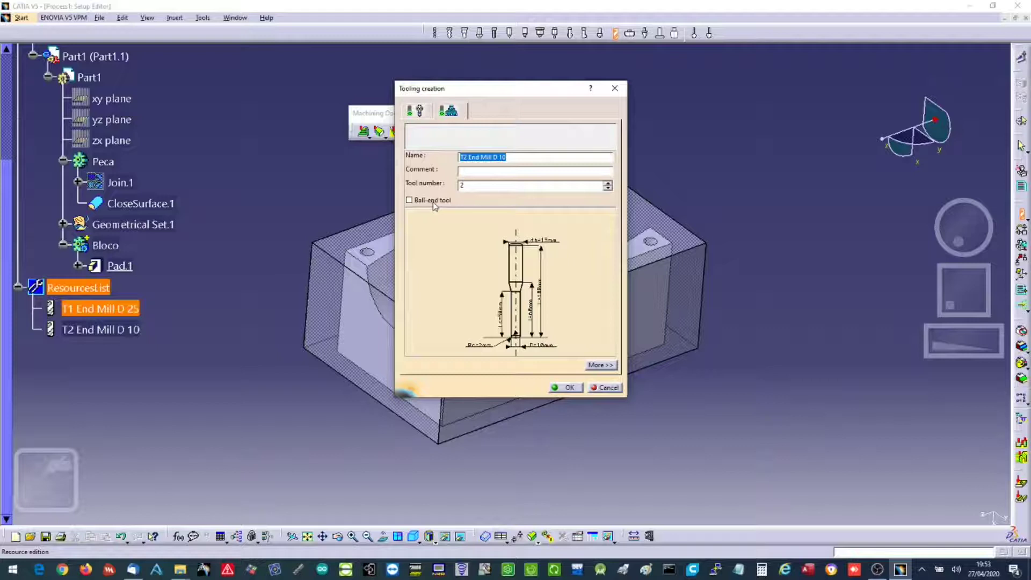
pyautogui.click(435, 201)
pyautogui.click(517, 159)
pyautogui.press('BackSpace')
pyautogui.write('2')
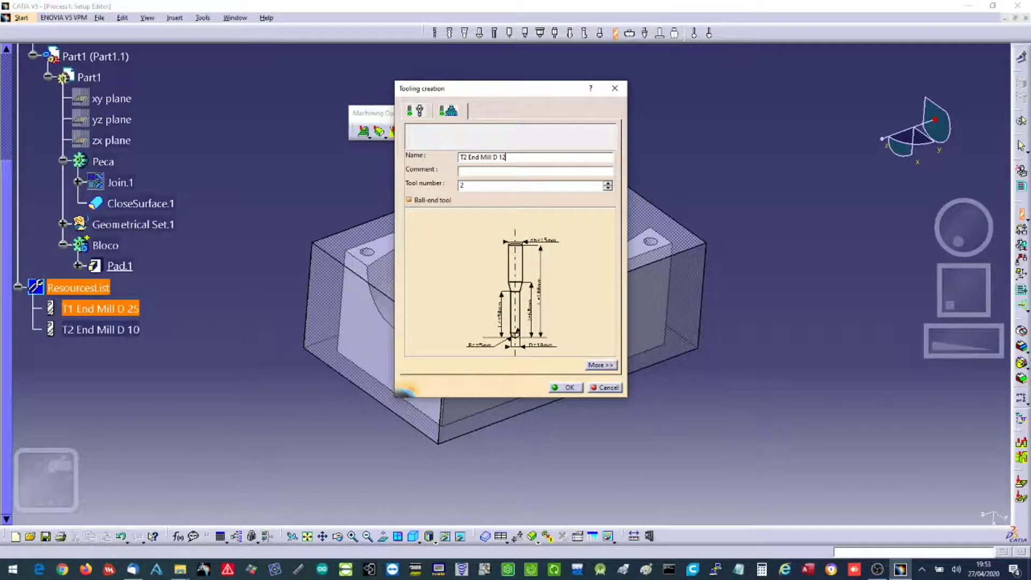
# Set the ball-end mill's nominal diameter to 12 mm and create the tool.
pyautogui.doubleClick(546, 352)
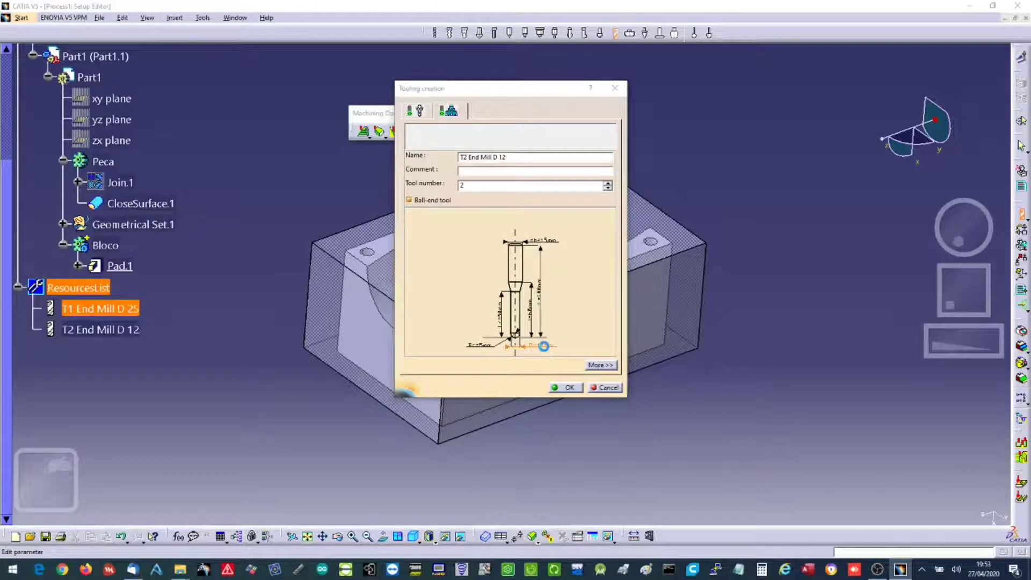
pyautogui.write('12')
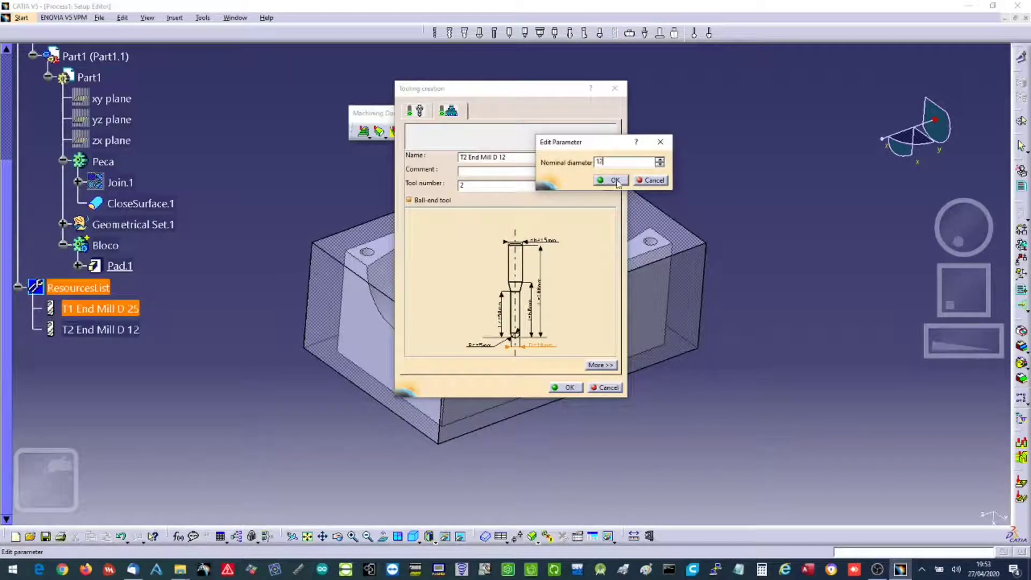
pyautogui.click(615, 181)
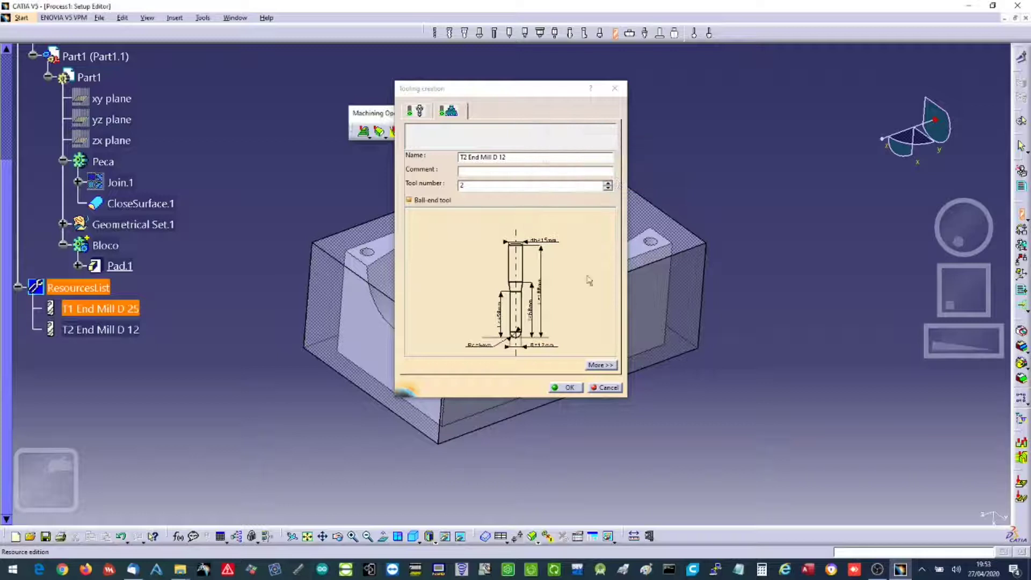
pyautogui.click(563, 388)
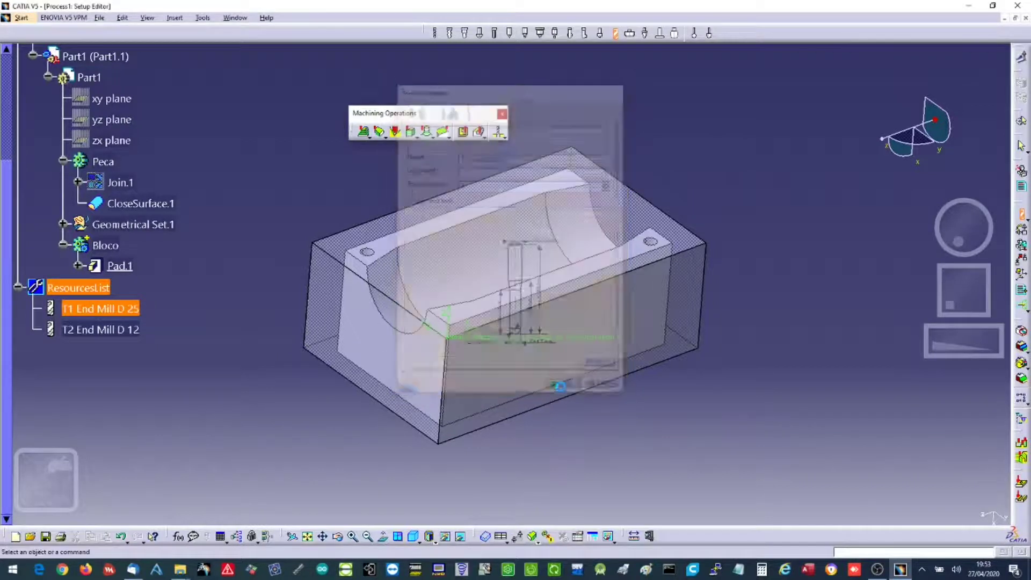
# Hide the Bloco stock body so that only the Peca part is displayed.
pyautogui.rightClick(117, 252)
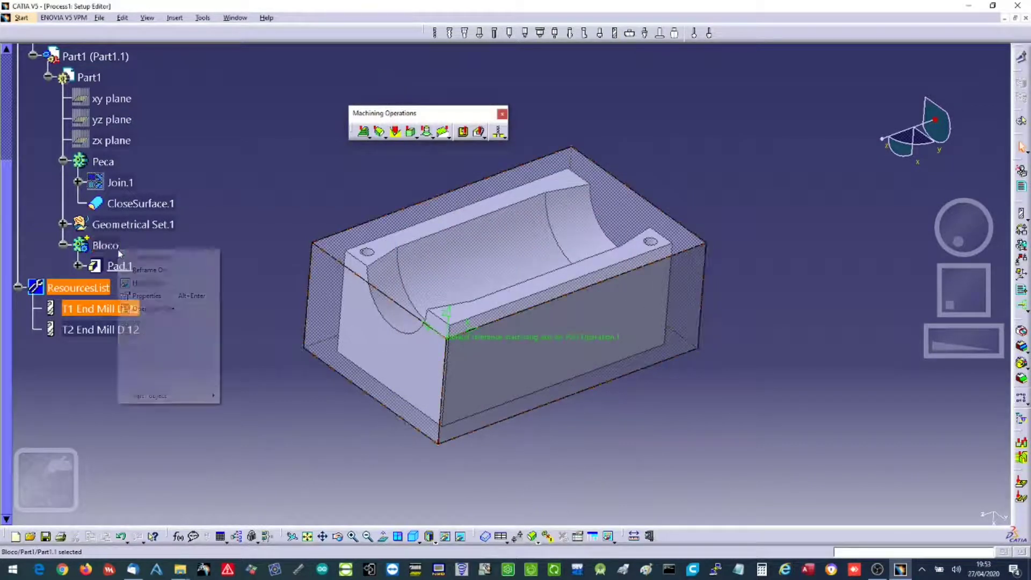
pyautogui.click(156, 285)
pyautogui.click(361, 306)
pyautogui.rightClick(383, 323)
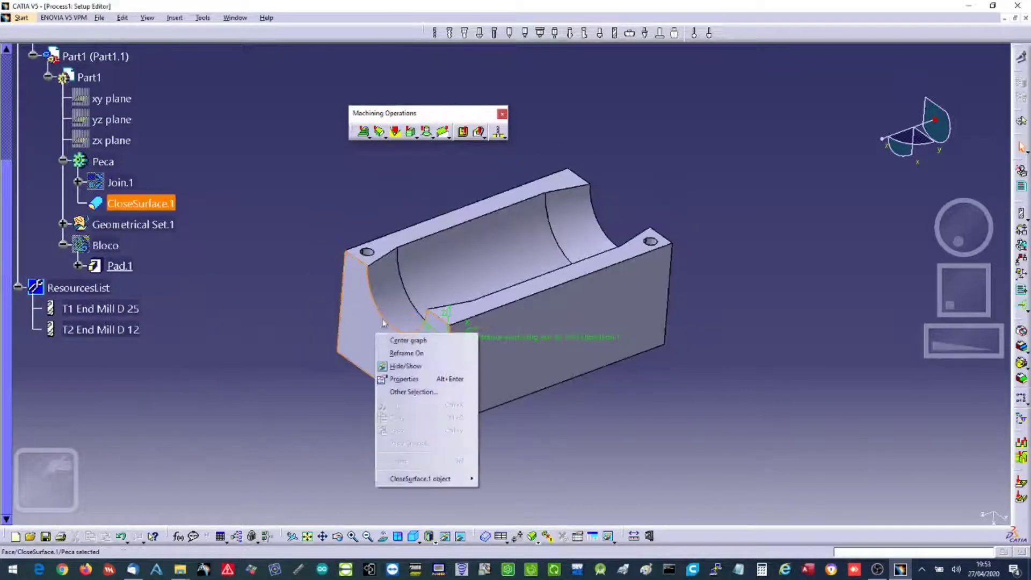
pyautogui.click(276, 306)
# Measure the radius of the small hole in the part's upper face, without keeping the measurement.
pyautogui.click(635, 536)
pyautogui.moveTo(358, 340); pyautogui.dragTo(376, 265, button='middle')
pyautogui.click(341, 236)
pyautogui.click(651, 536)
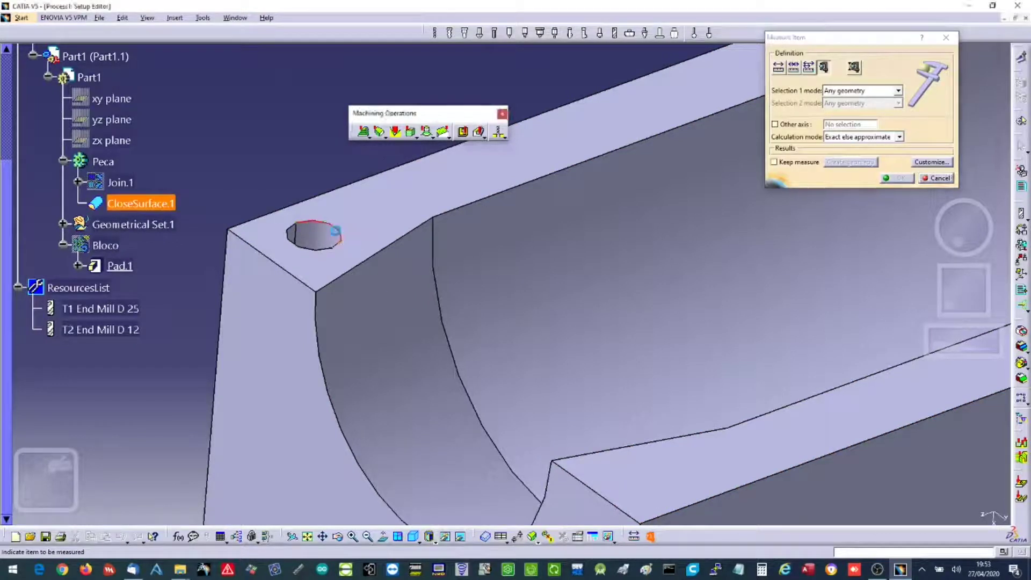
pyautogui.click(335, 231)
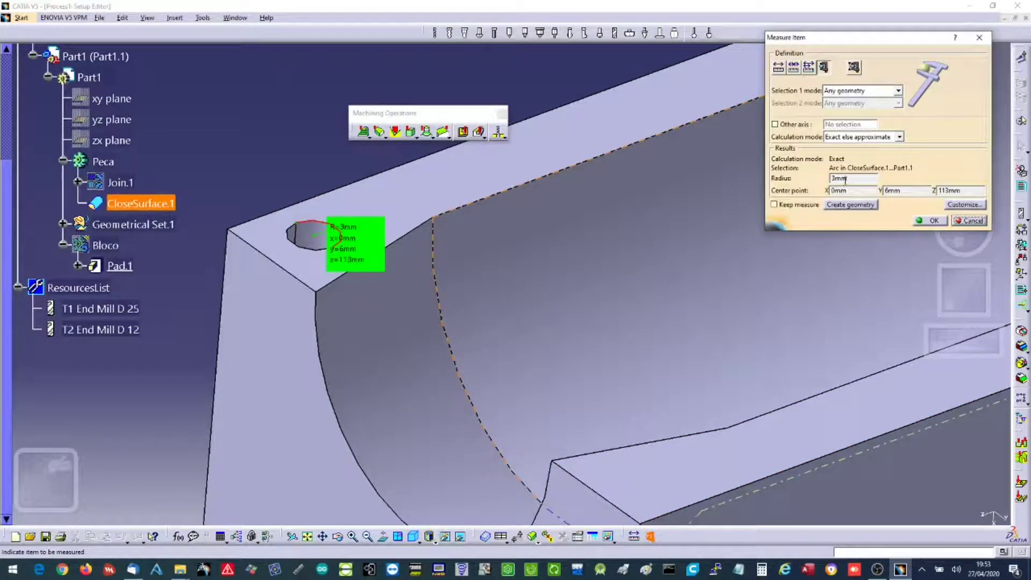
pyautogui.click(968, 221)
pyautogui.rightClick(616, 241)
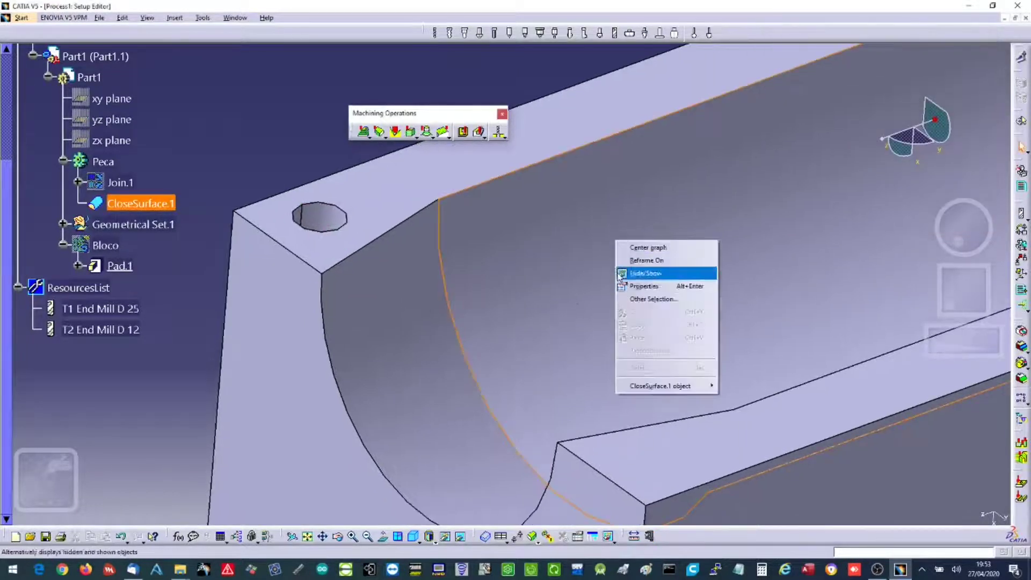
pyautogui.click(228, 109)
# Add a center drill after T2 End Mill D 12, keeping the default name T3 Center Drill D 2.5 and default dimensions.
pyautogui.scroll(-1, 541, 222)
pyautogui.moveTo(502, 273); pyautogui.dragTo(557, 308, button='middle')
pyautogui.scroll(1, 479, 314)
pyautogui.moveTo(479, 315); pyautogui.dragTo(418, 313, button='middle')
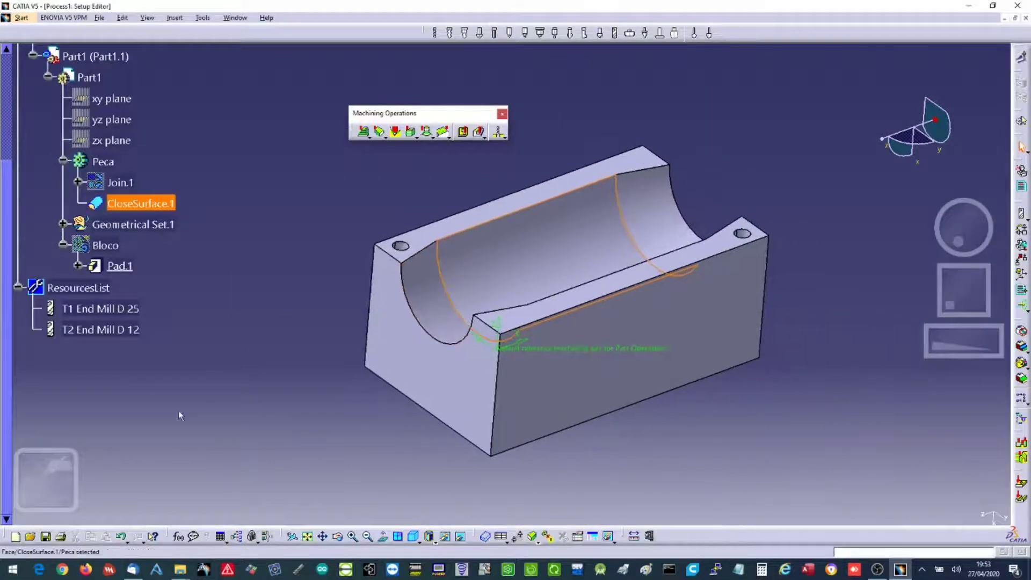
pyautogui.scroll(-3, 180, 414)
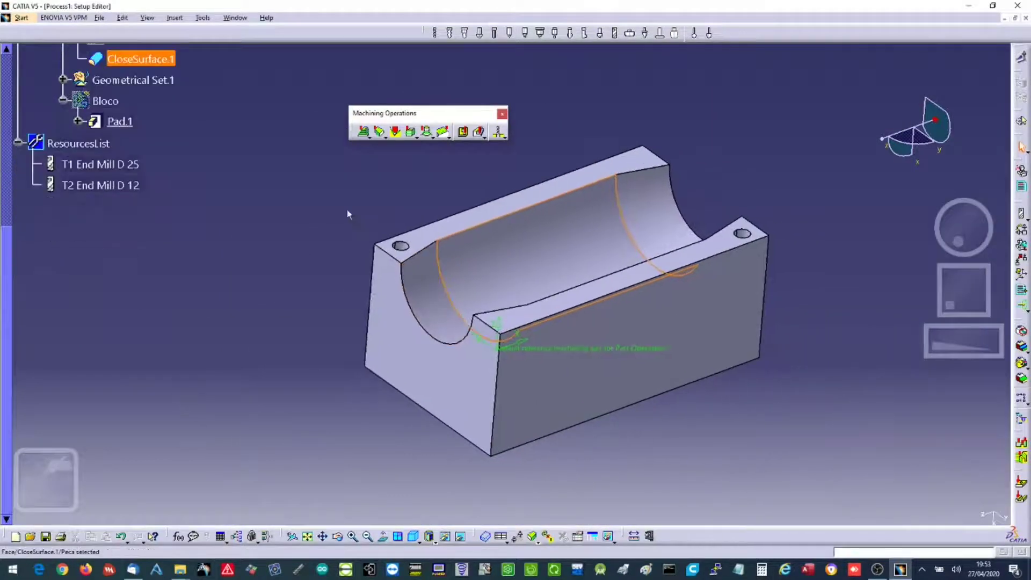
pyautogui.click(527, 35)
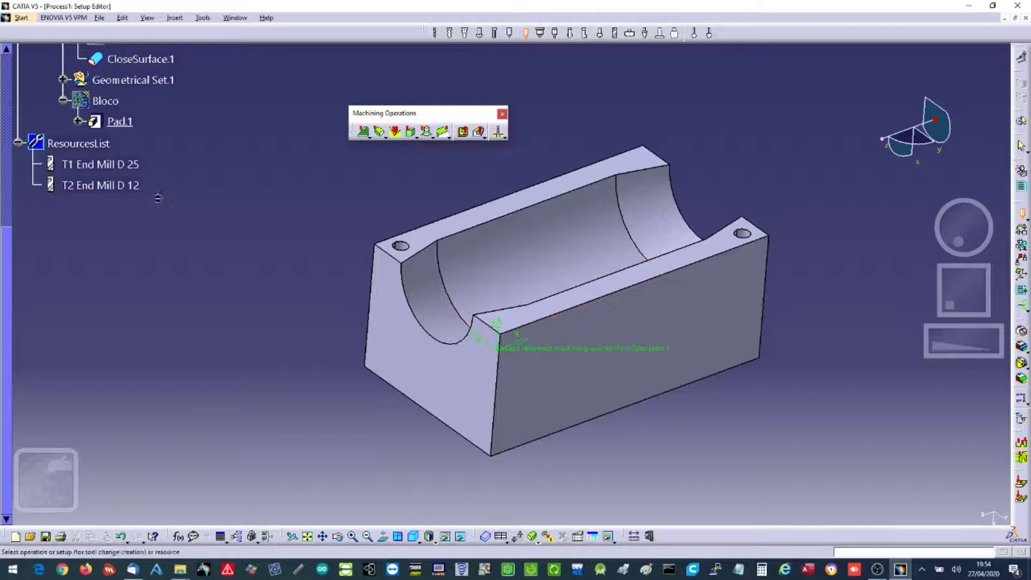
pyautogui.click(129, 186)
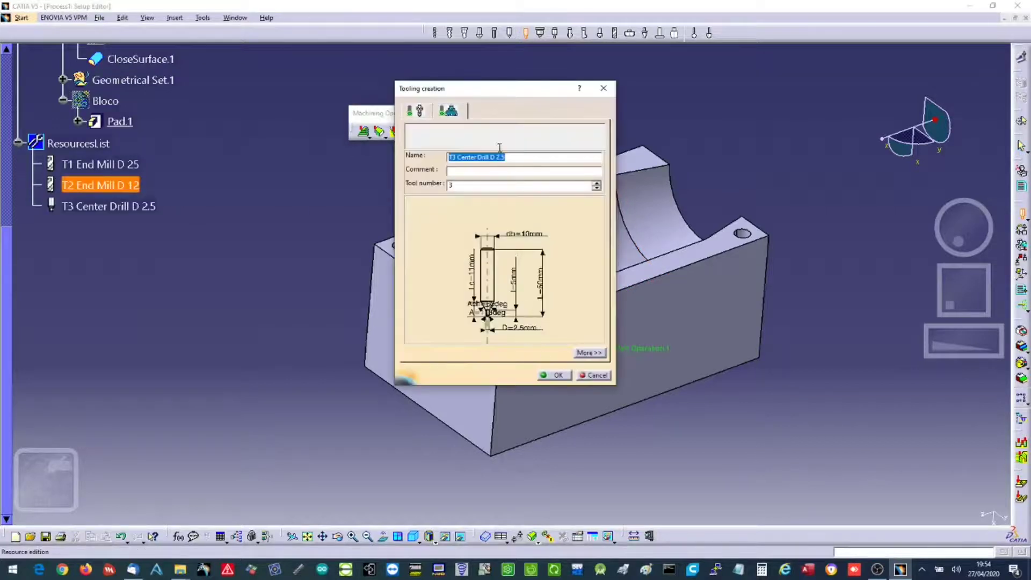
pyautogui.click(557, 376)
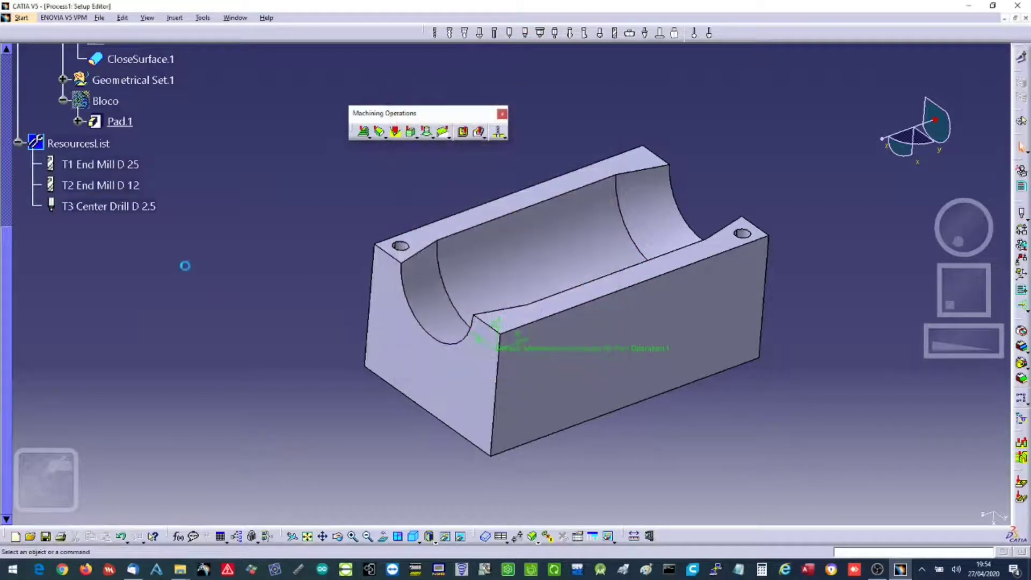
# Add a drill after T3 Center Drill D 2.5, name it T4 Drill D 6 and set its nominal diameter to 6 mm.
pyautogui.click(435, 33)
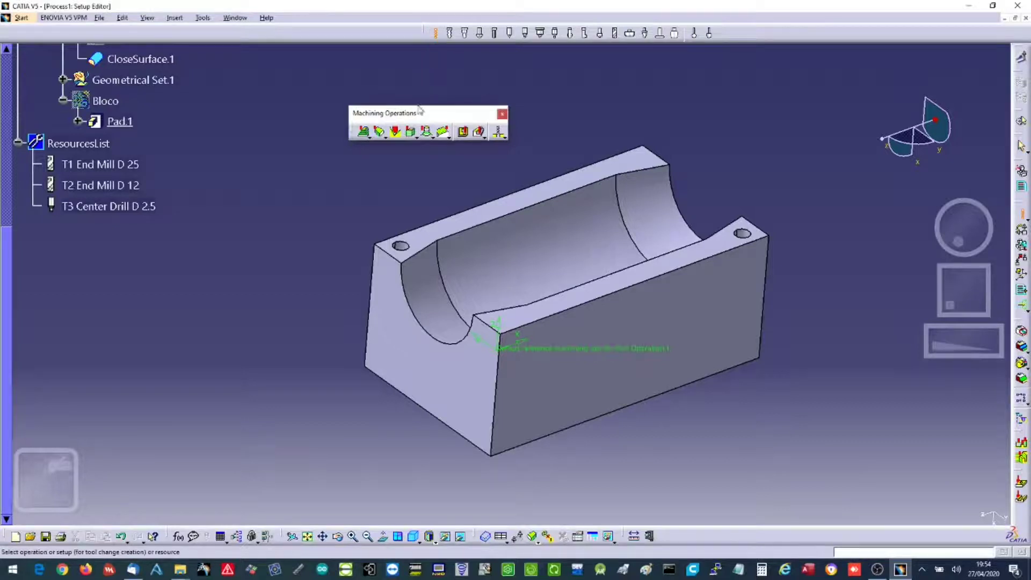
pyautogui.click(152, 208)
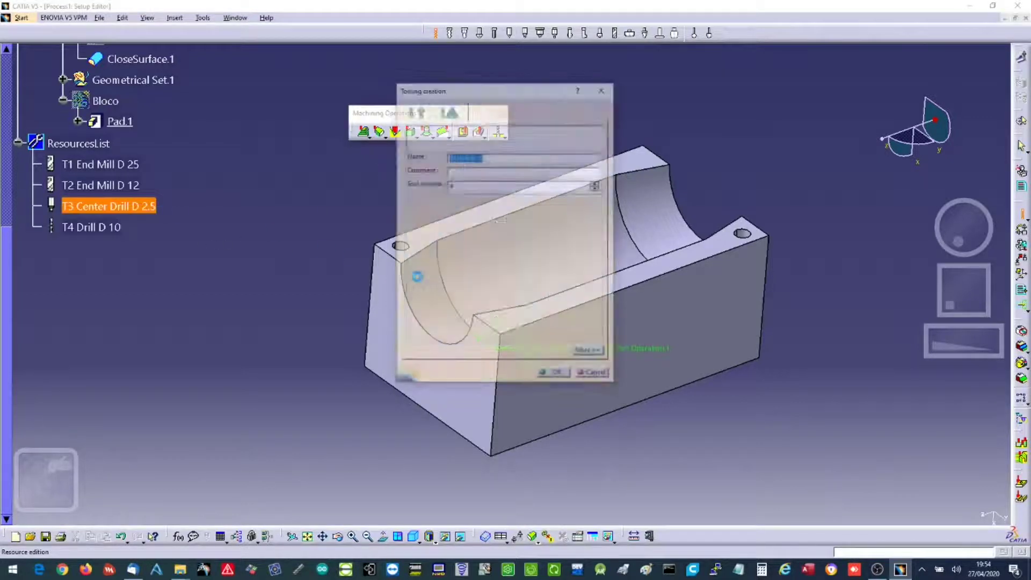
pyautogui.click(499, 157)
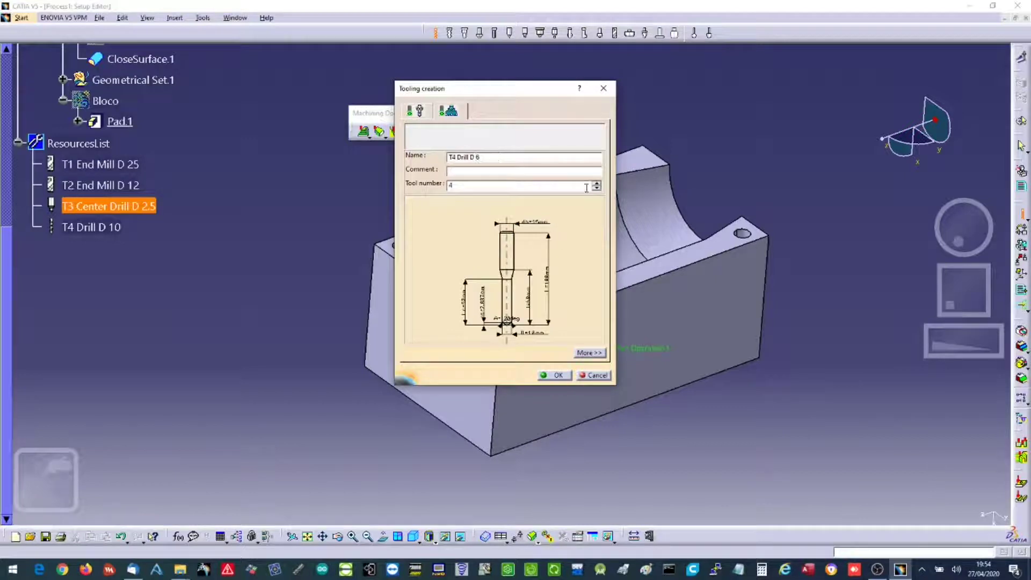
pyautogui.doubleClick(532, 334)
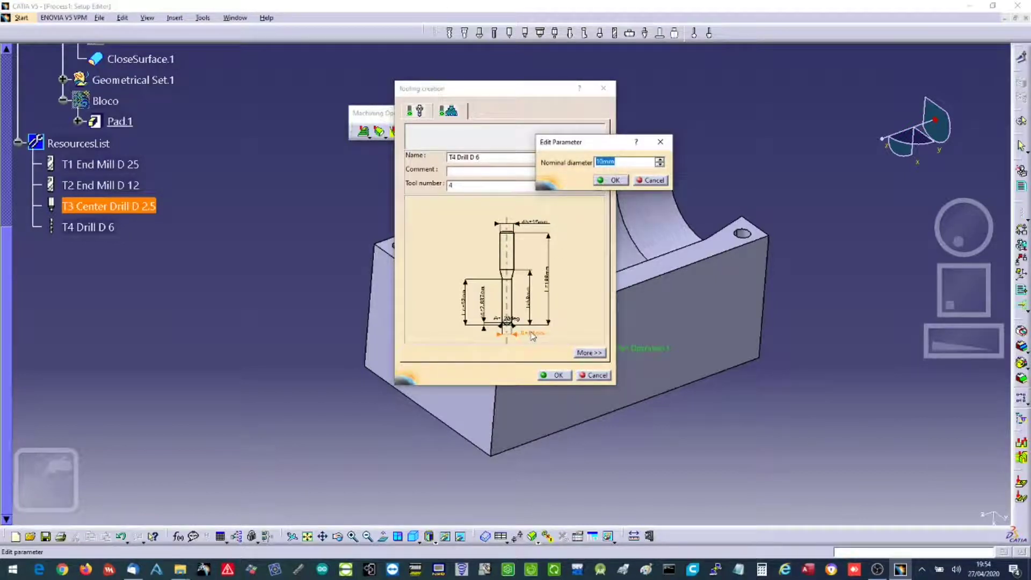
pyautogui.click(606, 183)
pyautogui.scroll(3, 237, 321)
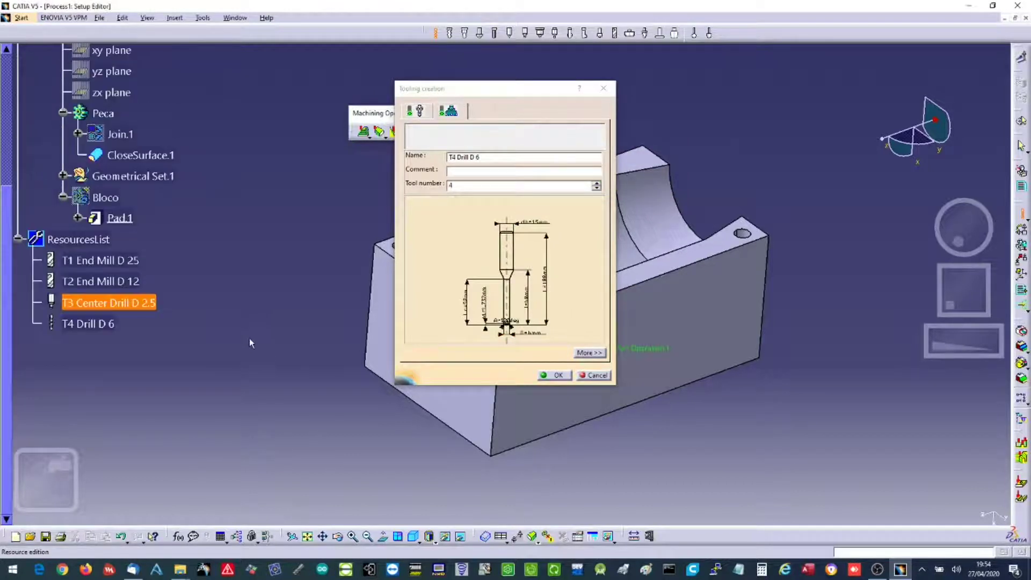
pyautogui.click(553, 376)
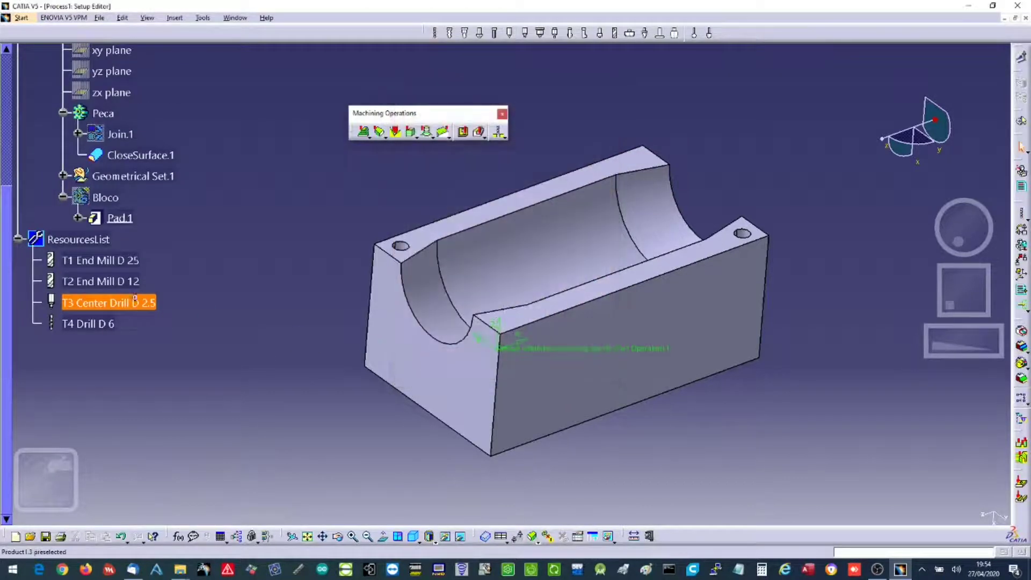
# Insert a Roughing operation into Manufacturing Program.1.
pyautogui.scroll(7, 215, 295)
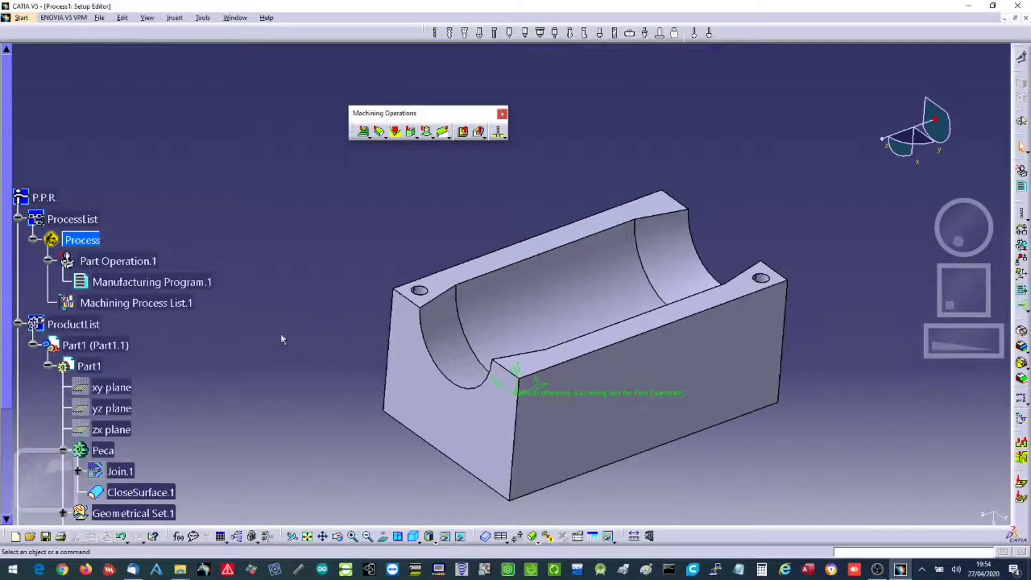
pyautogui.scroll(-1, 280, 333)
pyautogui.moveTo(388, 286); pyautogui.dragTo(356, 230, button='middle')
pyautogui.moveTo(461, 331); pyautogui.dragTo(492, 376, button='middle')
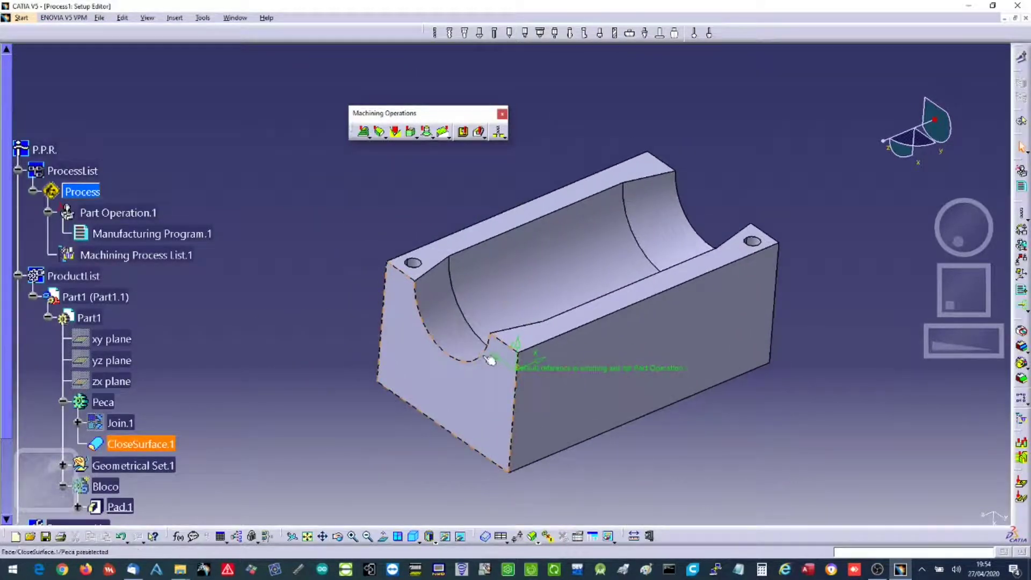
pyautogui.click(367, 134)
pyautogui.click(196, 234)
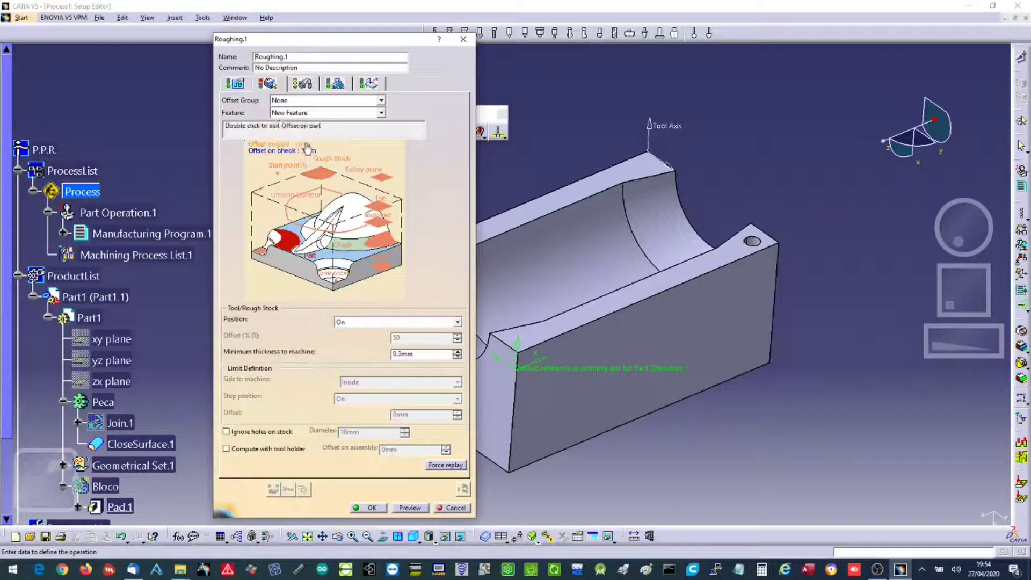
# Set the roughing operation's offset on part to 0.5 mm.
pyautogui.doubleClick(307, 150)
pyautogui.write('0.5')
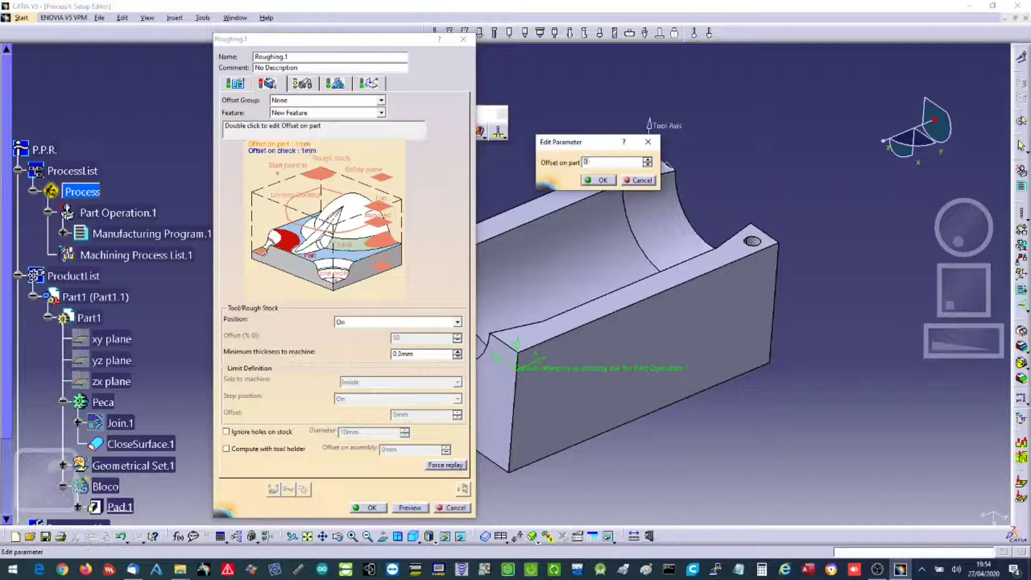
pyautogui.press('Return')
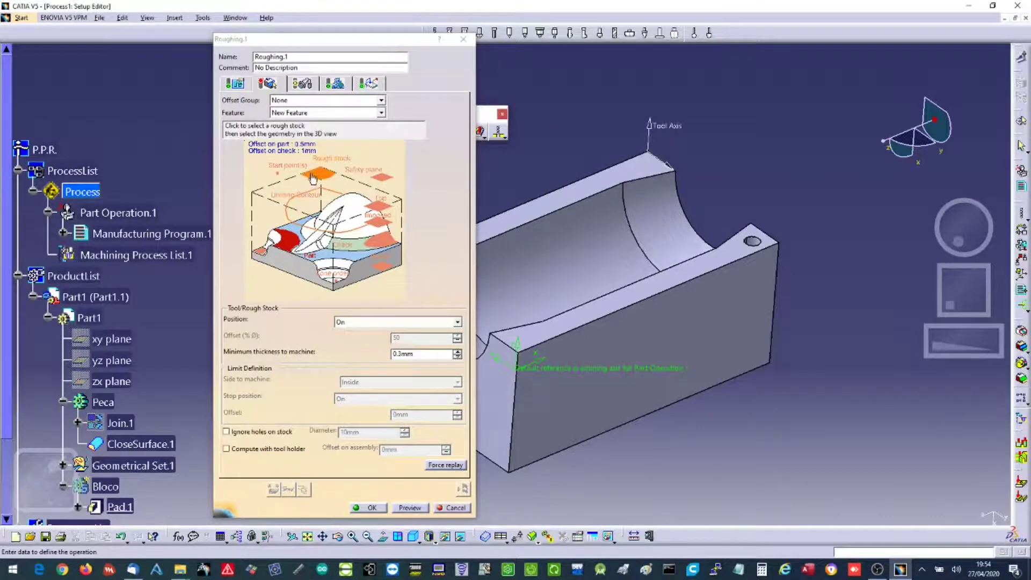
# Assign Bloco as the rough stock and Peca as the part of the roughing operation.
pyautogui.click(314, 180)
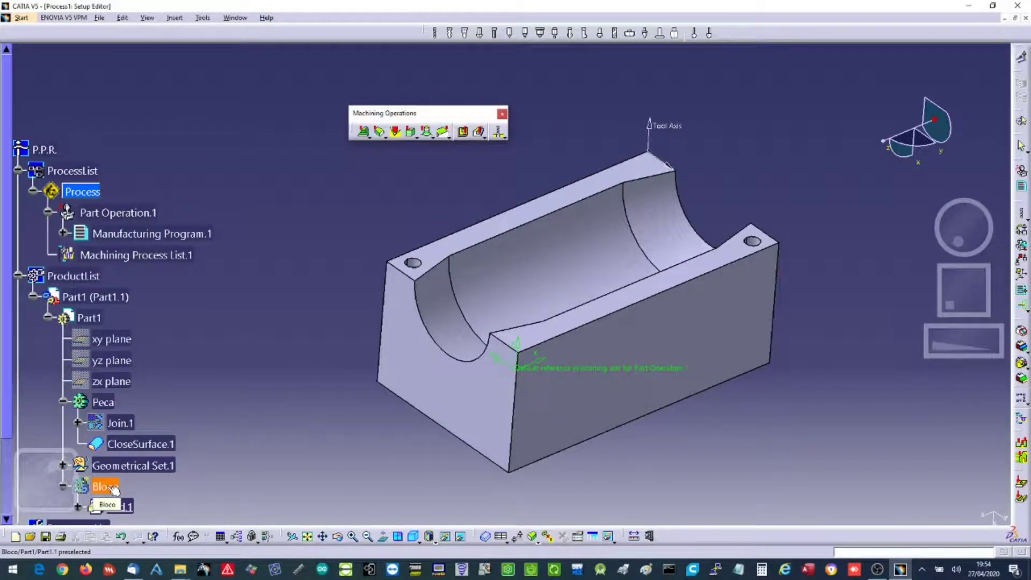
pyautogui.scroll(-5, 114, 489)
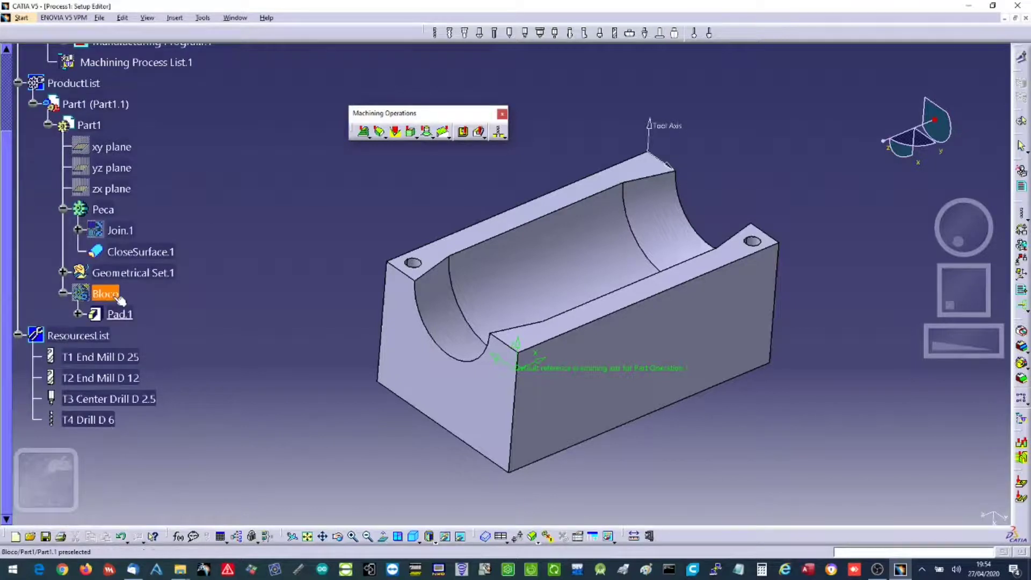
pyautogui.click(120, 300)
pyautogui.click(287, 245)
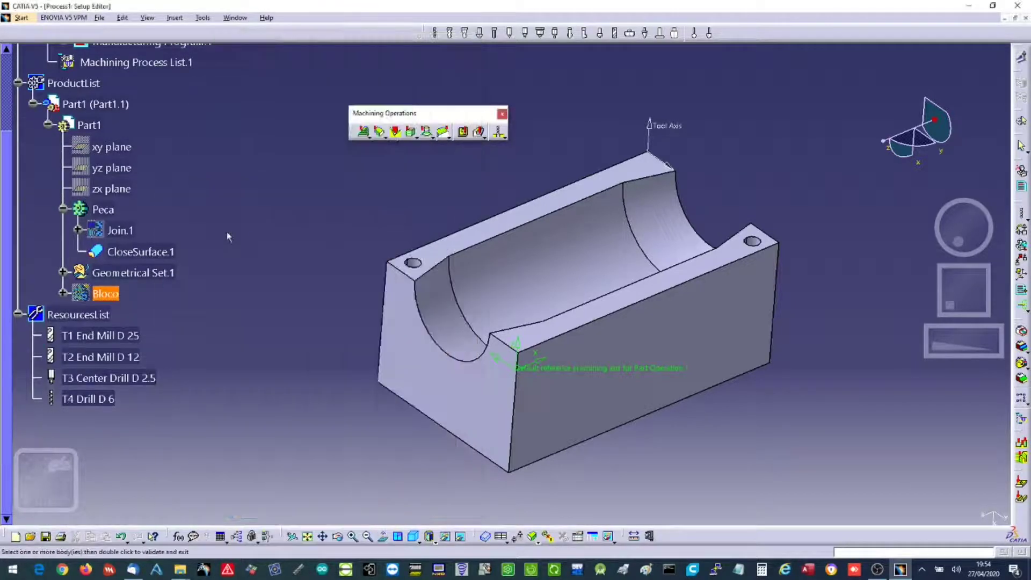
pyautogui.click(111, 214)
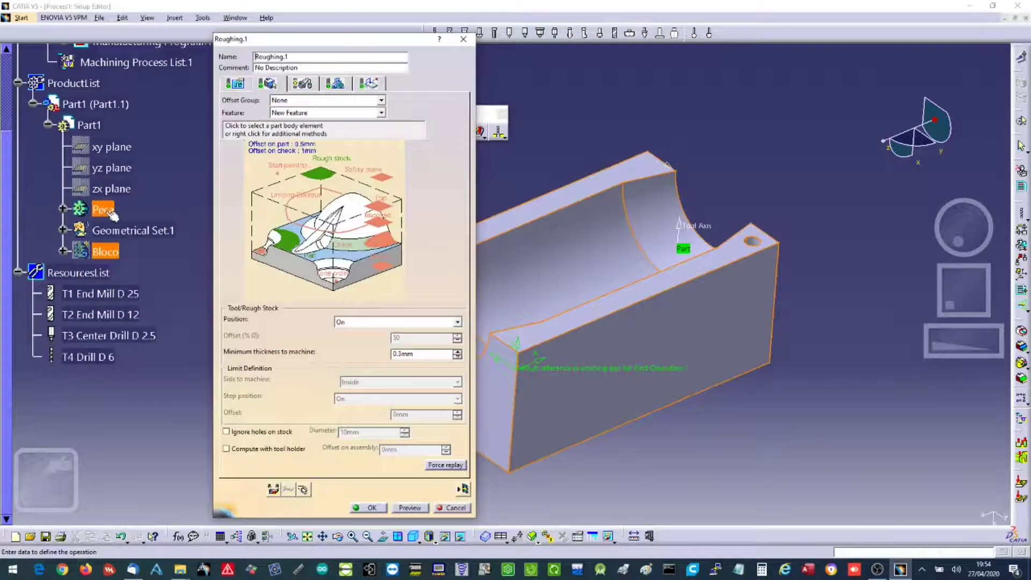
# Define the roughing stepover by stepover ratio with a tool diameter ratio of 75, and set the maximum cut depth to 3 mm.
pyautogui.click(236, 86)
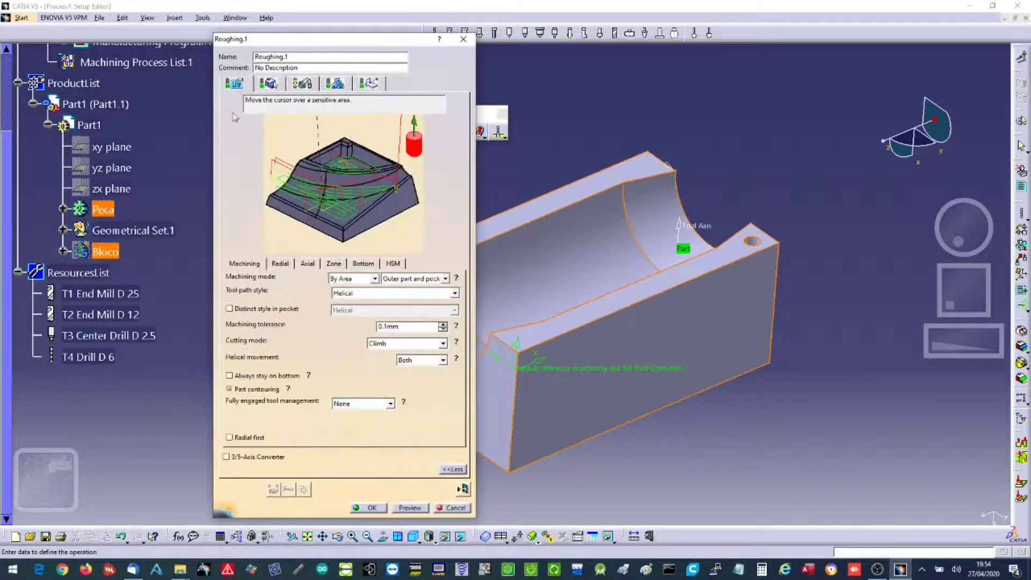
pyautogui.click(280, 264)
pyautogui.click(395, 279)
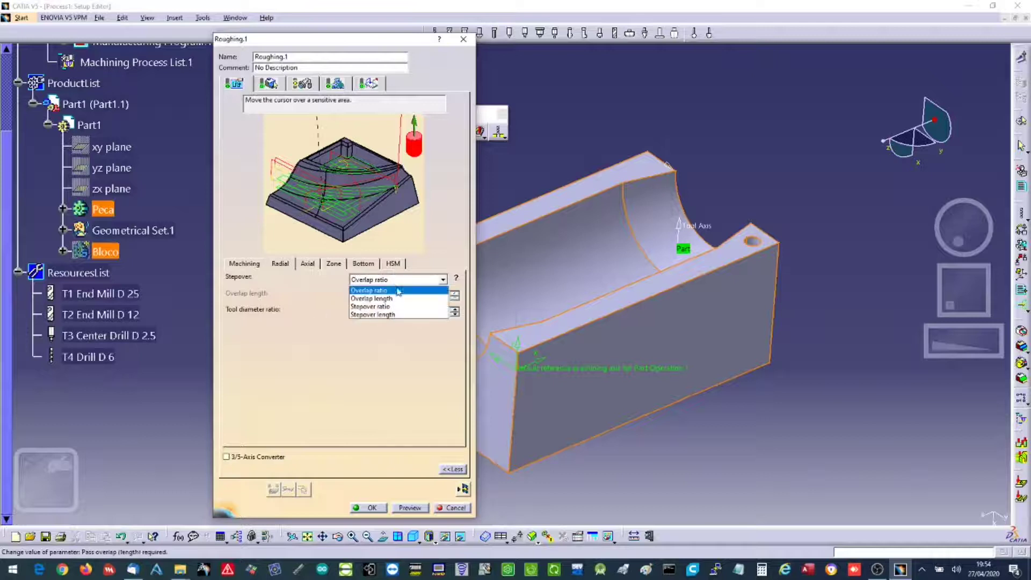
pyautogui.click(391, 308)
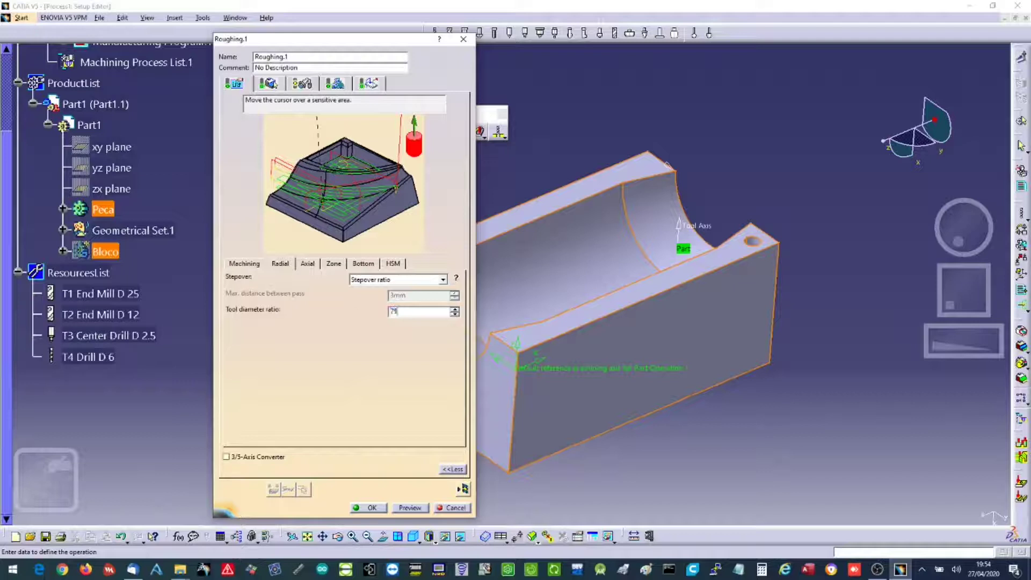
pyautogui.click(307, 263)
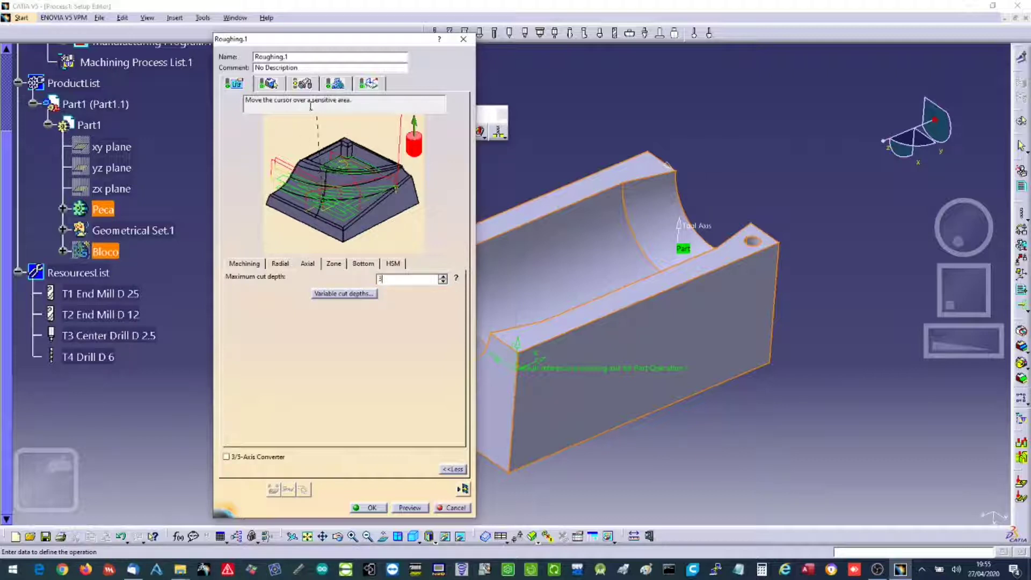
# Assign the existing T1 End Mill D 25 as the roughing operation's tool.
pyautogui.click(302, 84)
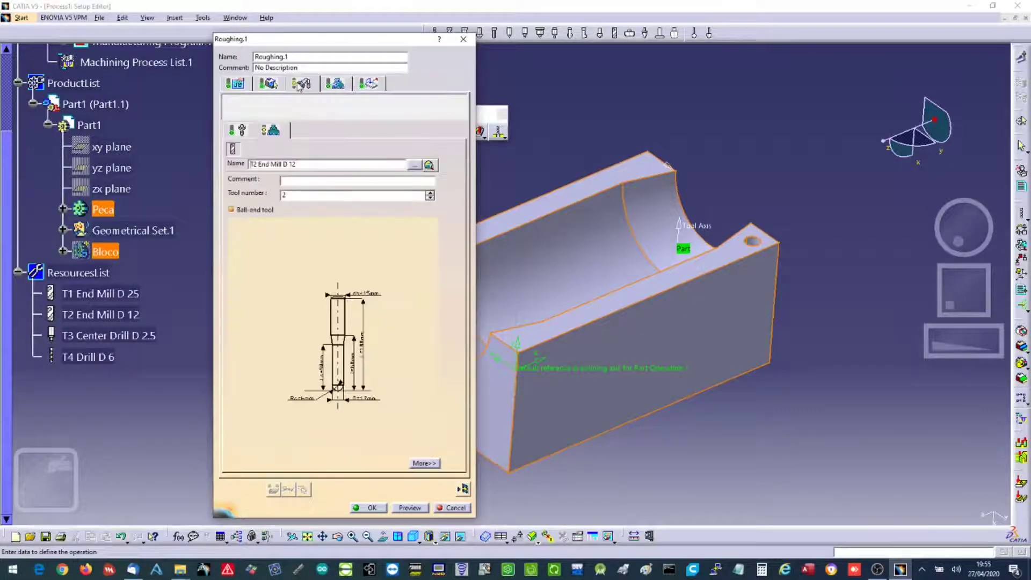
pyautogui.click(413, 166)
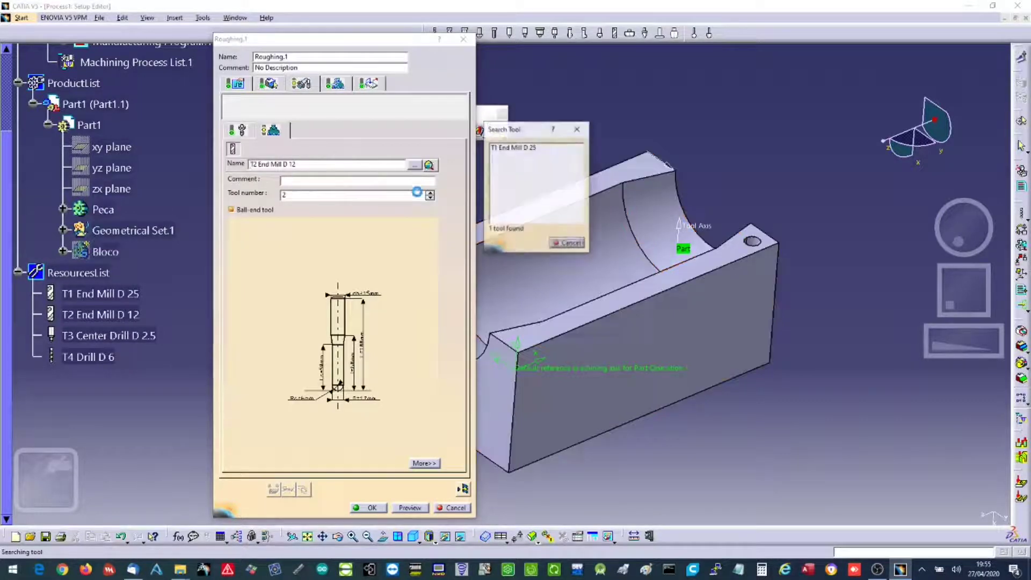
pyautogui.doubleClick(533, 152)
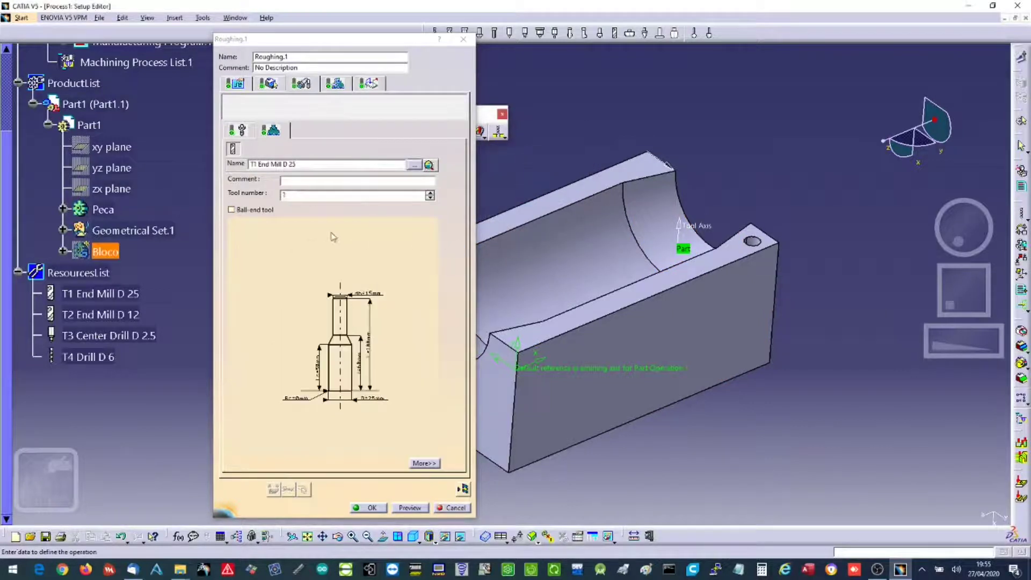
# Turn off automatic feedrate computation for the roughing and set the approach feedrate to 500 mm_mn and the machining feedrate to 1450 mm_mn.
pyautogui.click(334, 84)
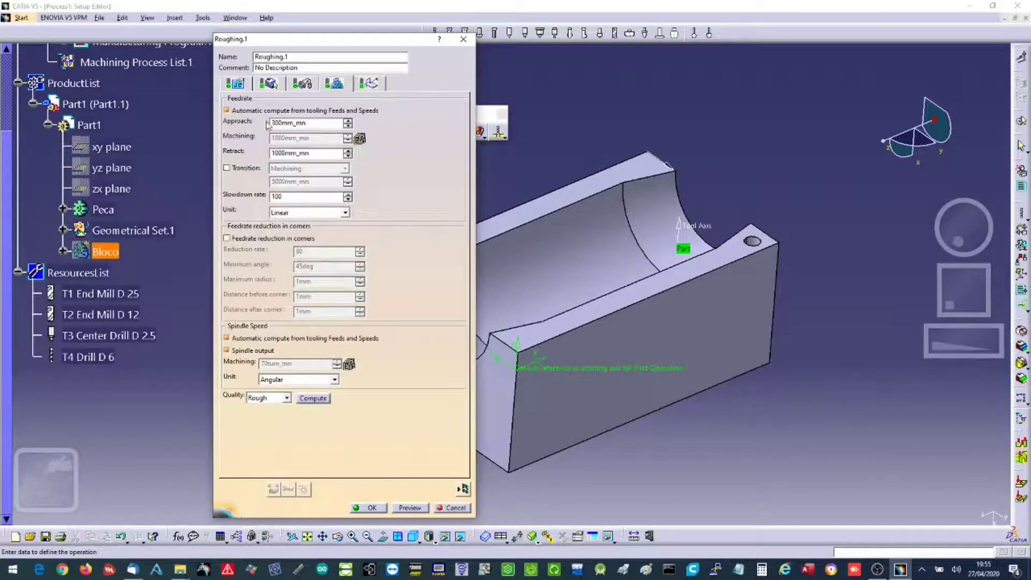
pyautogui.doubleClick(290, 123)
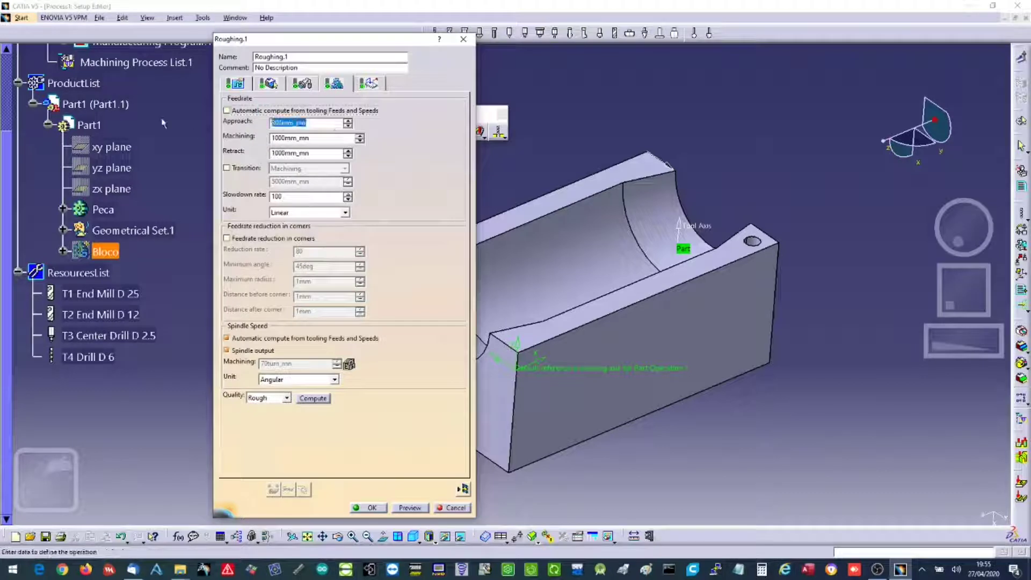
pyautogui.write('500')
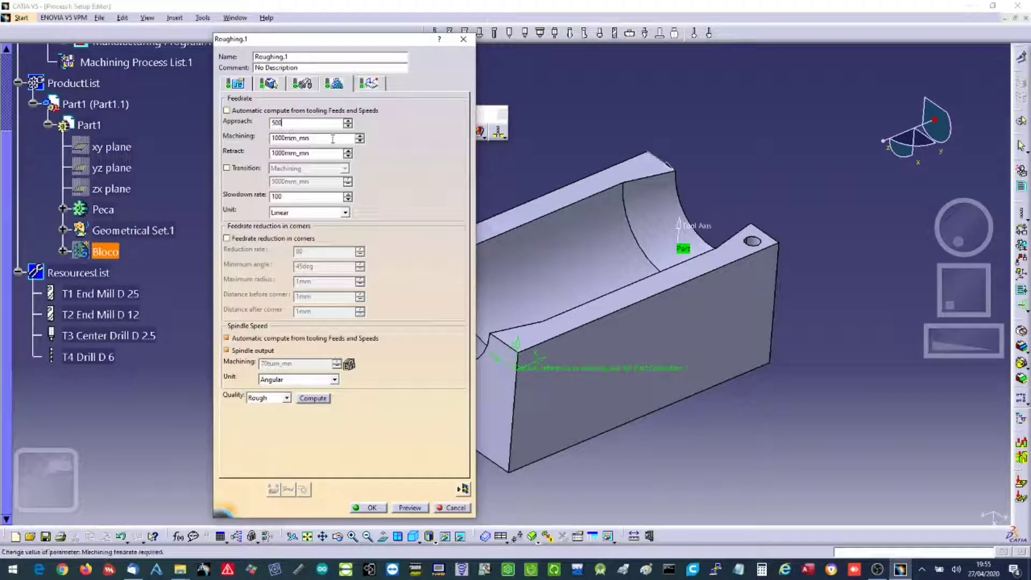
pyautogui.click(305, 138)
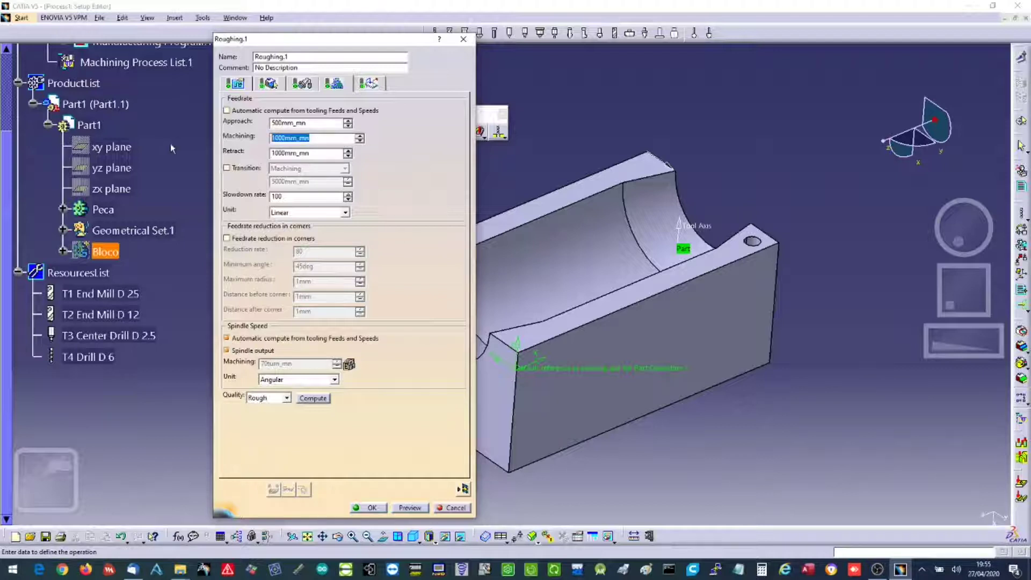
pyautogui.write('150')
pyautogui.press('Return')
# Turn off automatic spindle speed computation for the roughing and set the machining spindle speed to 2200 turn_mn.
pyautogui.click(273, 340)
pyautogui.doubleClick(315, 365)
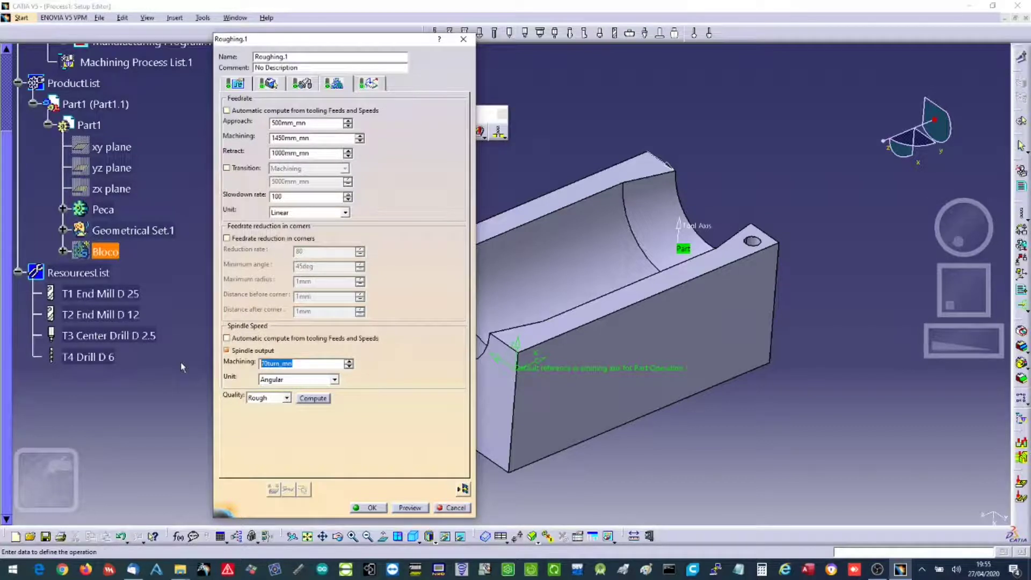
pyautogui.write('220')
pyautogui.write('0')
# Compute the roughing tool path, play its material-removal video simulation, and accept the operation.
pyautogui.click(463, 491)
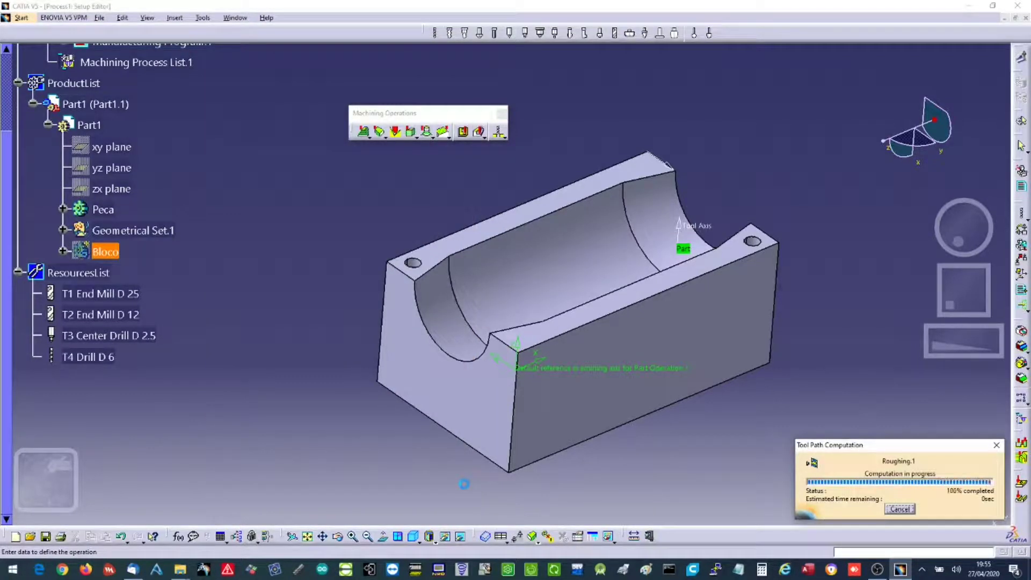
pyautogui.moveTo(538, 410); pyautogui.dragTo(520, 385, button='middle')
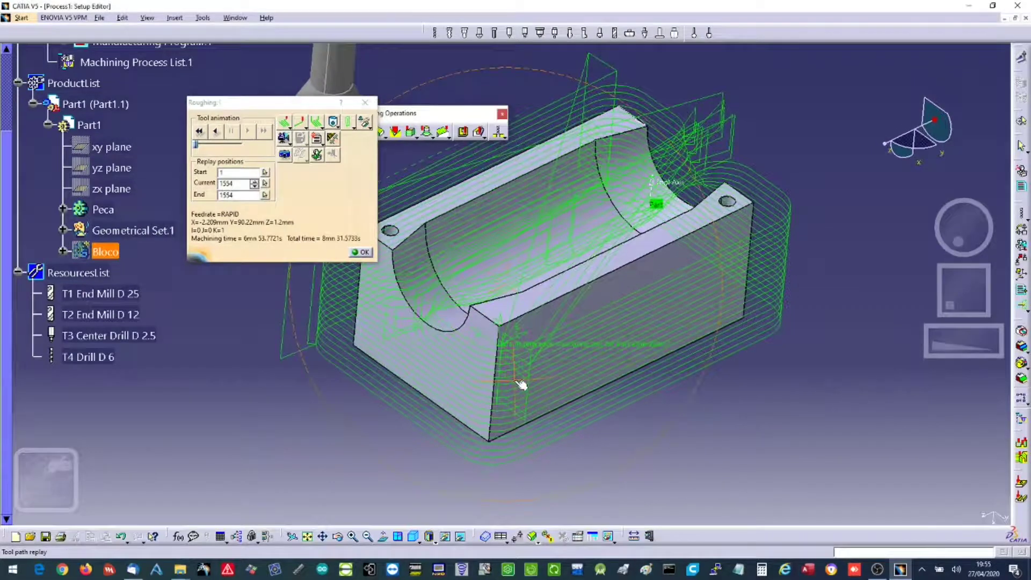
pyautogui.click(285, 138)
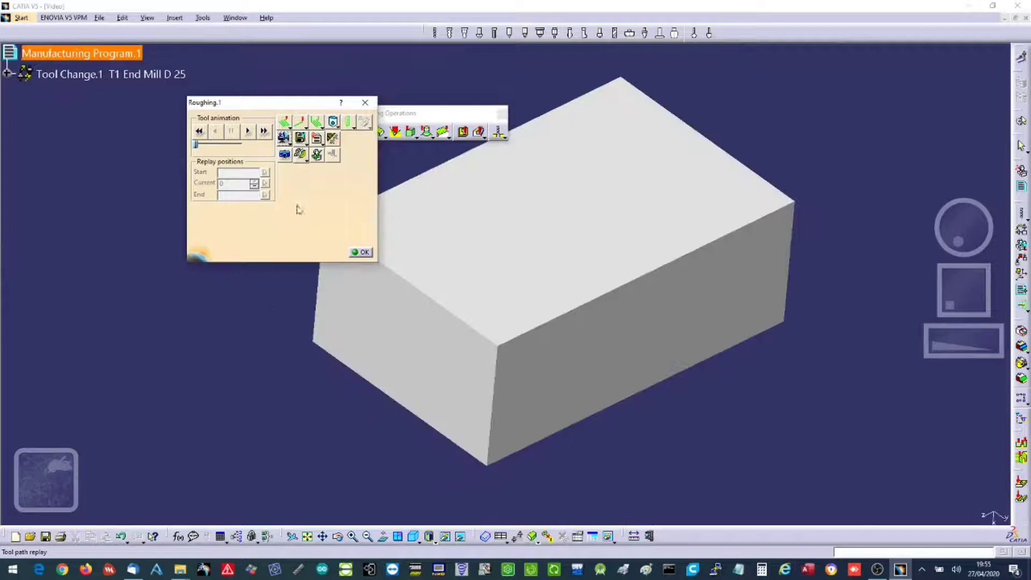
pyautogui.click(249, 131)
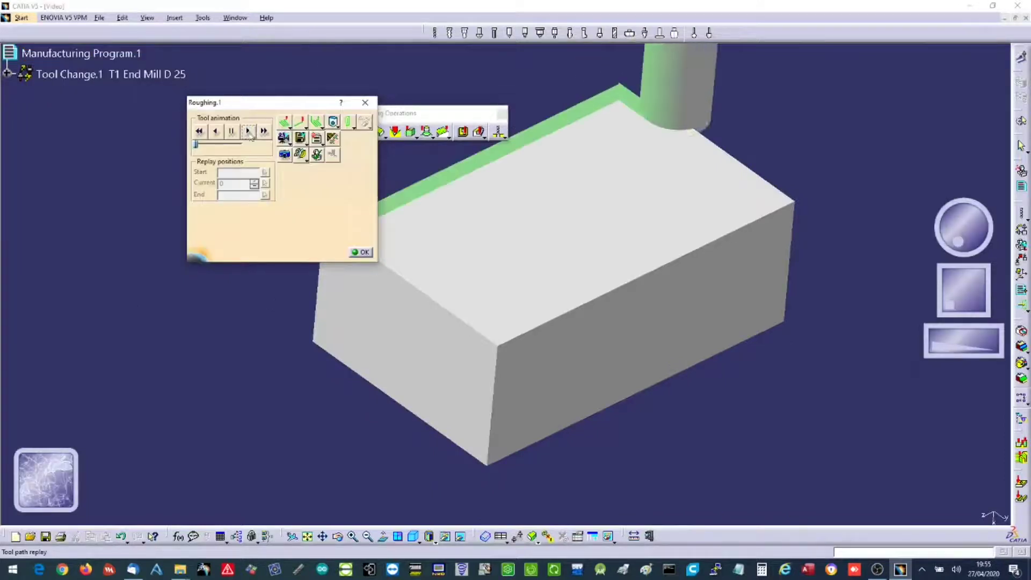
pyautogui.moveTo(265, 104); pyautogui.dragTo(158, 174)
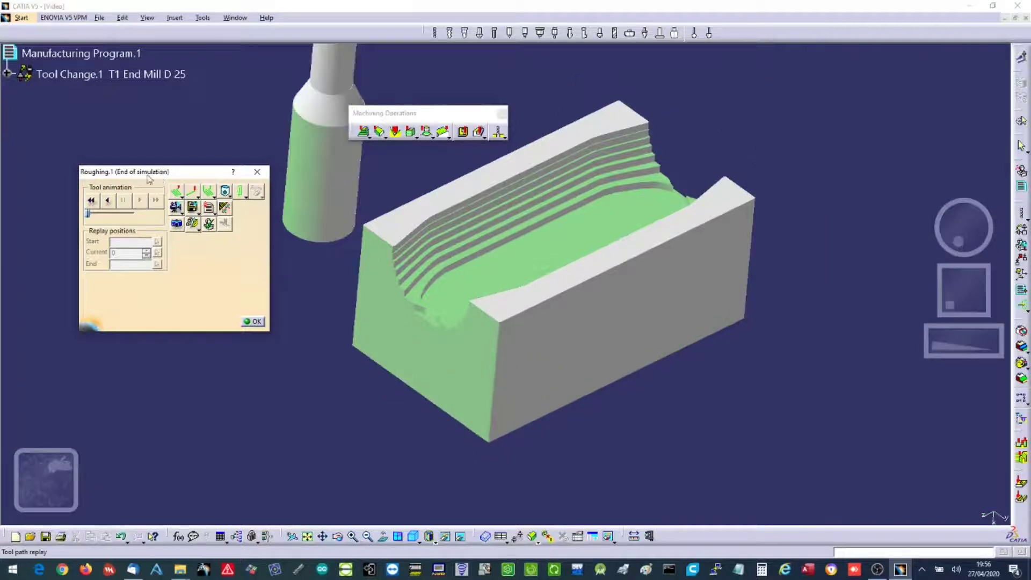
pyautogui.click(246, 324)
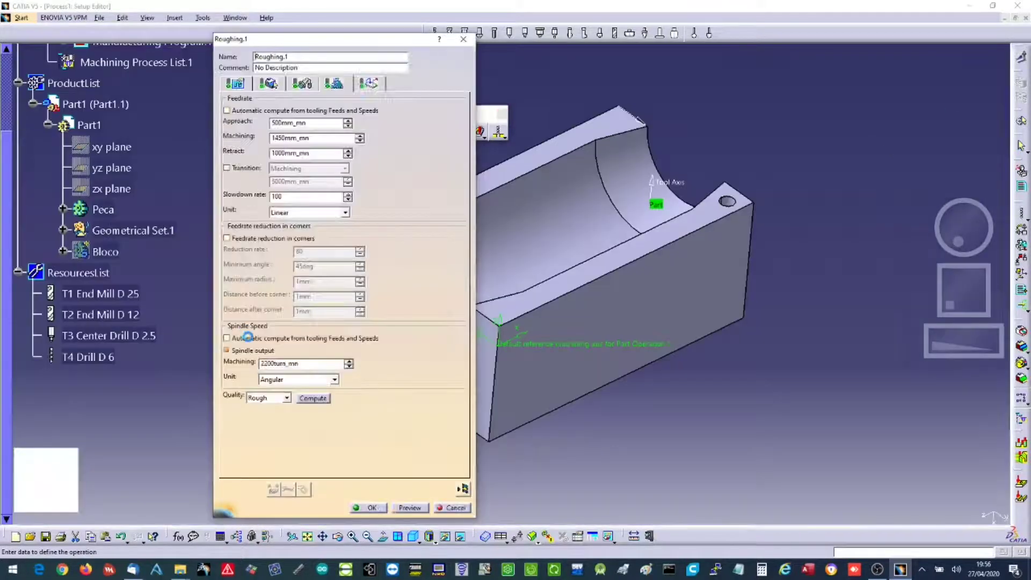
pyautogui.click(370, 507)
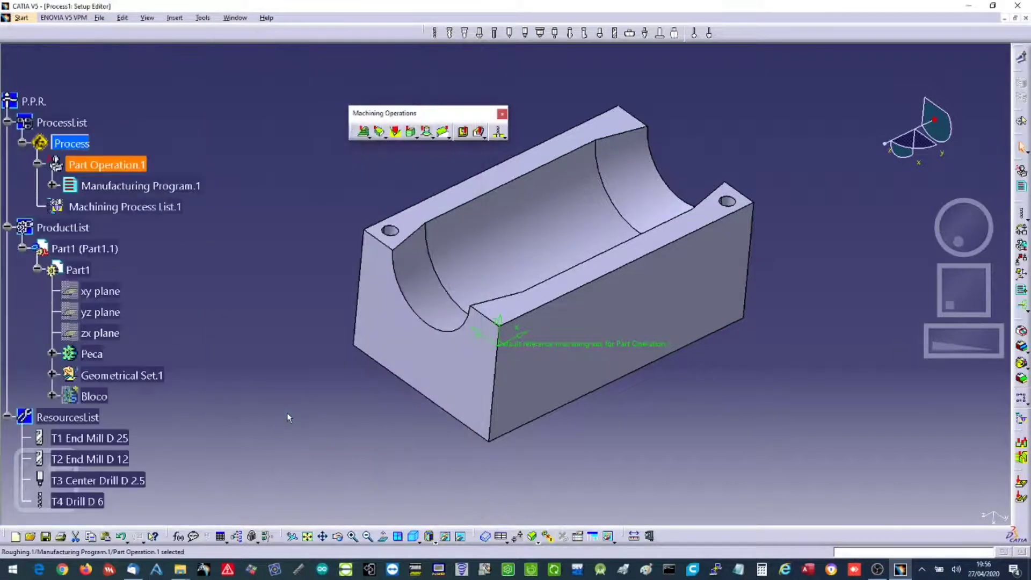
# Expand Manufacturing Program.1 and its tool change, and insert a Spiral milling operation after Roughing.1.
pyautogui.click(52, 186)
pyautogui.click(79, 207)
pyautogui.scroll(-3, 208, 295)
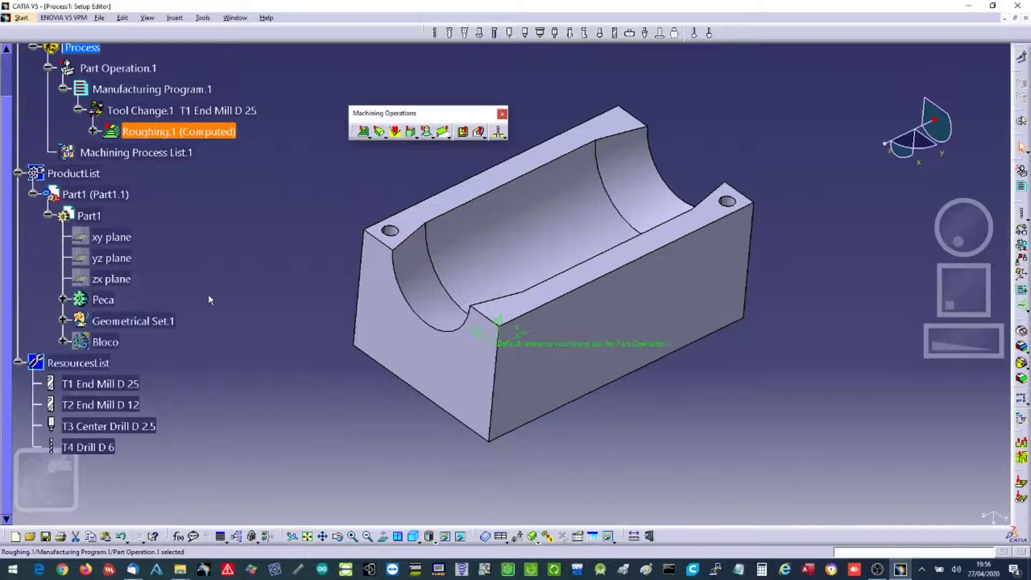
pyautogui.click(444, 133)
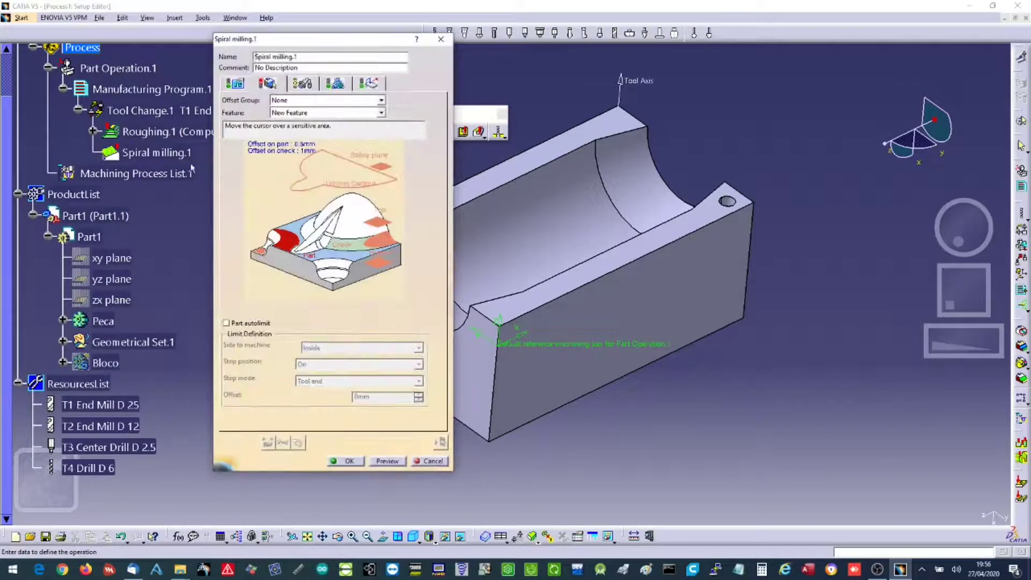
# Set the spiral milling's offset on part to 0 mm and assign Peca as its part.
pyautogui.doubleClick(302, 150)
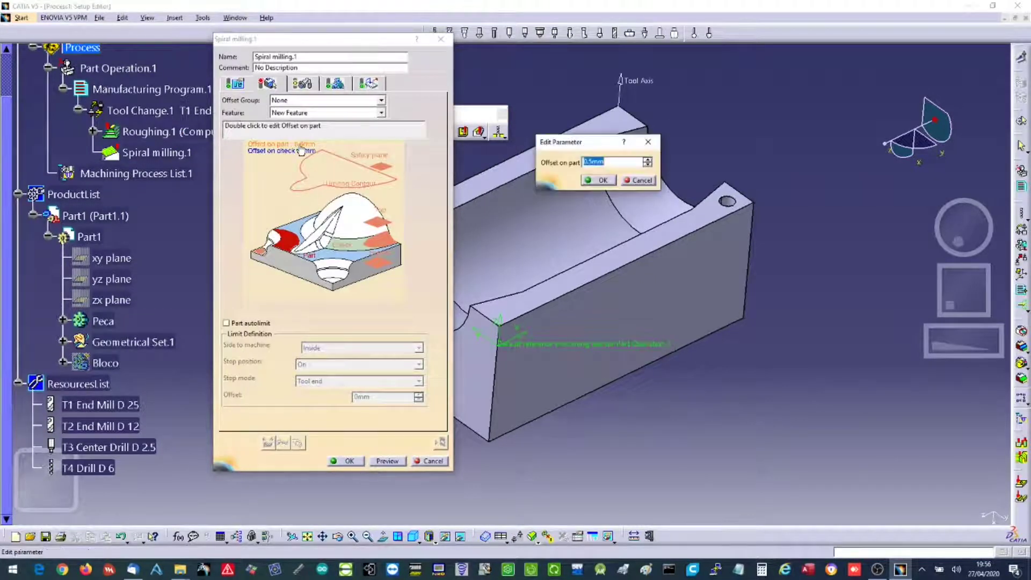
pyautogui.write('0')
pyautogui.press('Return')
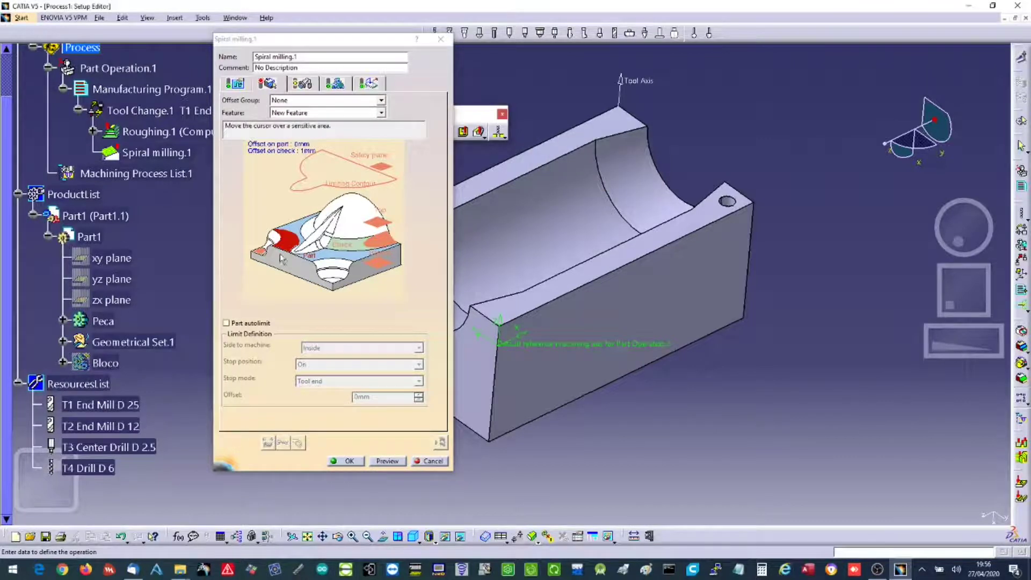
pyautogui.click(283, 245)
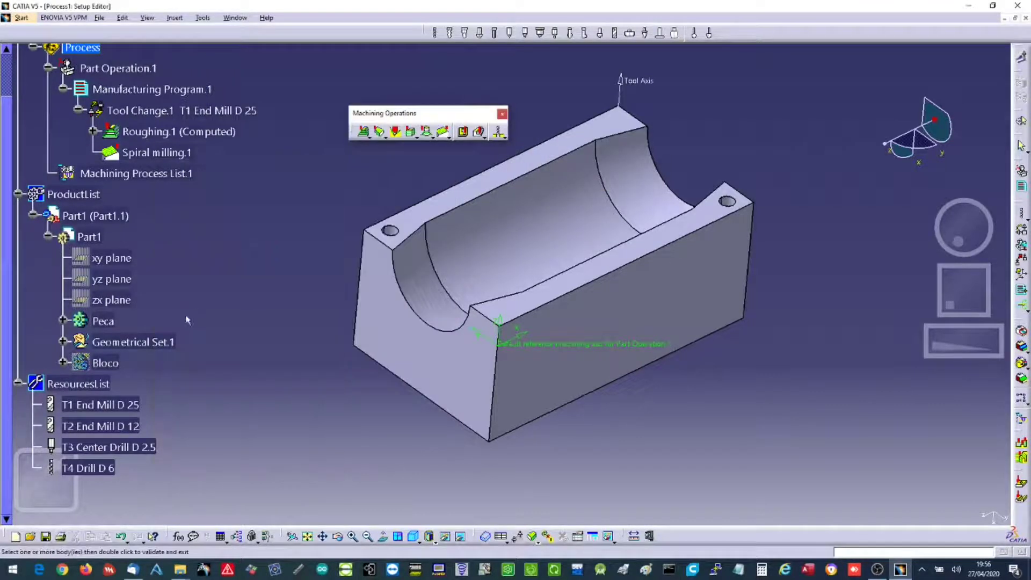
pyautogui.click(107, 321)
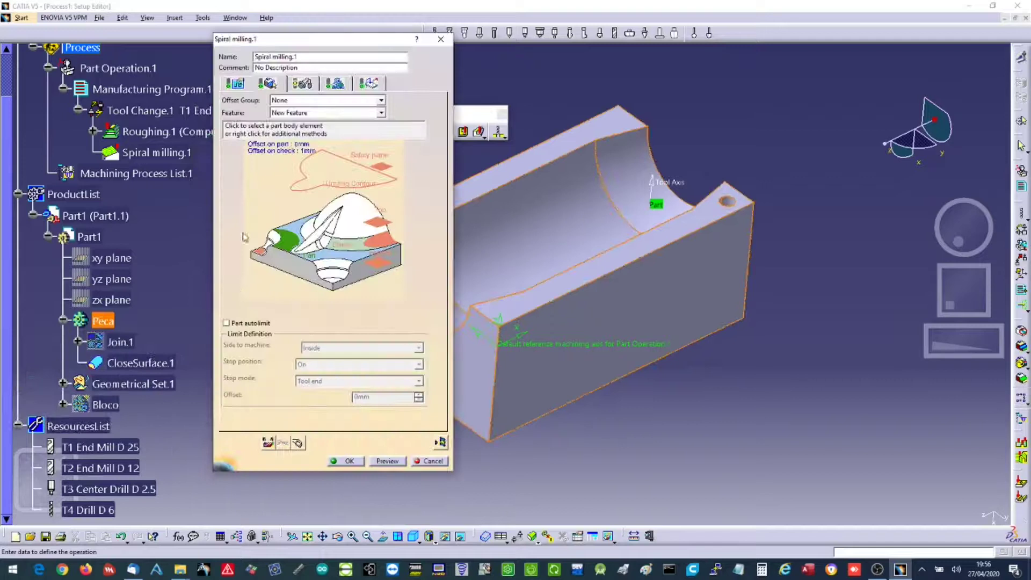
# Set the spiral milling's maximum distance between passes to 12.5 mm, and review its tool and feedrates.
pyautogui.click(235, 83)
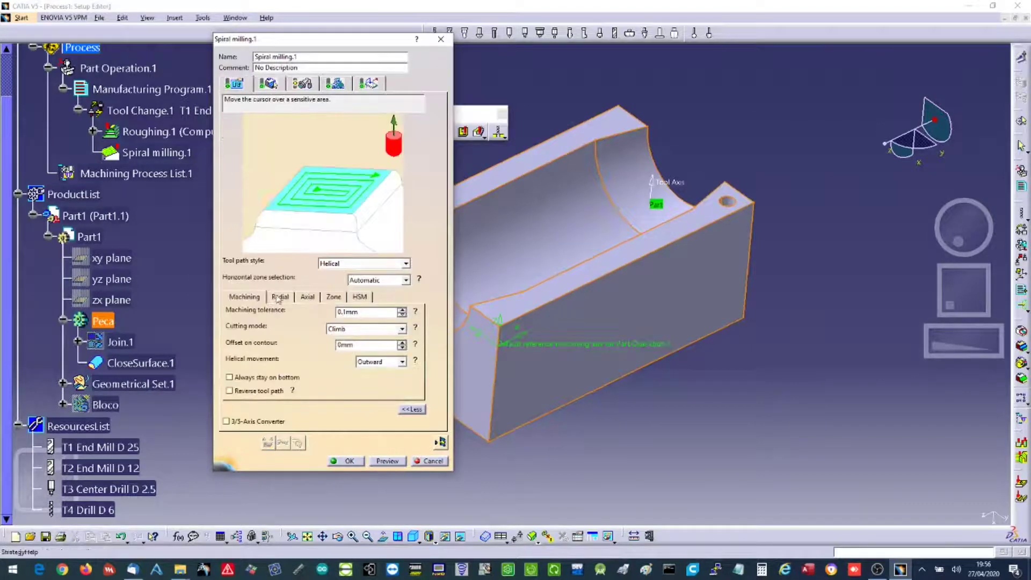
pyautogui.click(278, 297)
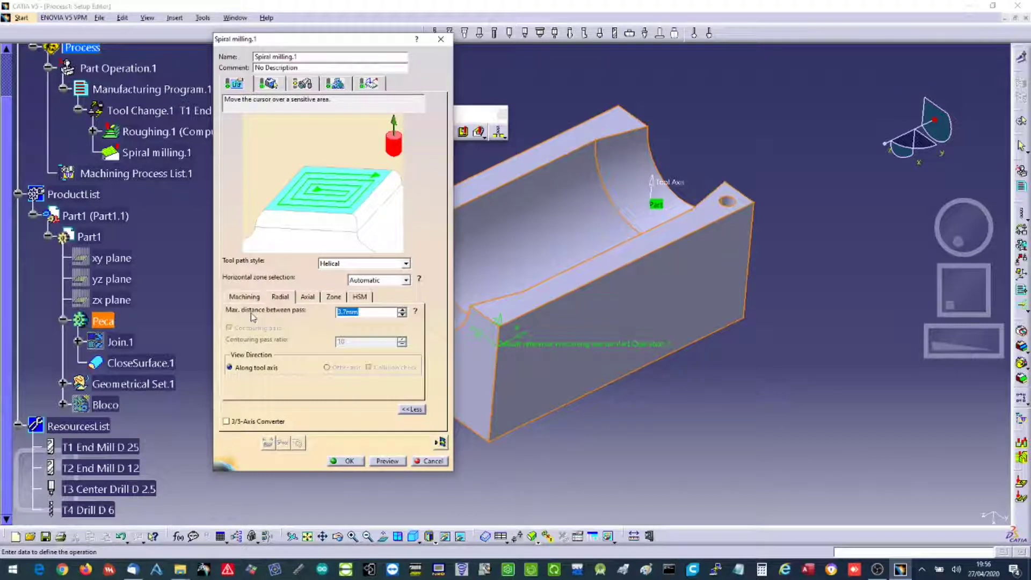
pyautogui.write('12.5')
pyautogui.click(301, 84)
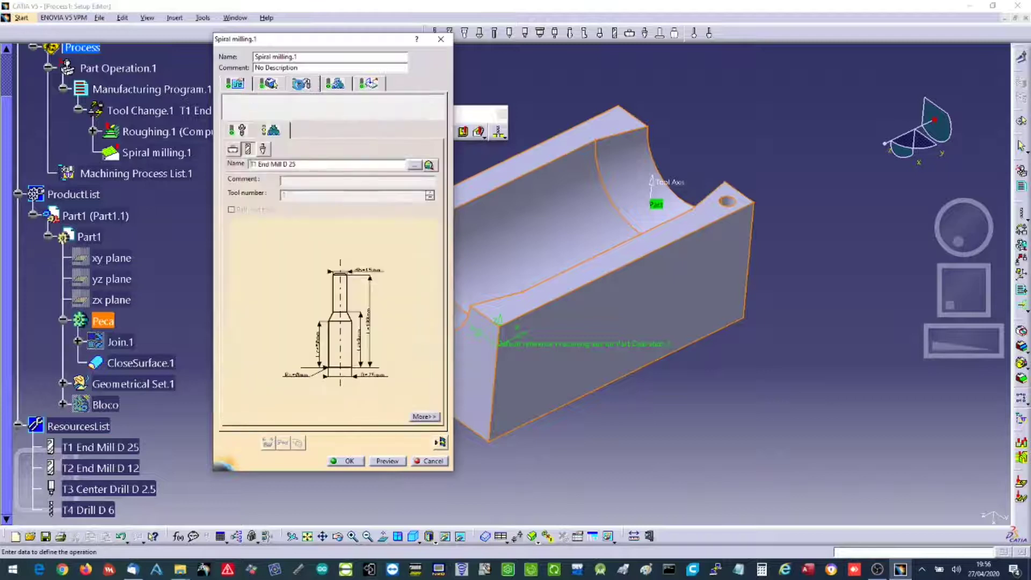
pyautogui.click(336, 85)
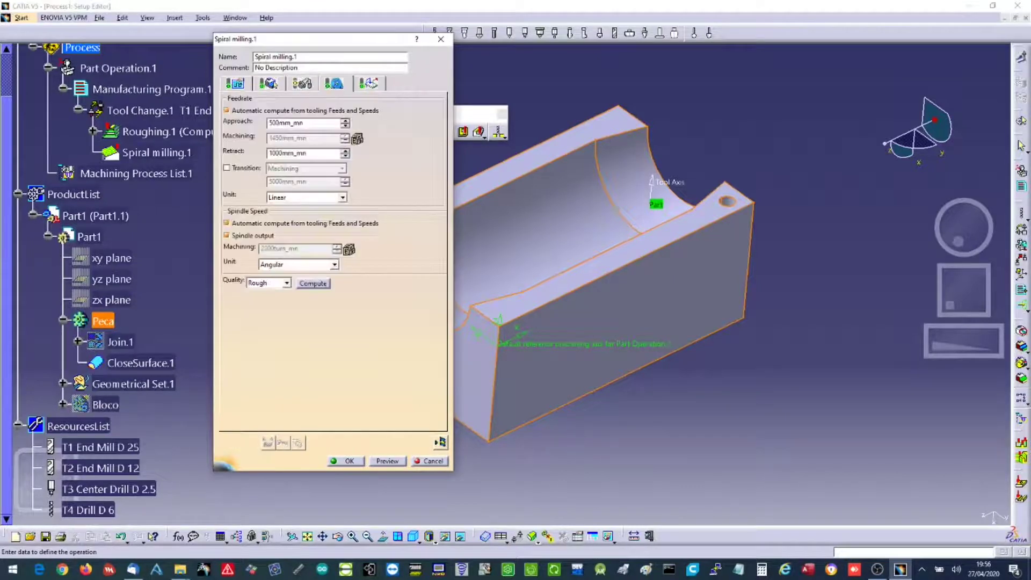
# Compute the spiral milling tool path, play its material-removal video simulation, and accept the operation.
pyautogui.click(440, 442)
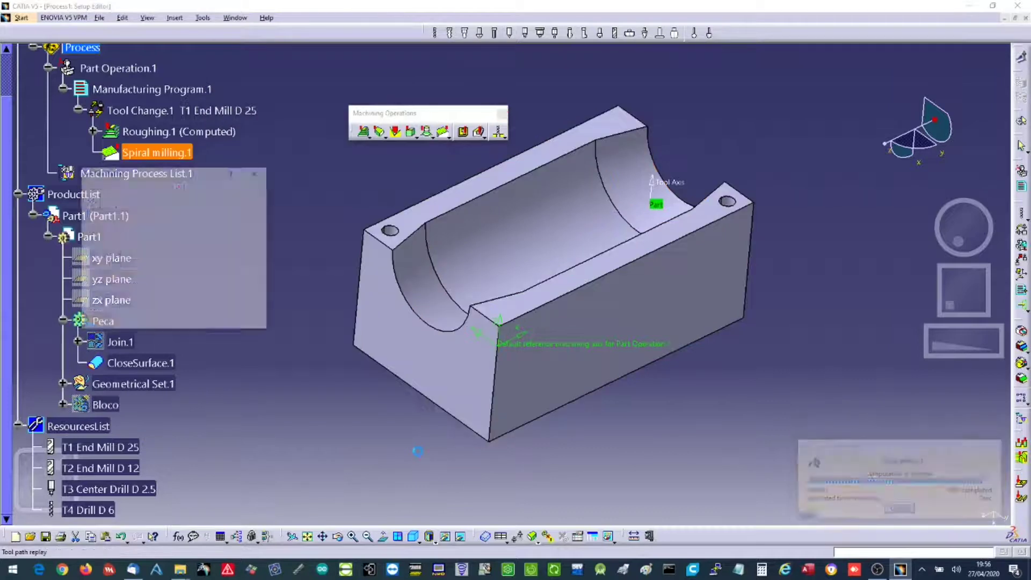
pyautogui.click(176, 208)
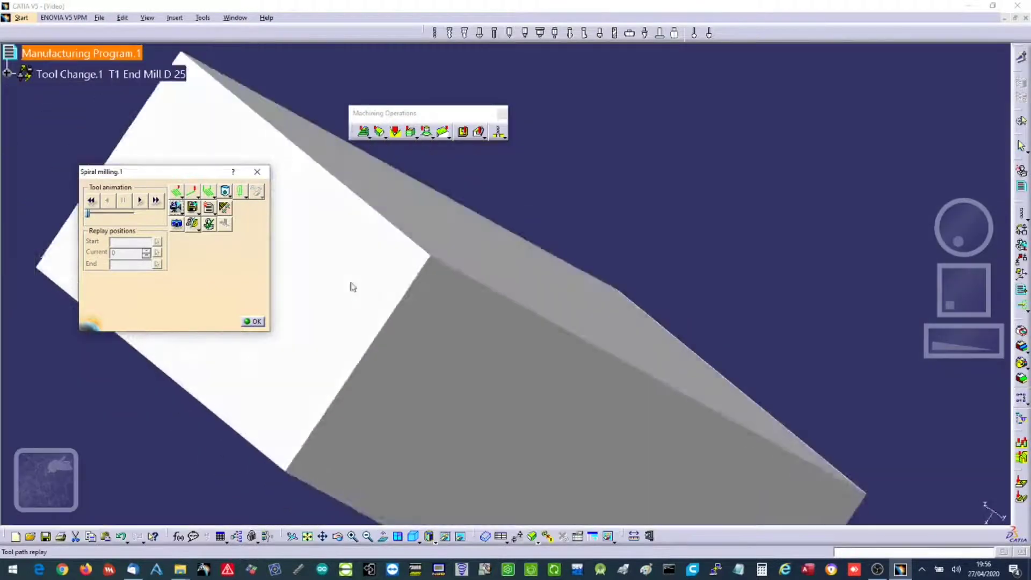
pyautogui.moveTo(353, 288); pyautogui.dragTo(318, 236, button='middle')
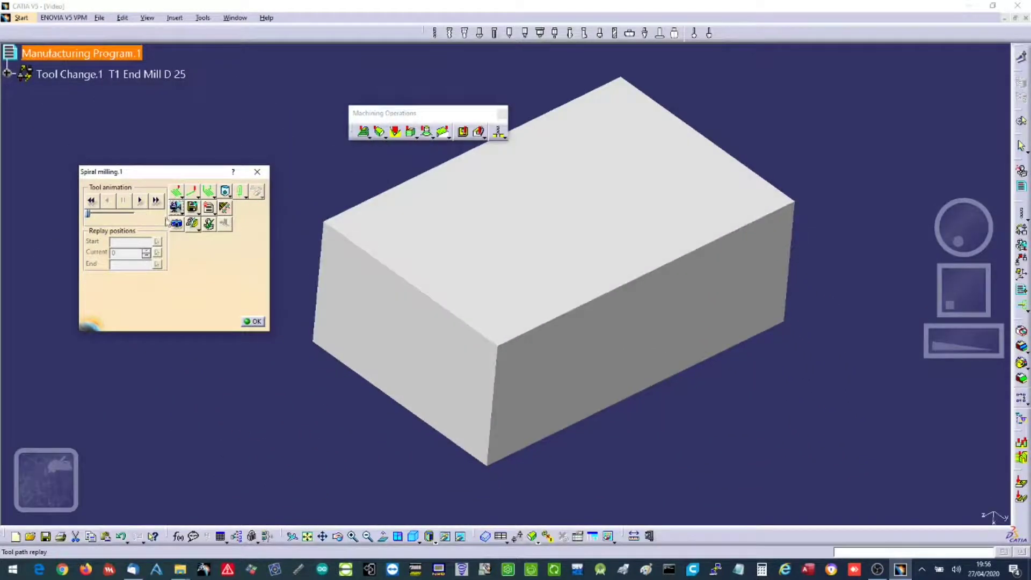
pyautogui.click(142, 201)
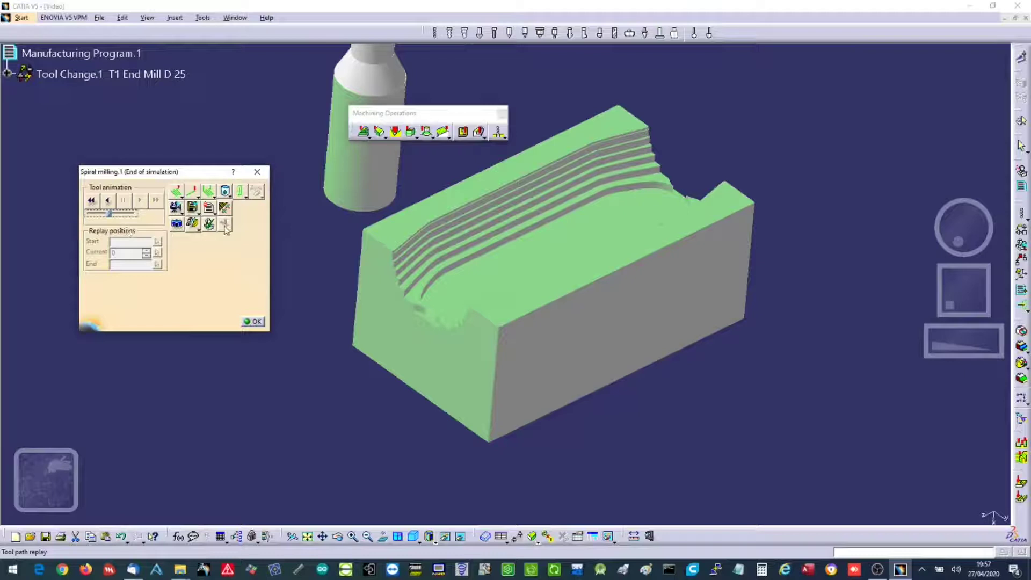
pyautogui.click(255, 322)
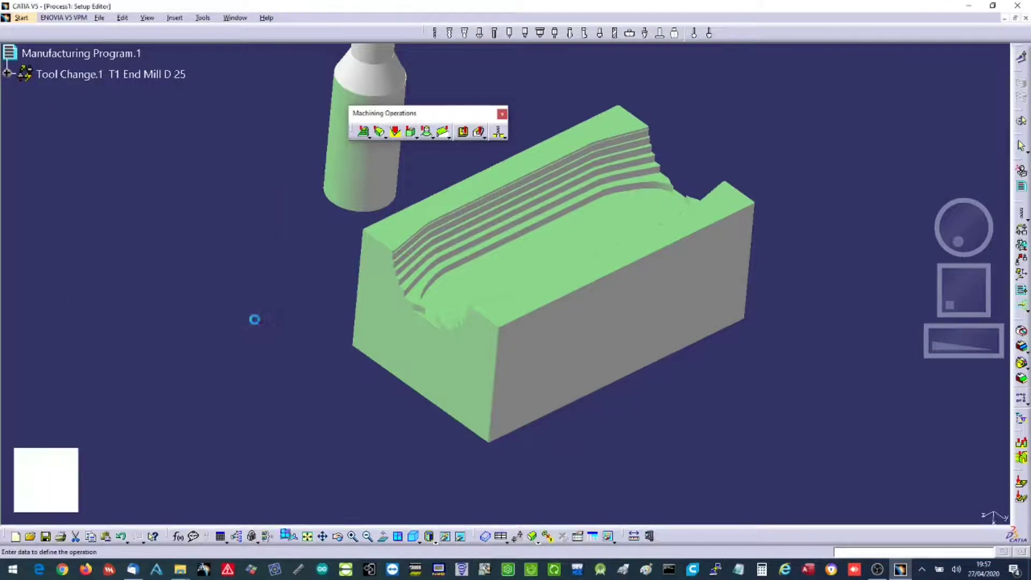
pyautogui.click(347, 461)
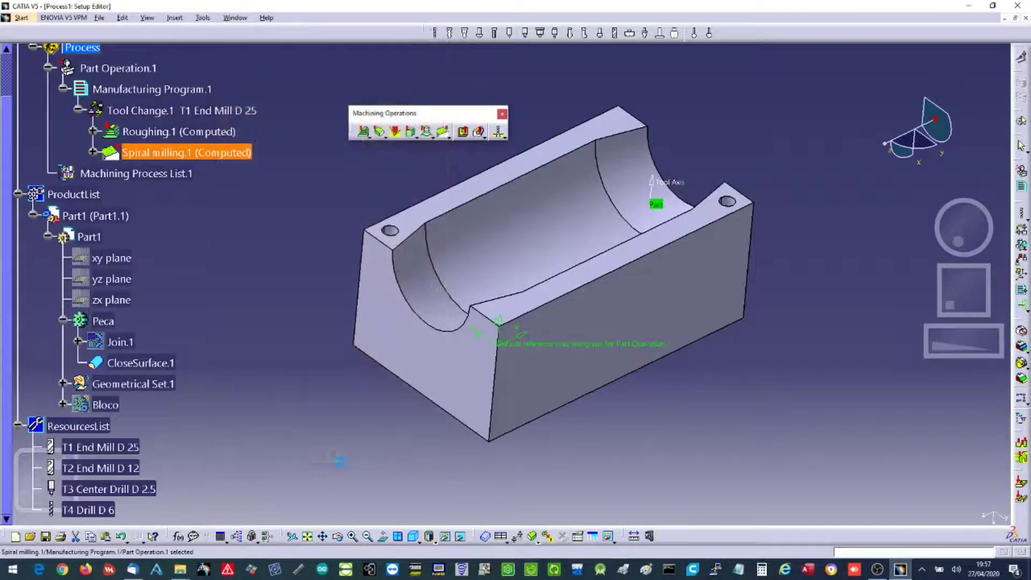
# Insert a ZLevel operation after Spiral milling.1, assign Peca as its part, and accept it.
pyautogui.click(411, 133)
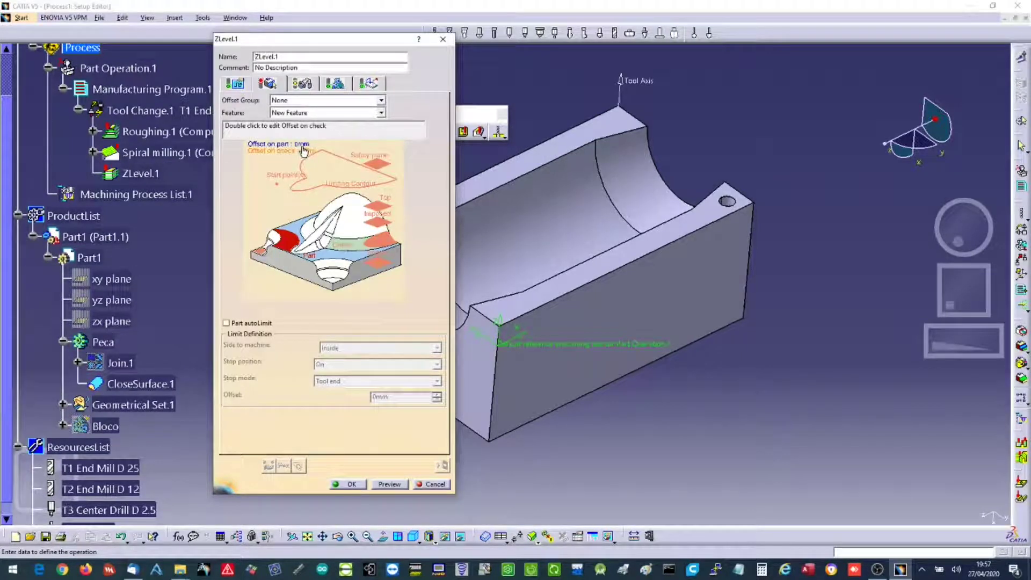
pyautogui.click(291, 243)
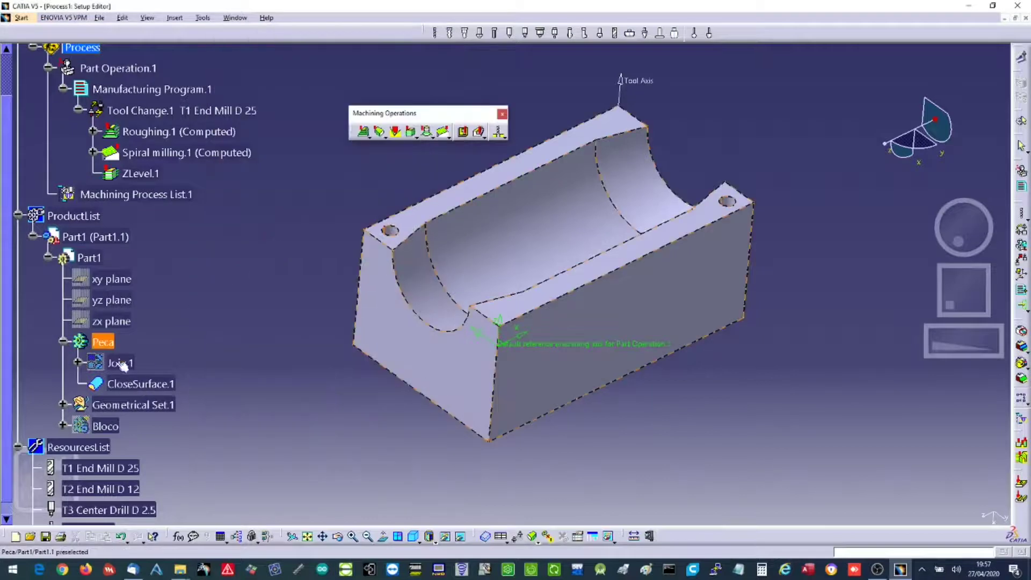
pyautogui.click(103, 342)
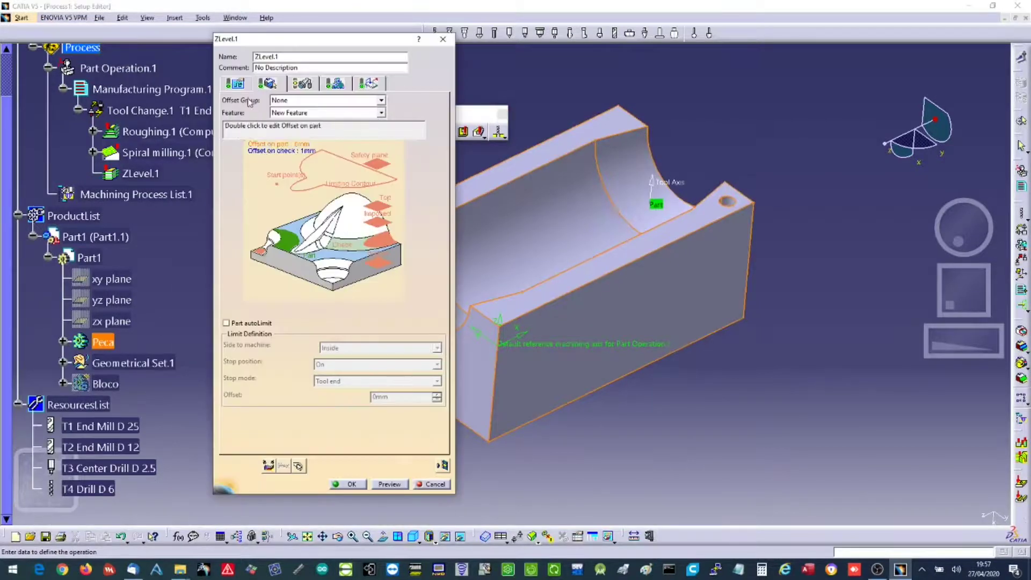
pyautogui.click(284, 263)
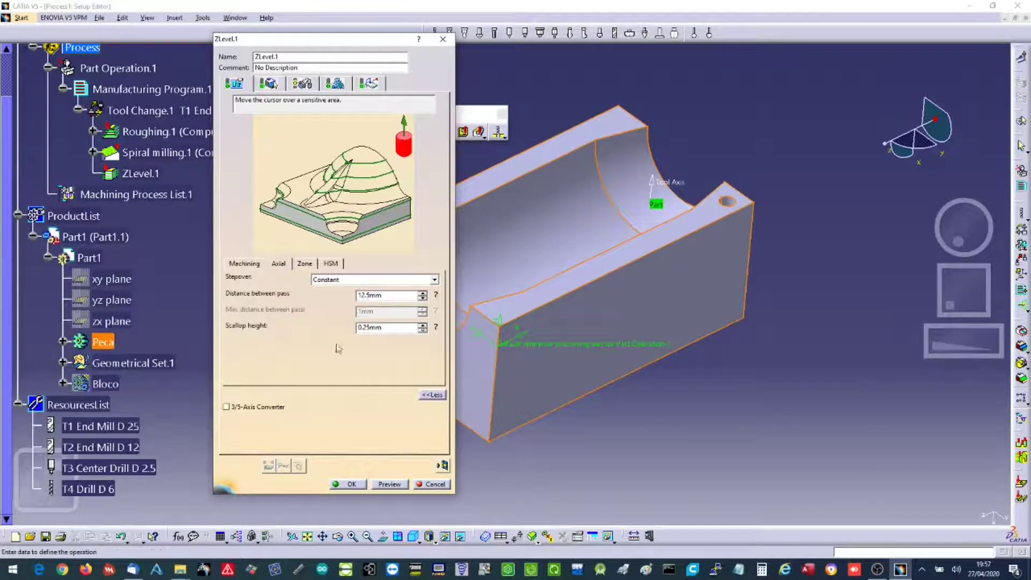
pyautogui.click(348, 484)
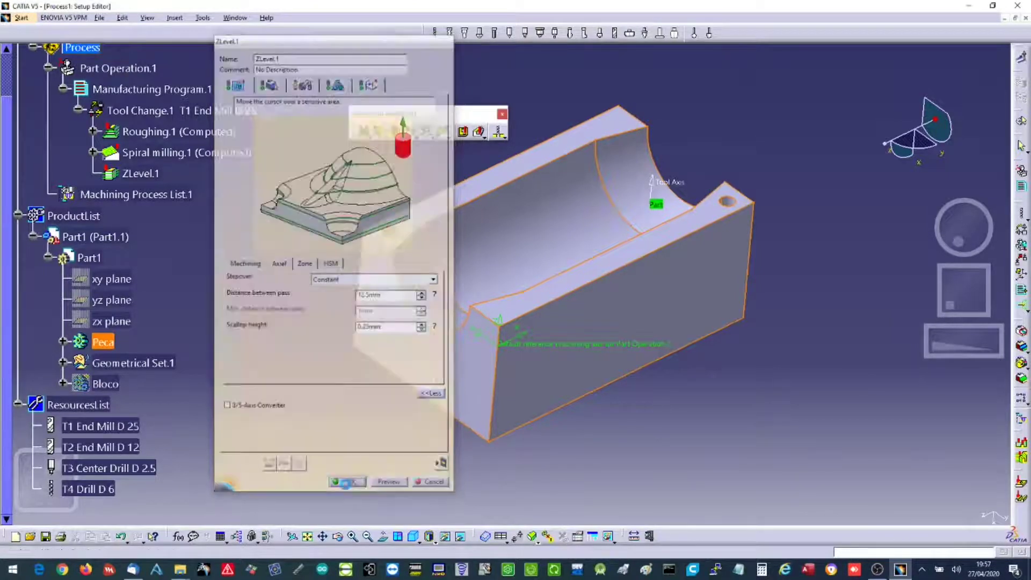
# Measure the distance between the block's top face and the bottom edge of its long side.
pyautogui.click(635, 536)
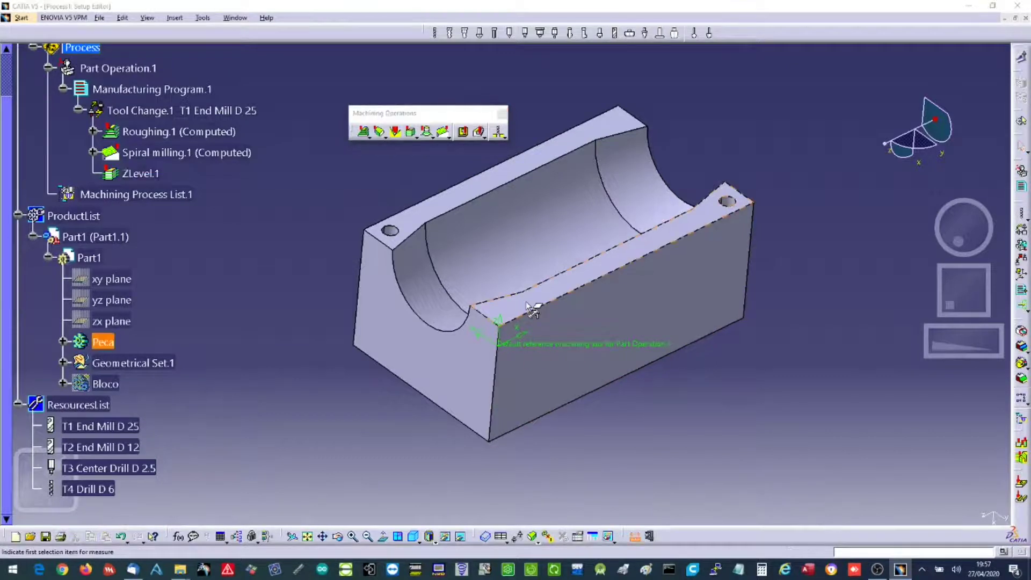
pyautogui.click(547, 412)
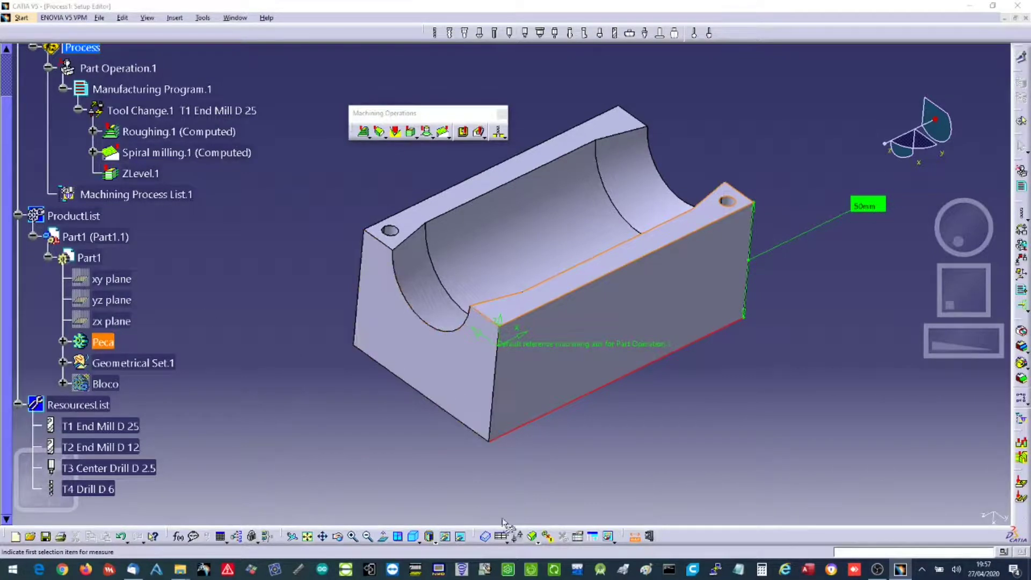
pyautogui.click(635, 536)
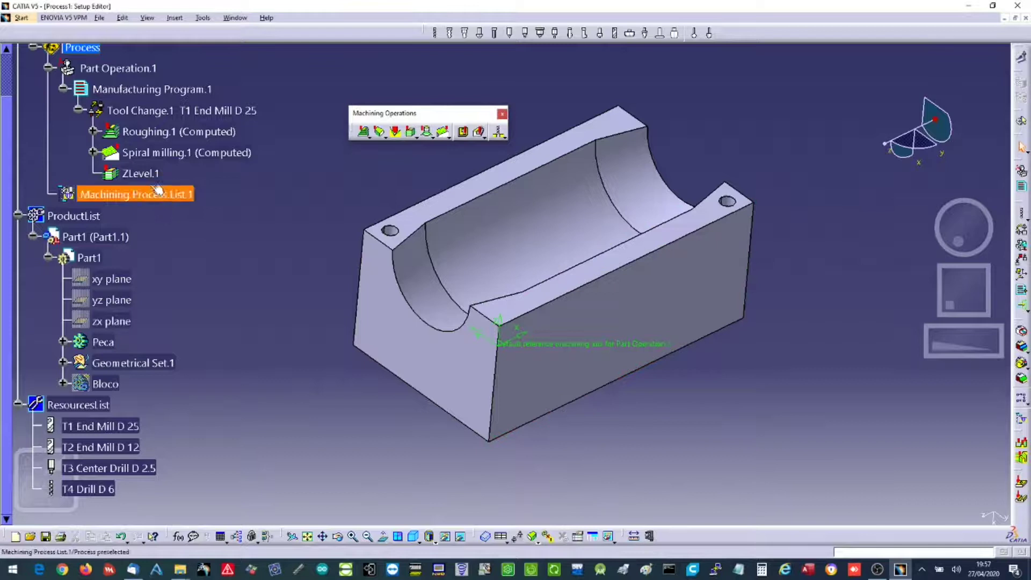
# Set ZLevel.1's distance between passes to 5 mm and compute its tool path.
pyautogui.doubleClick(141, 173)
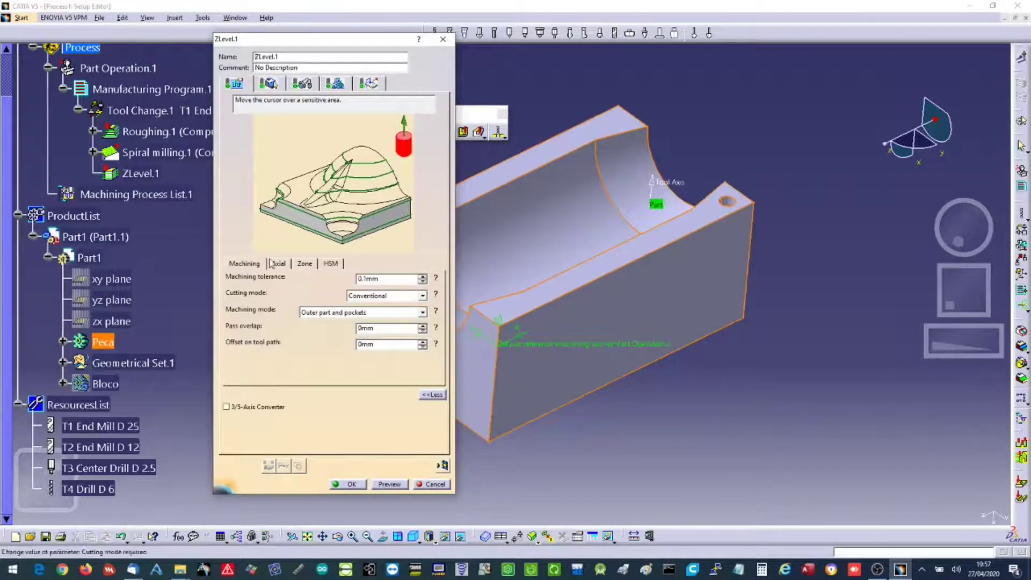
pyautogui.click(271, 264)
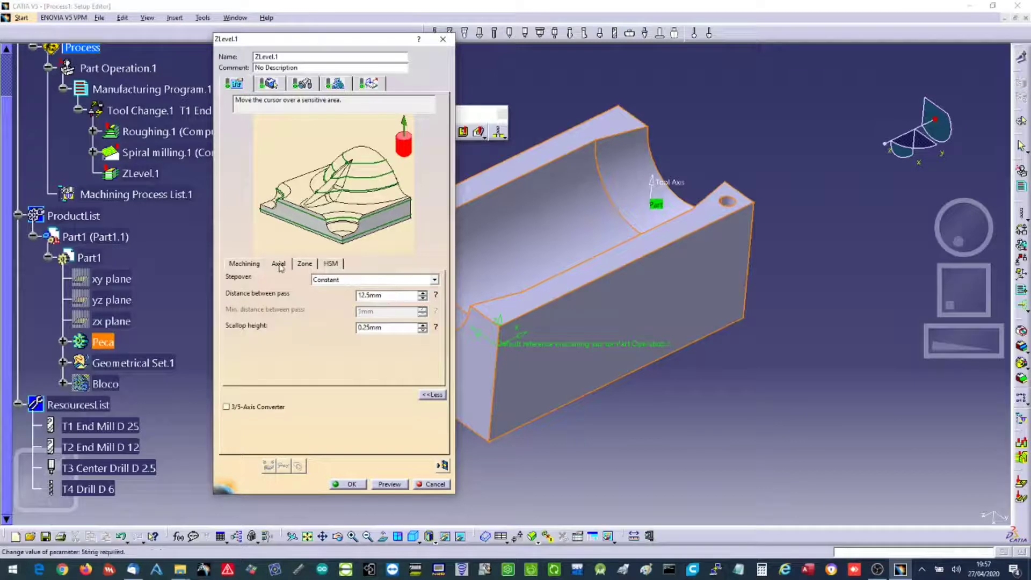
pyautogui.doubleClick(376, 295)
pyautogui.write('5')
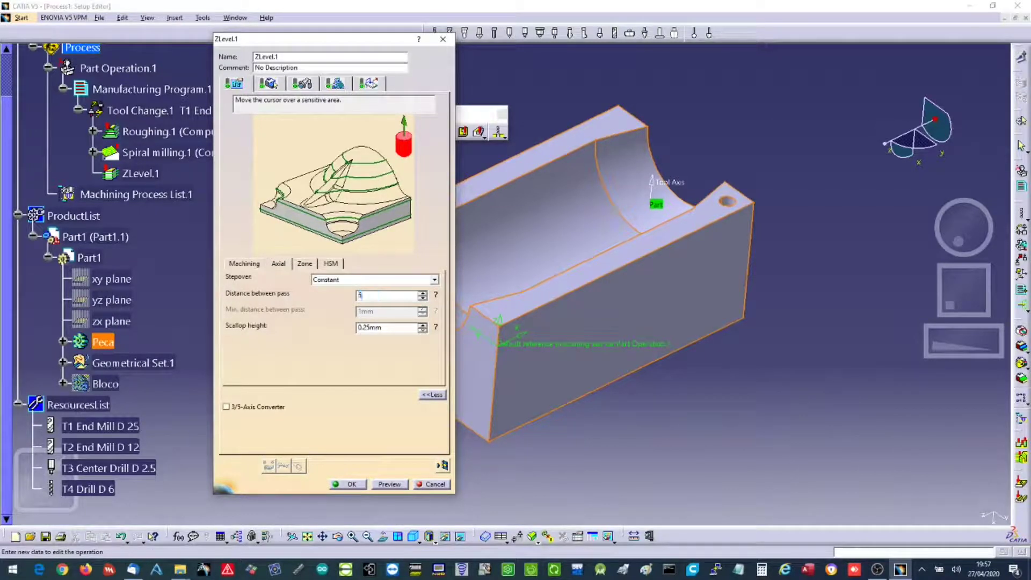
pyautogui.click(442, 465)
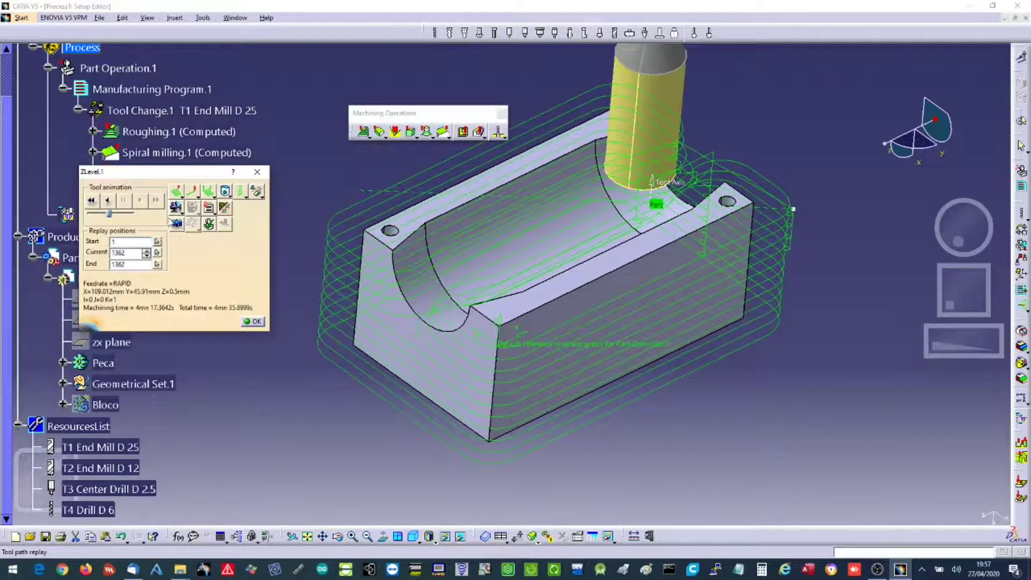
pyautogui.click(255, 323)
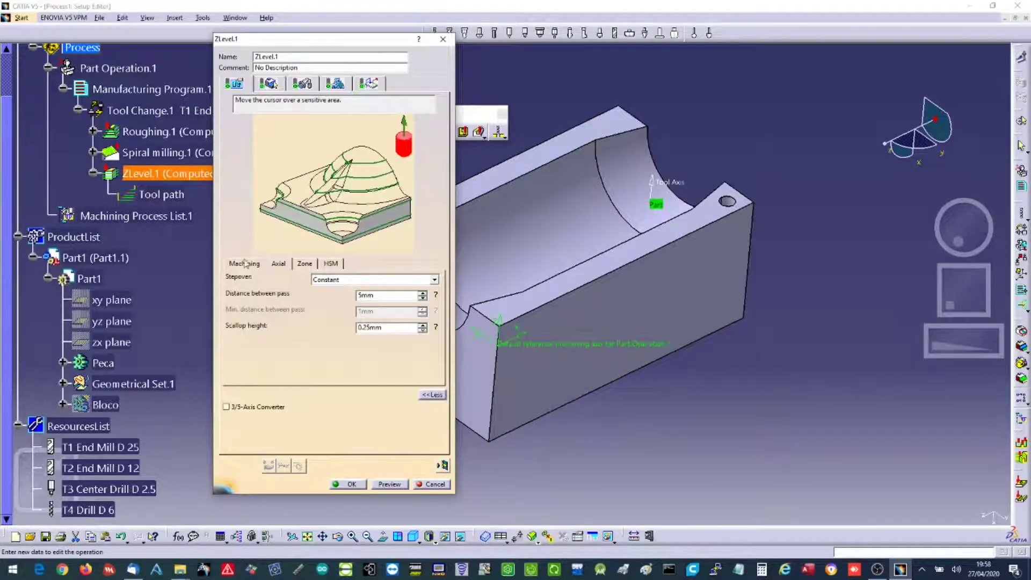
# Set ZLevel.1's machining mode to Outer part and recompute the tool path to inspect it around the block.
pyautogui.click(327, 313)
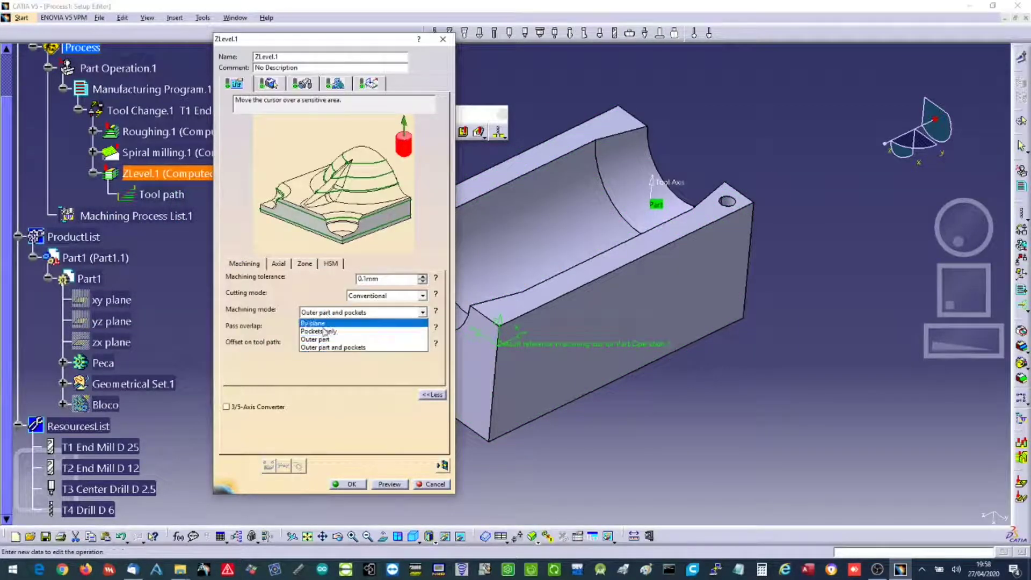
pyautogui.click(324, 339)
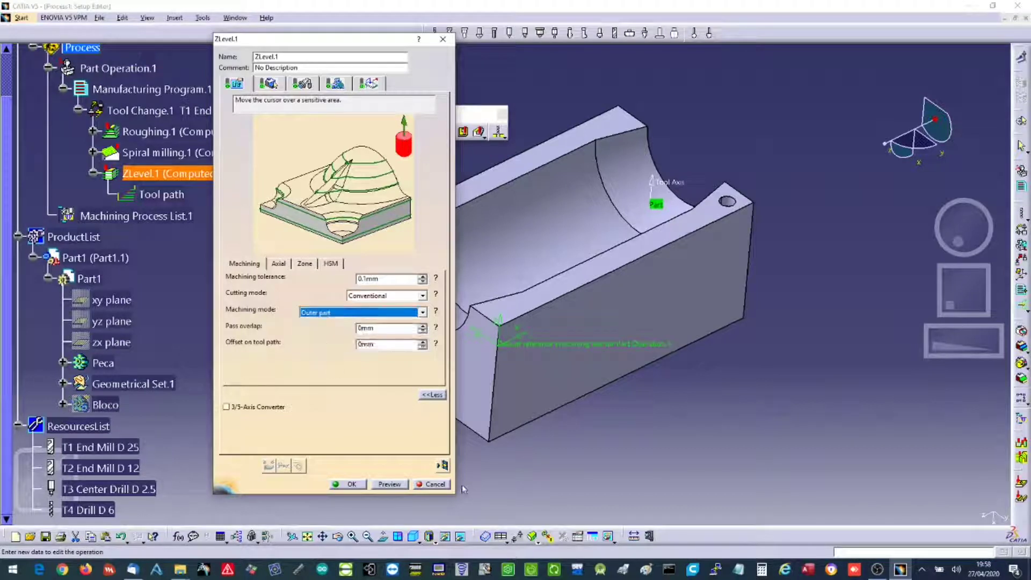
pyautogui.click(444, 466)
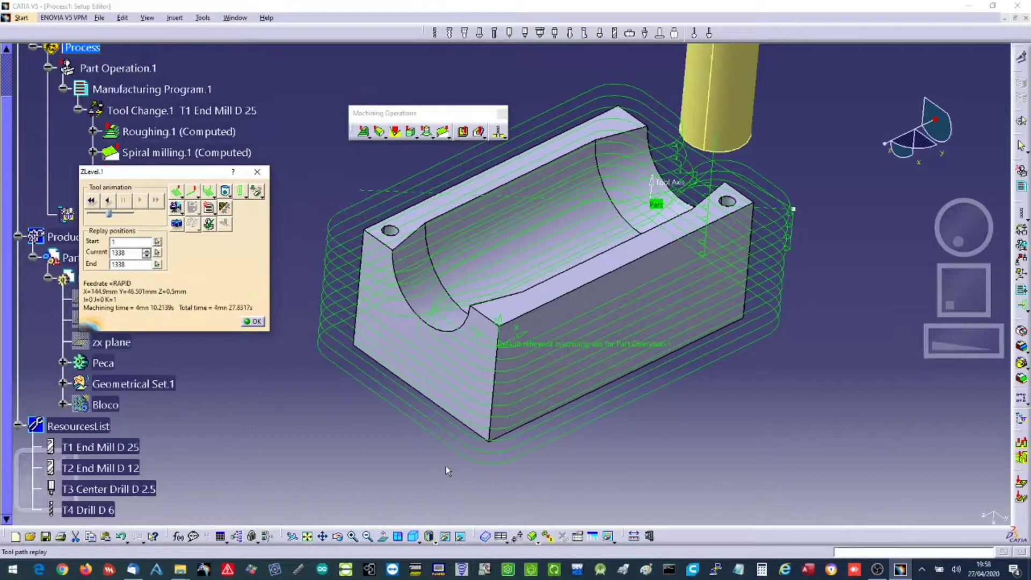
pyautogui.moveTo(388, 392); pyautogui.dragTo(425, 390, button='middle')
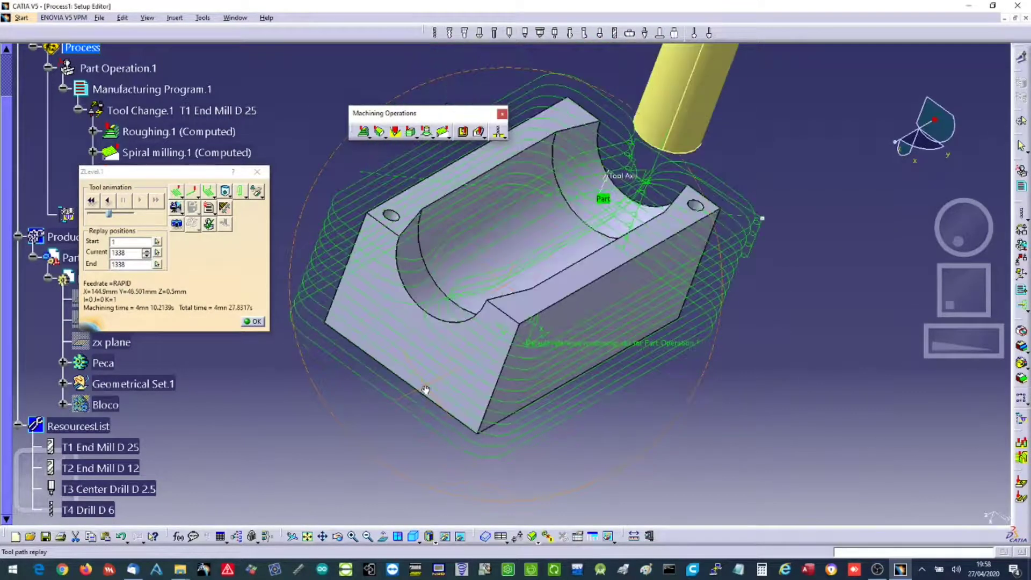
pyautogui.click(250, 321)
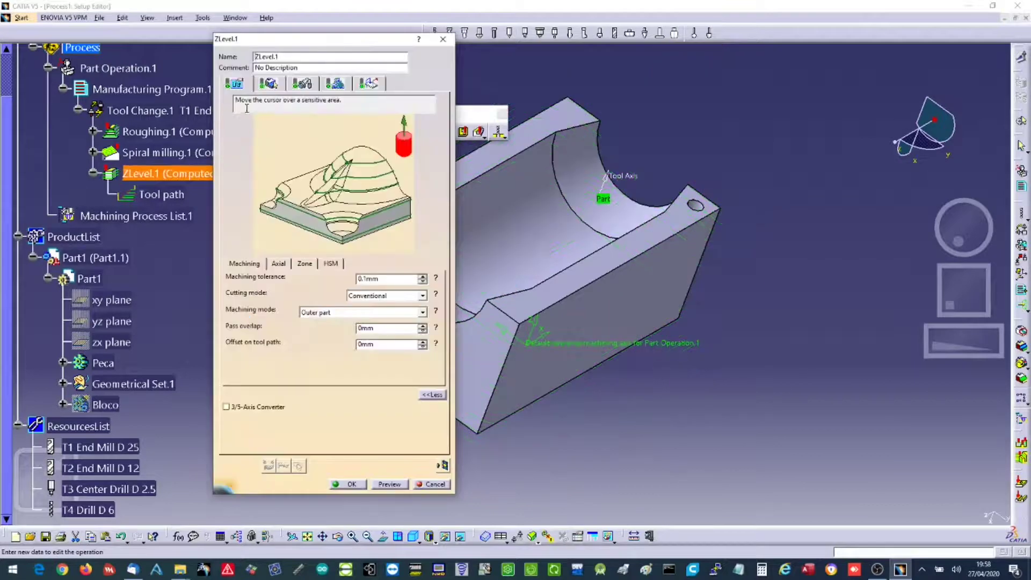
# Define ZLevel.1's limiting contour from the four edges of the block's bottom face.
pyautogui.click(269, 84)
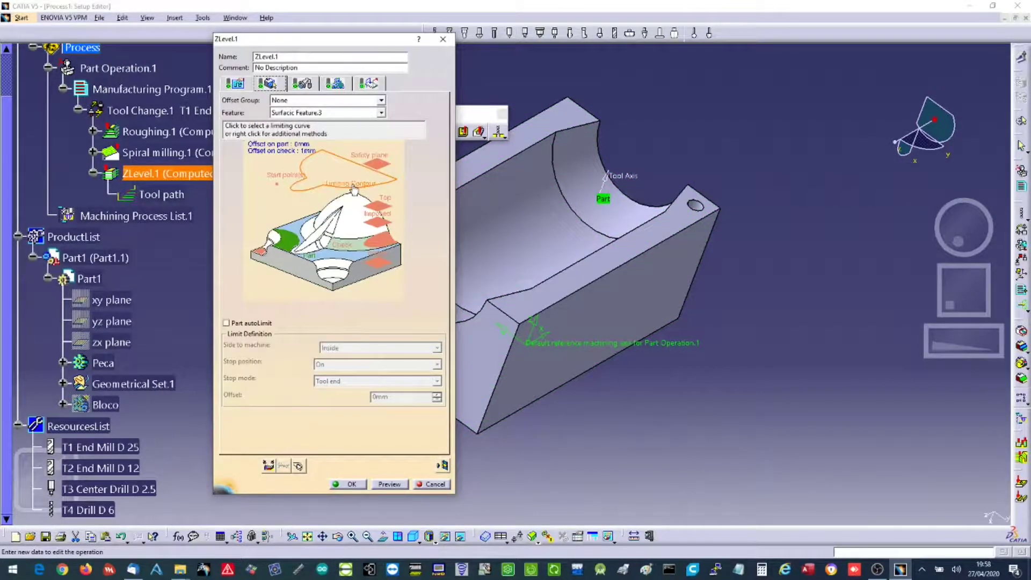
pyautogui.click(354, 189)
pyautogui.moveTo(528, 506); pyautogui.dragTo(518, 266, button='middle')
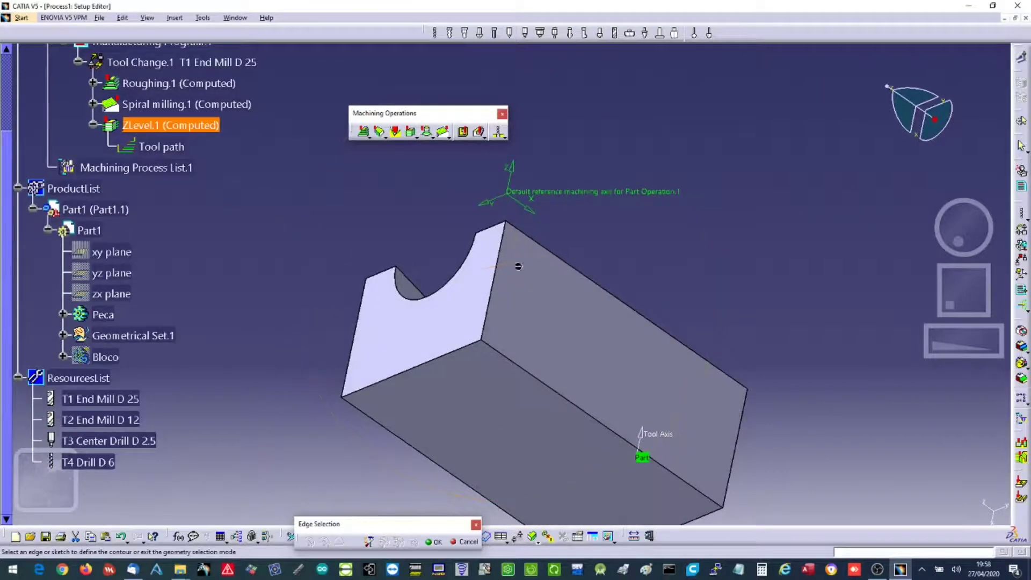
pyautogui.click(540, 379)
pyautogui.click(437, 365)
pyautogui.click(422, 456)
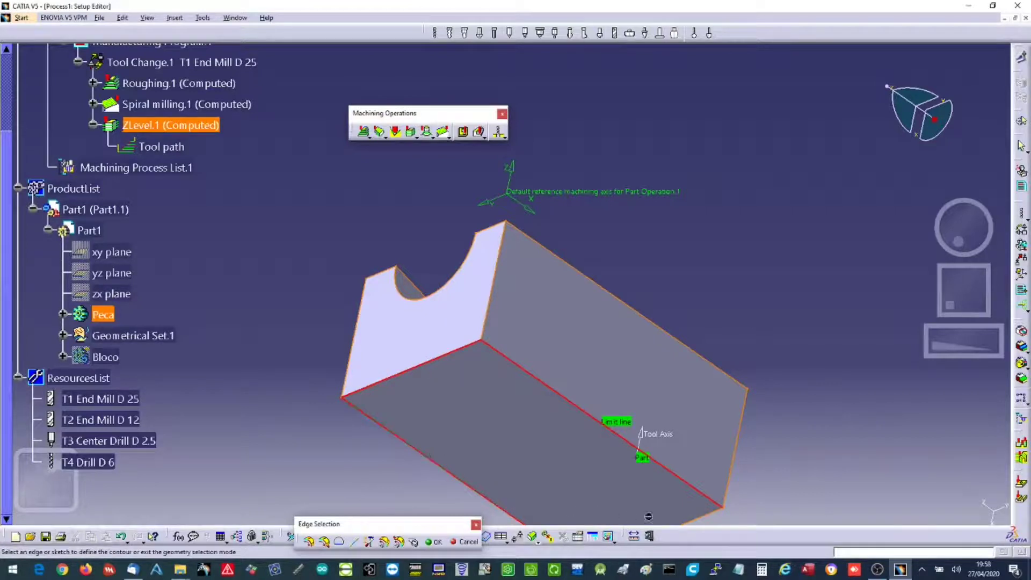
pyautogui.click(707, 519)
pyautogui.click(434, 542)
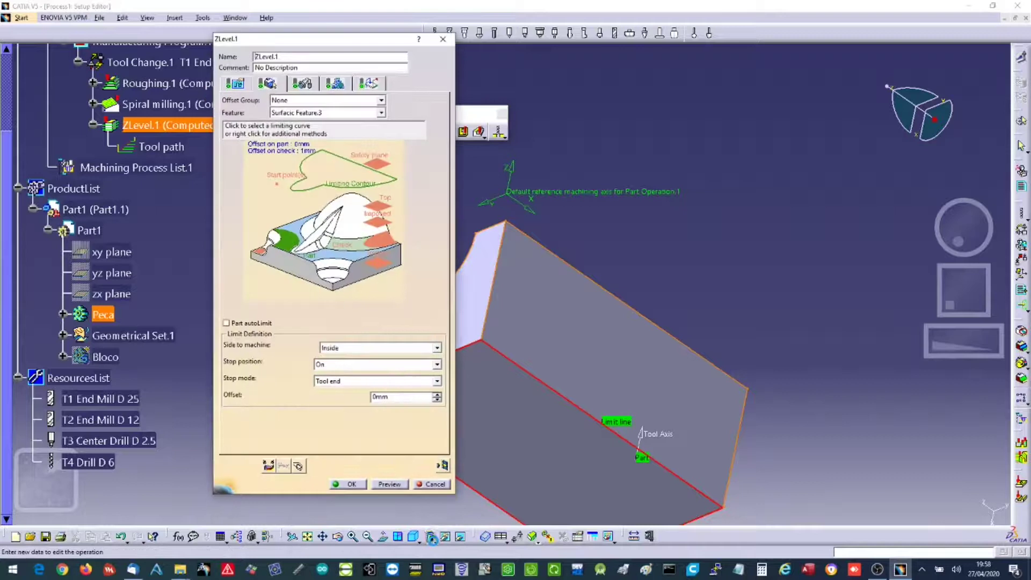
# Set the limit definition's side to machine to Outside and its stop position to Inside.
pyautogui.click(338, 349)
pyautogui.click(347, 368)
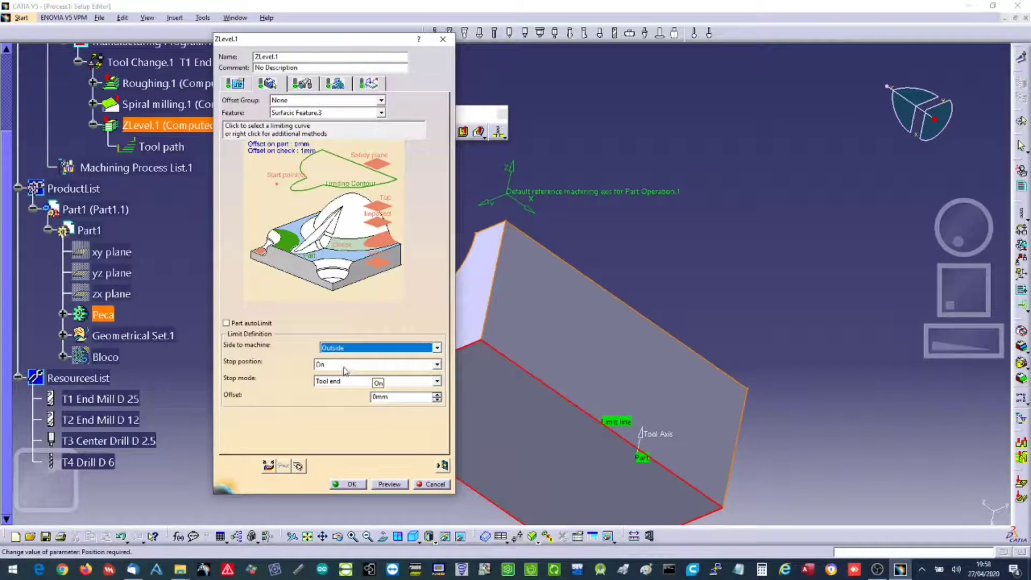
pyautogui.click(346, 370)
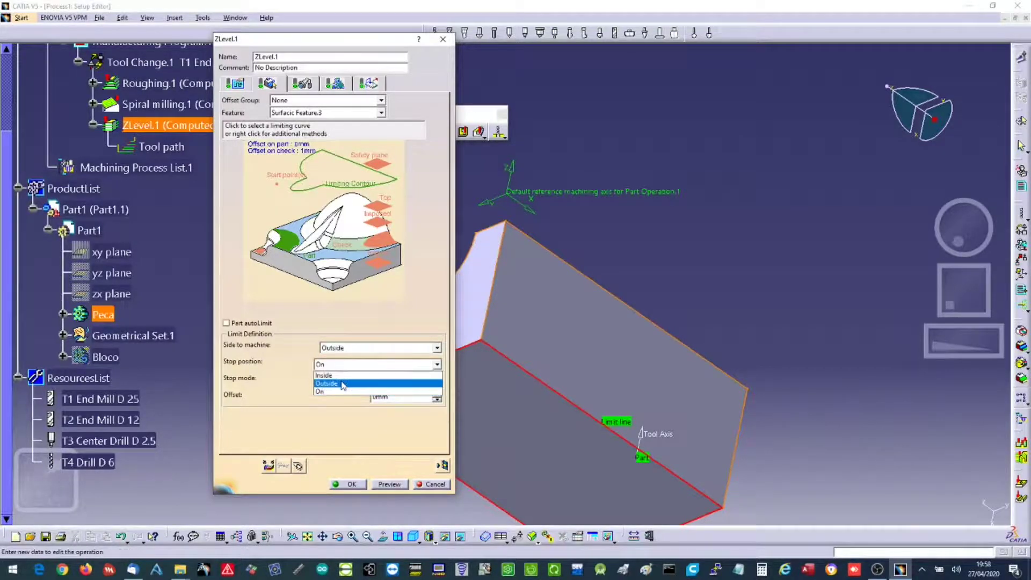
pyautogui.click(324, 376)
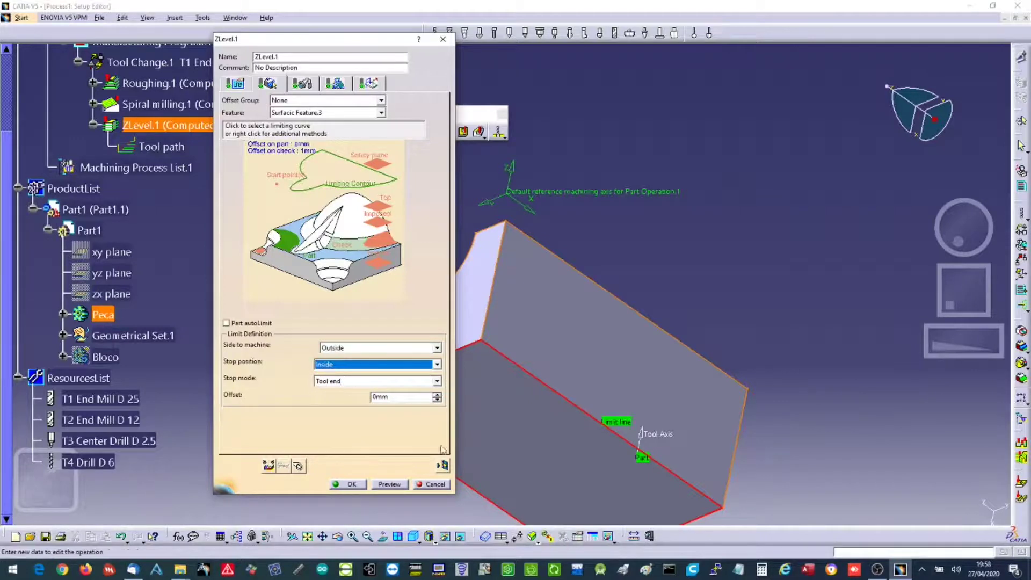
# Compute the ZLevel tool path, play its material-removal video simulation, and accept the operation.
pyautogui.click(443, 465)
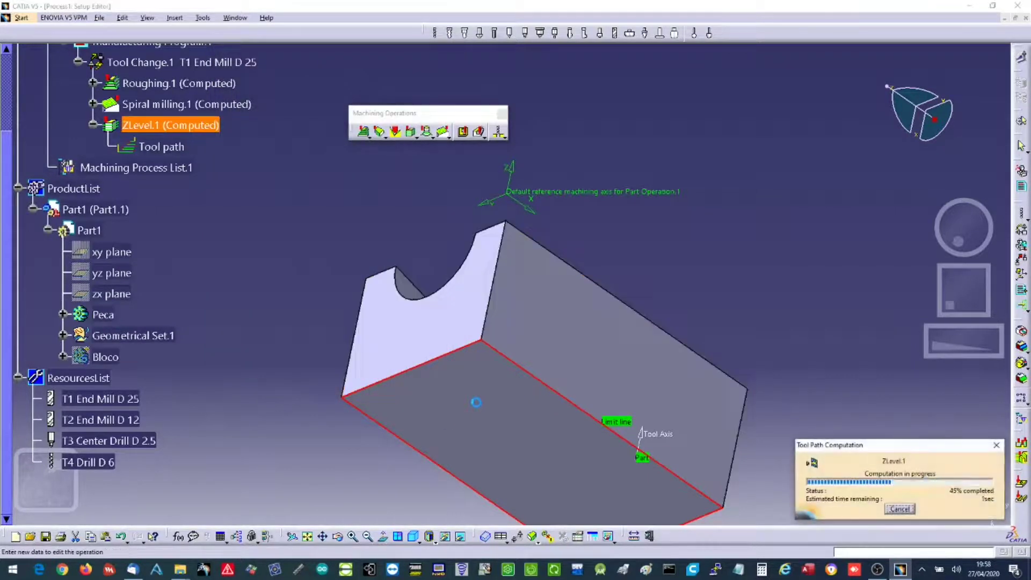
pyautogui.moveTo(472, 390); pyautogui.dragTo(306, 204, button='middle')
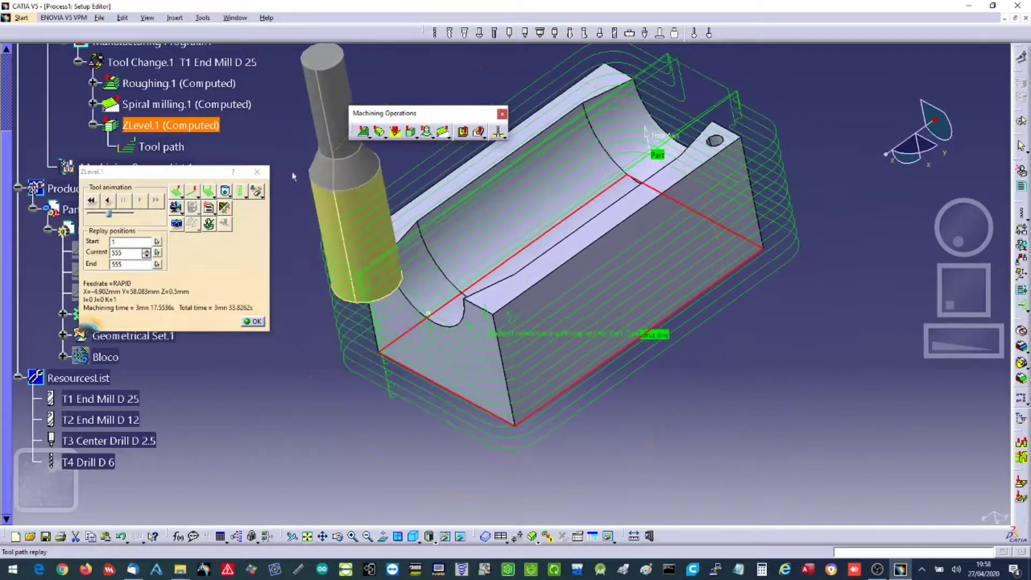
pyautogui.moveTo(515, 300); pyautogui.dragTo(566, 274, button='middle')
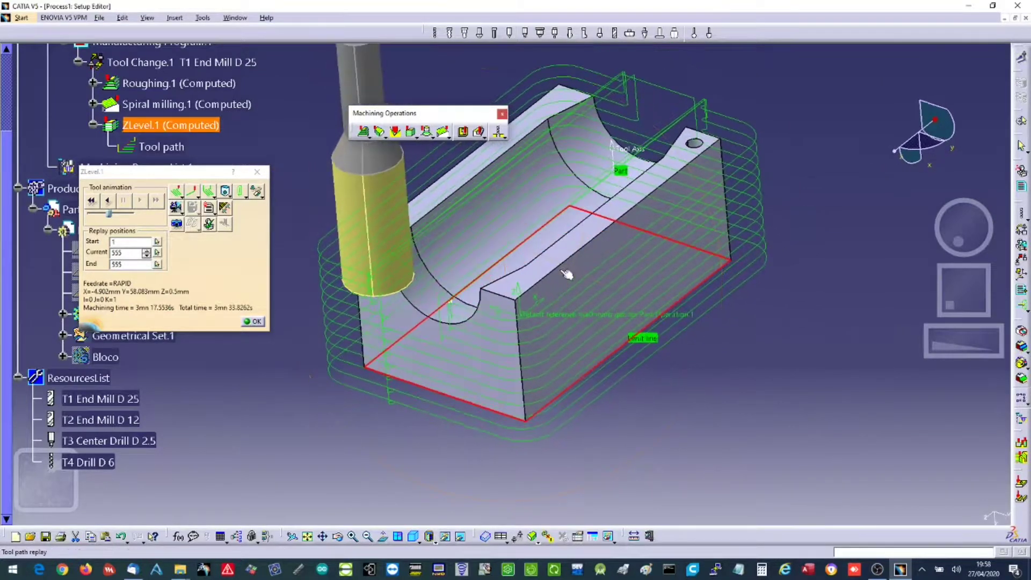
pyautogui.click(175, 208)
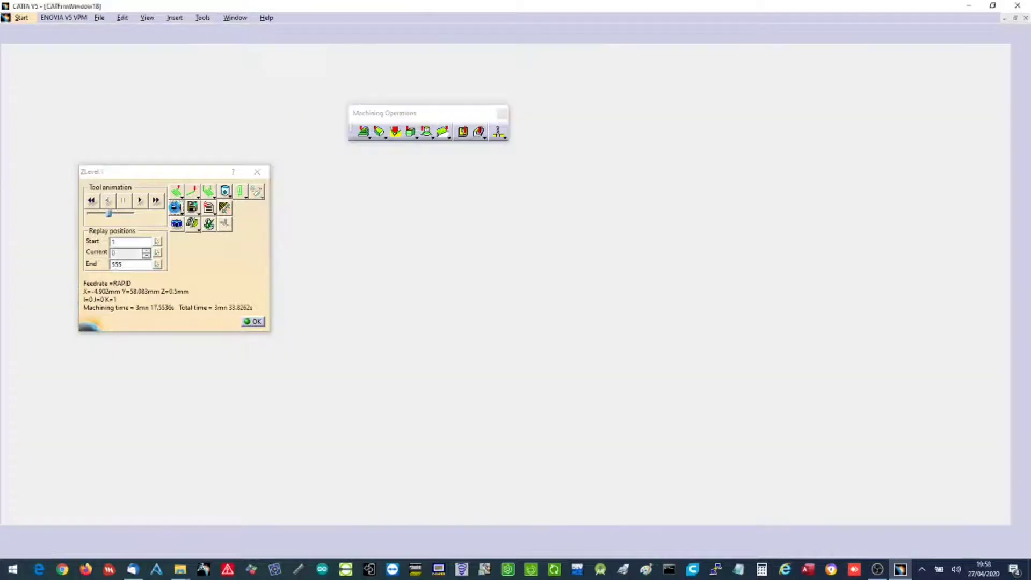
pyautogui.click(142, 201)
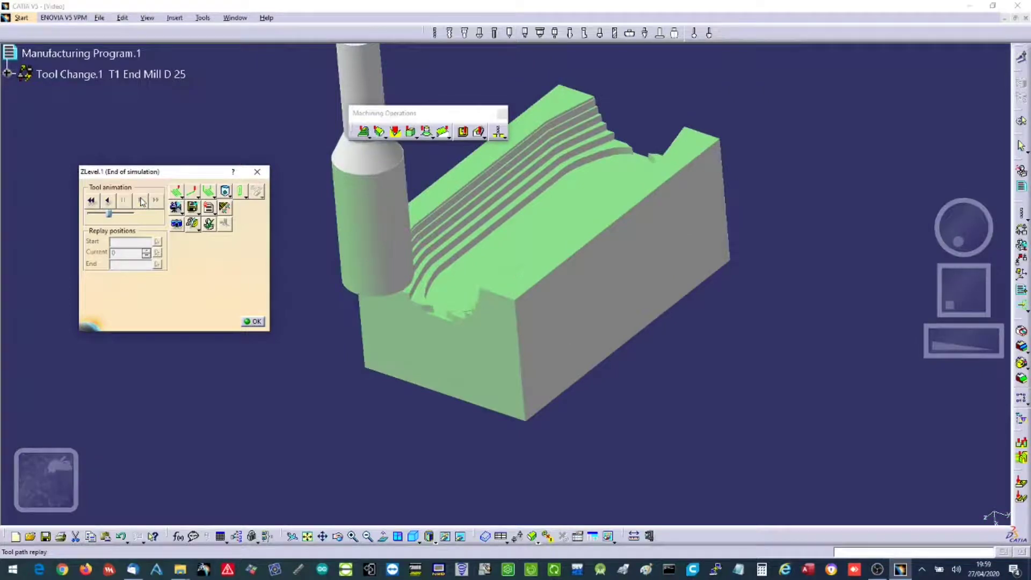
pyautogui.click(253, 322)
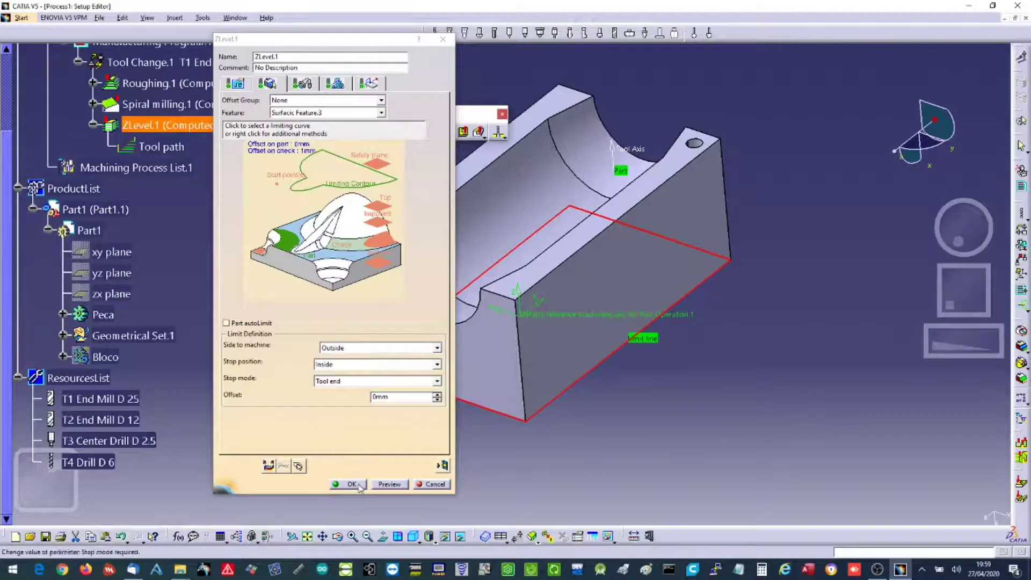
pyautogui.click(358, 485)
# Create a Sweeping operation after ZLevel.1 and assign the Peca body as its part geometry.
pyautogui.moveTo(498, 333); pyautogui.dragTo(501, 424, button='middle')
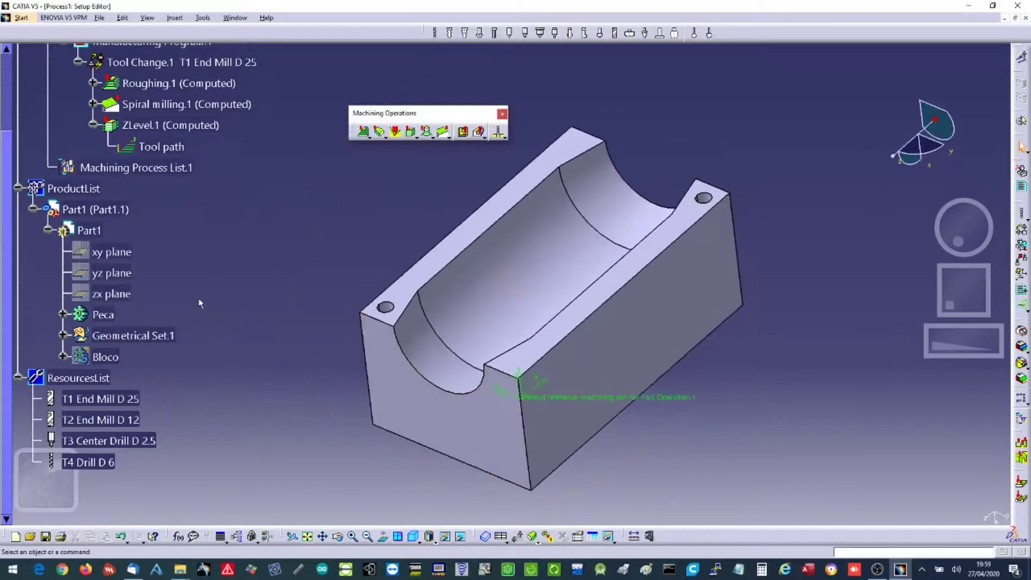
pyautogui.scroll(3, 225, 295)
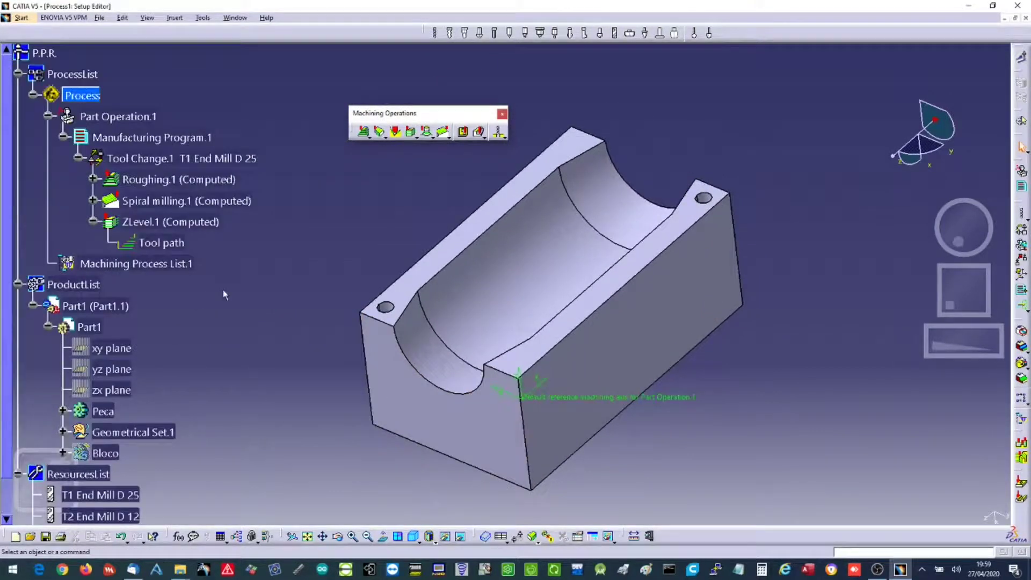
pyautogui.click(380, 132)
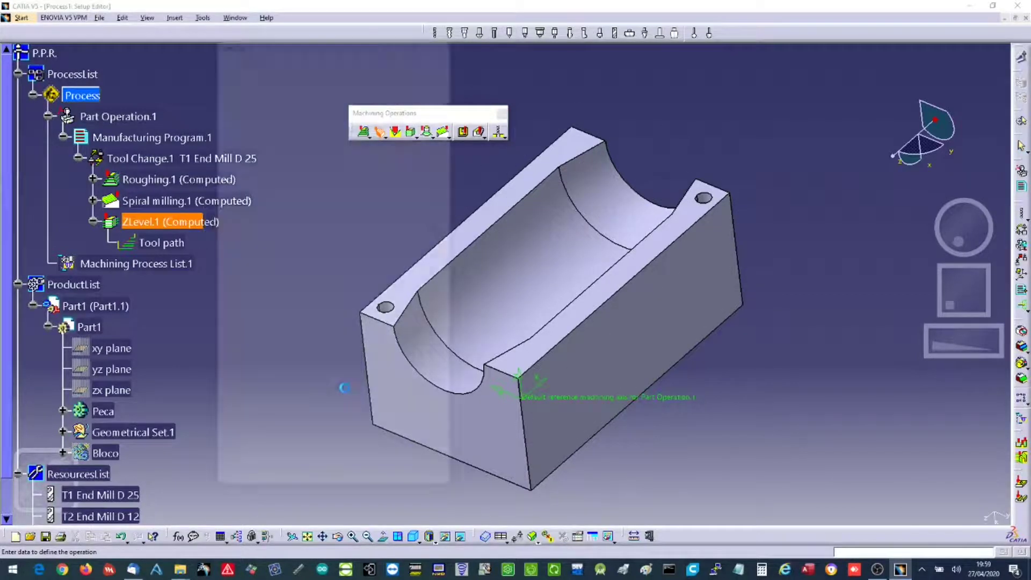
pyautogui.click(304, 264)
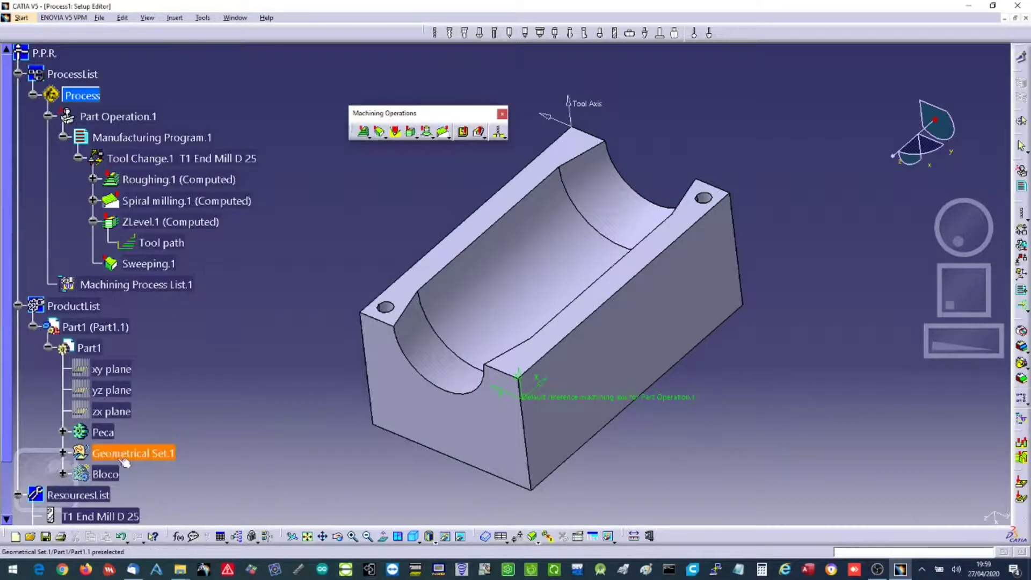
pyautogui.click(103, 433)
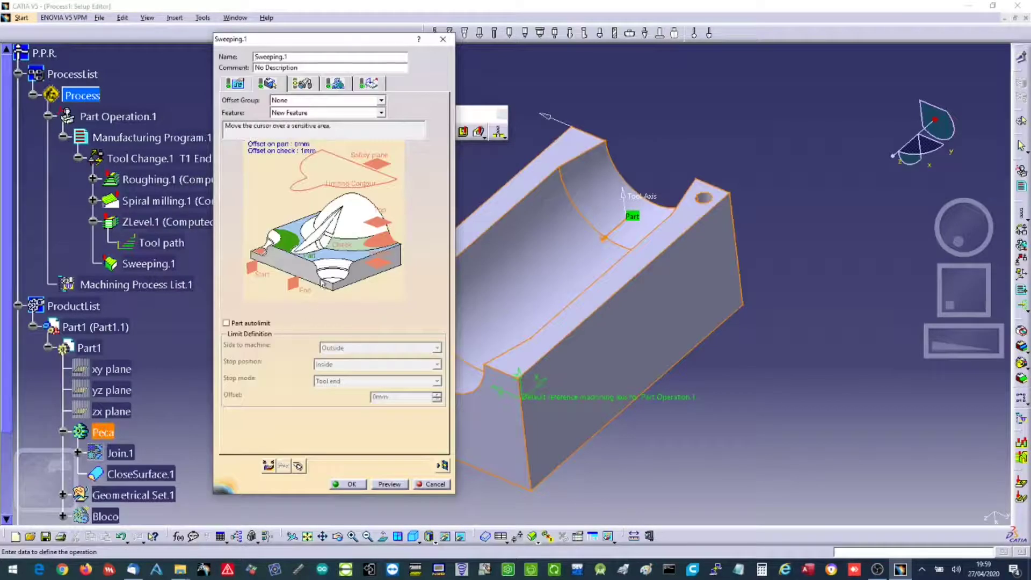
# Define Sweeping.1's limiting contour from the closed loop of edges around the top of the curved cavity.
pyautogui.click(344, 195)
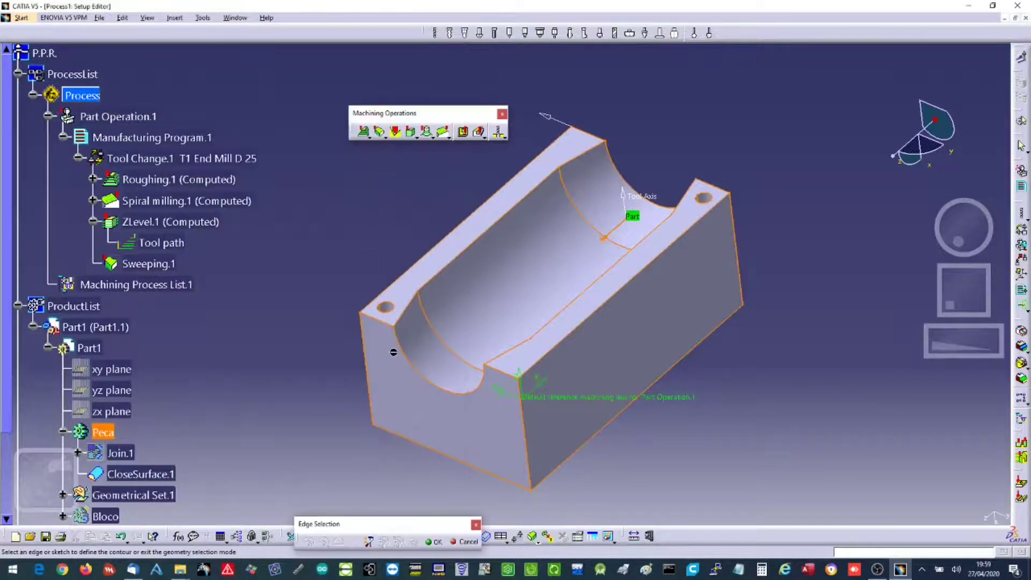
pyautogui.click(414, 374)
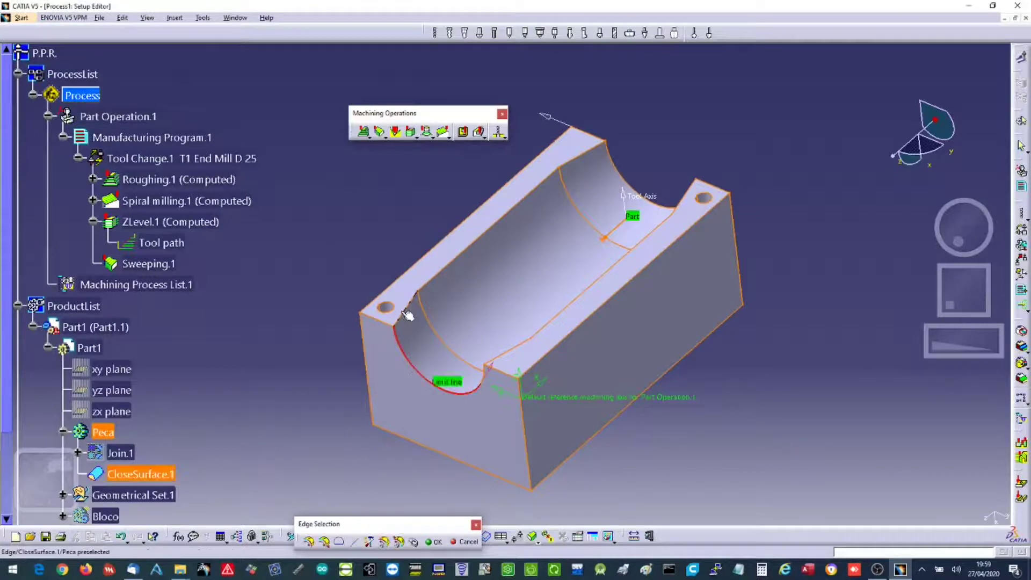
pyautogui.click(430, 280)
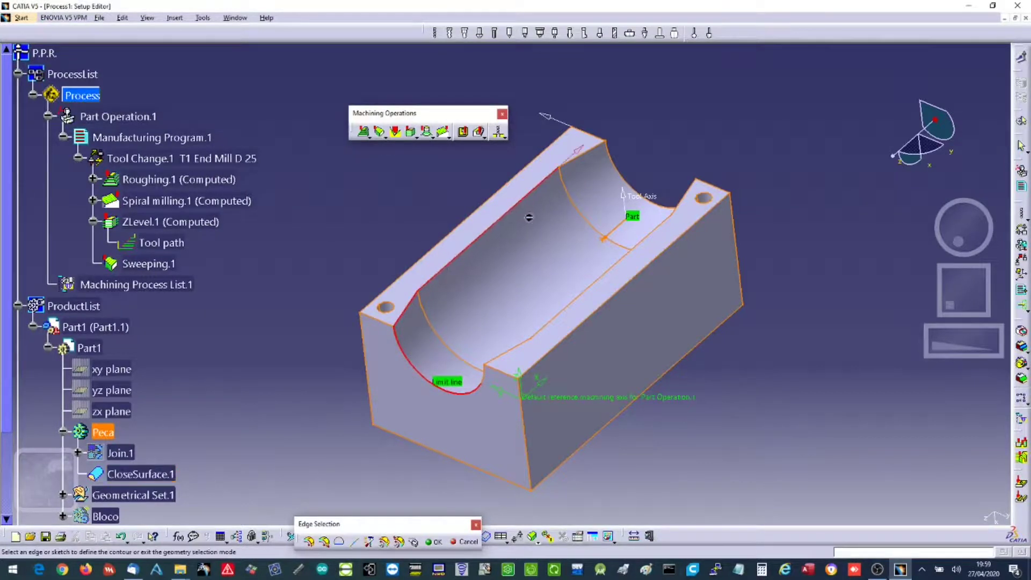
pyautogui.click(598, 146)
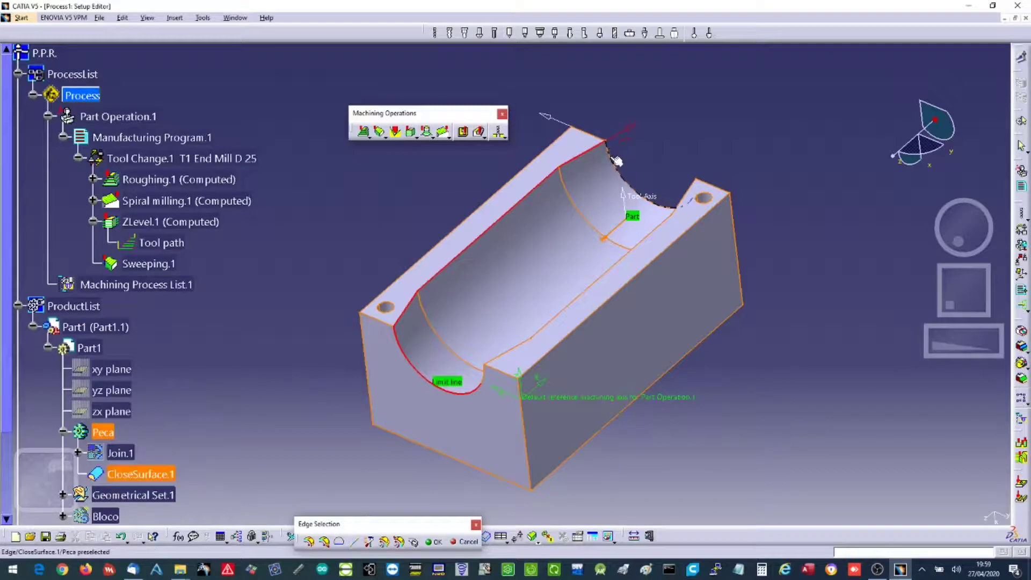
pyautogui.click(617, 161)
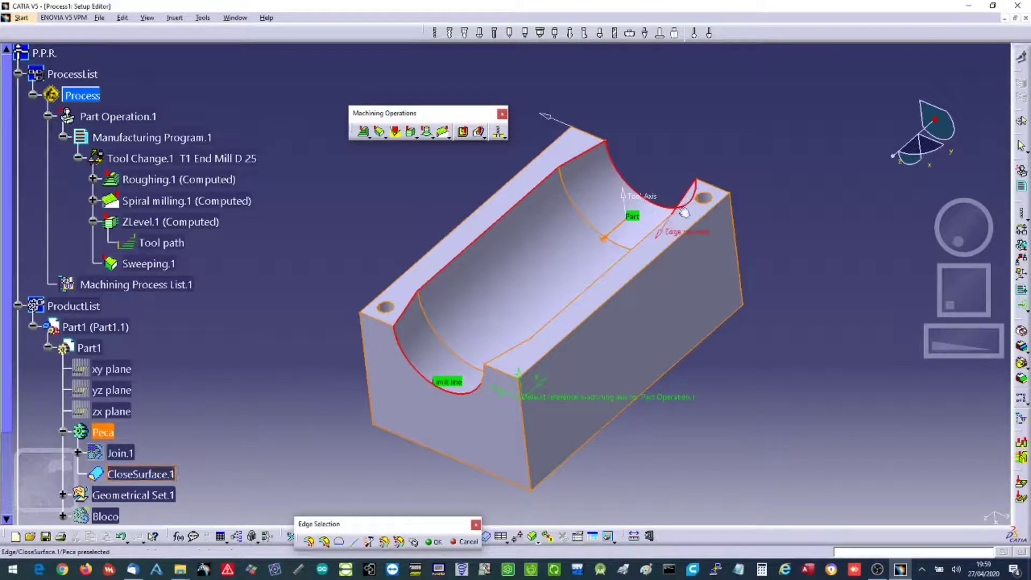
pyautogui.click(665, 229)
pyautogui.click(517, 352)
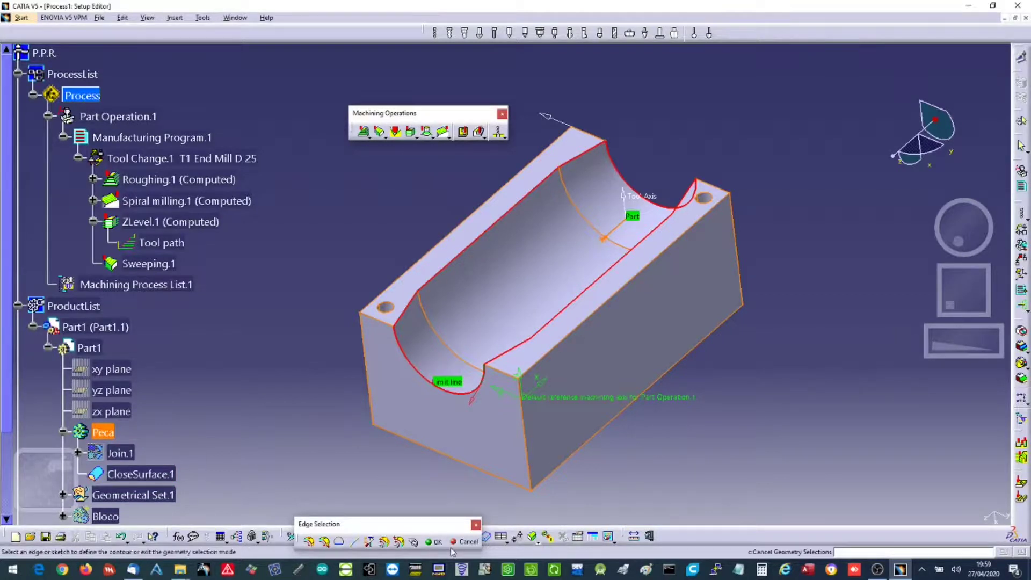
pyautogui.doubleClick(379, 485)
# Set the sweeping limit definition's side to machine to Inside and its stop position to On.
pyautogui.click(376, 348)
pyautogui.click(350, 367)
pyautogui.click(347, 368)
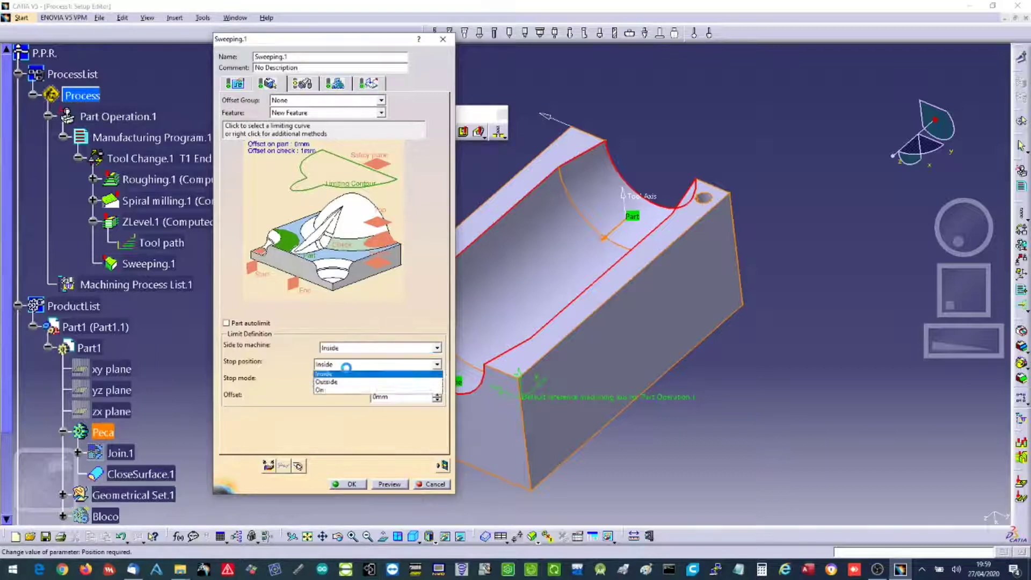
pyautogui.click(339, 392)
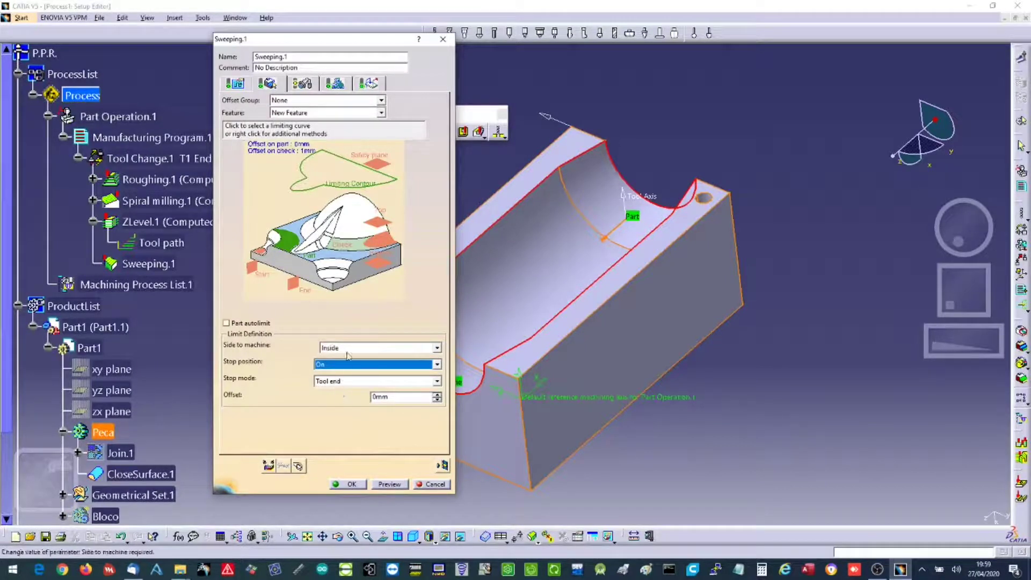
# Define Sweeping.1's machining direction from the short top edge of the block's end face and set the maximum distance between passes to 3 mm.
pyautogui.click(236, 85)
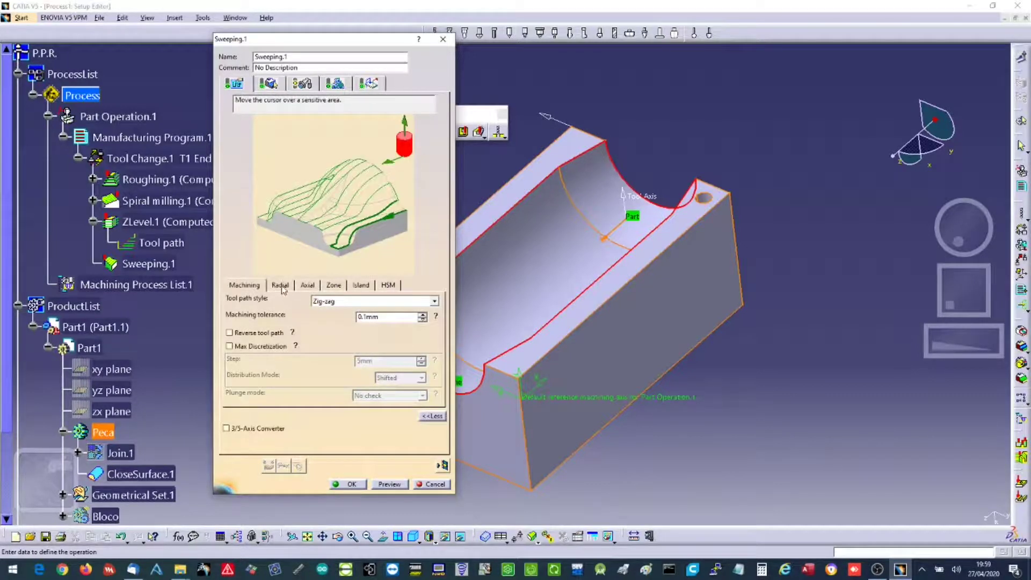
pyautogui.click(393, 166)
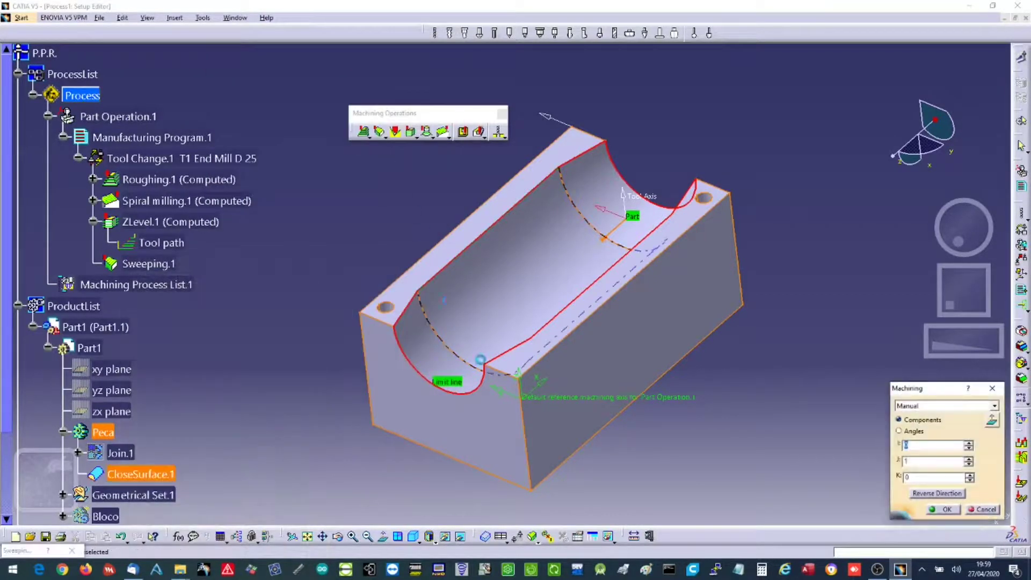
pyautogui.click(499, 371)
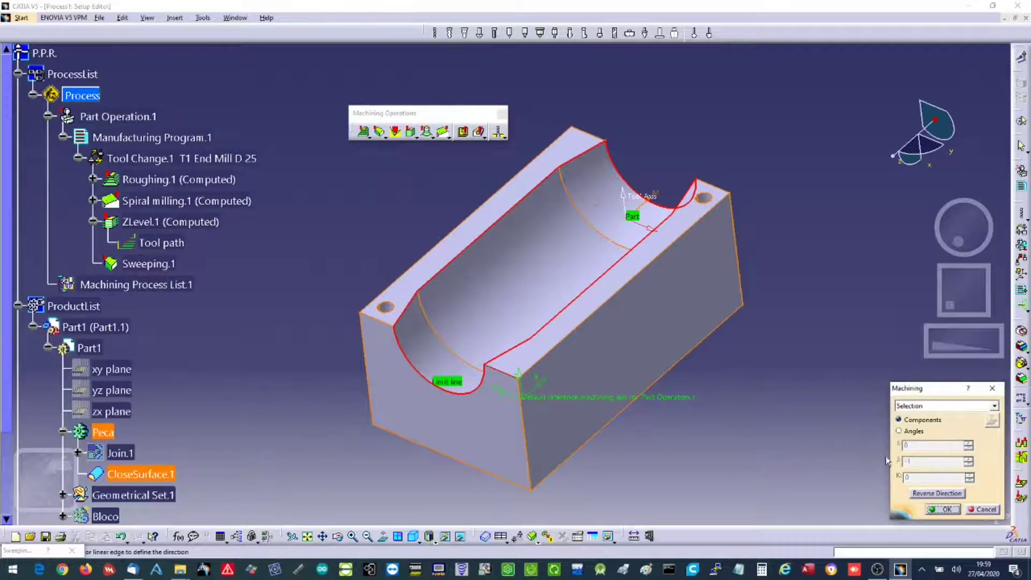
pyautogui.click(944, 510)
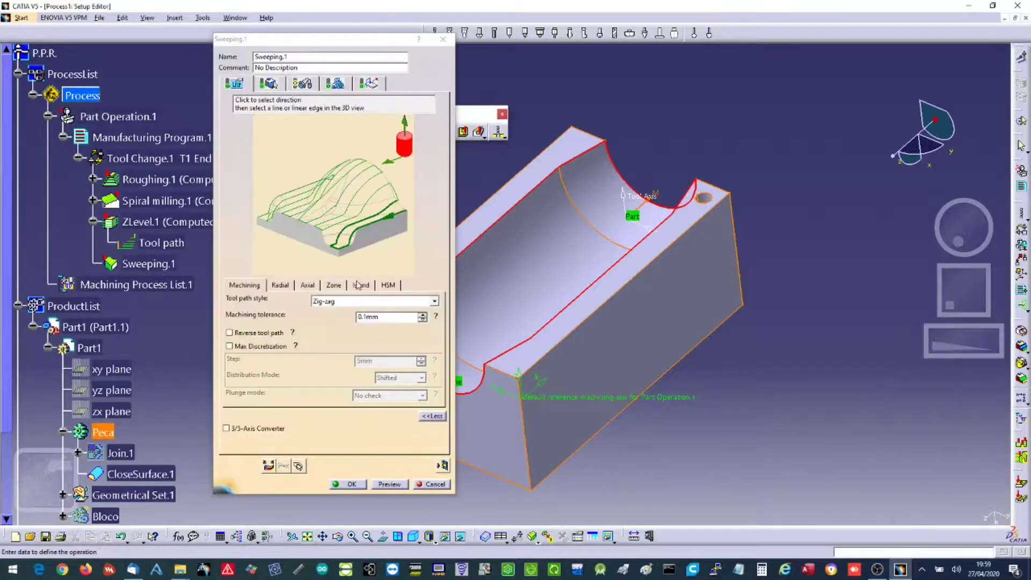
pyautogui.click(281, 286)
pyautogui.doubleClick(376, 317)
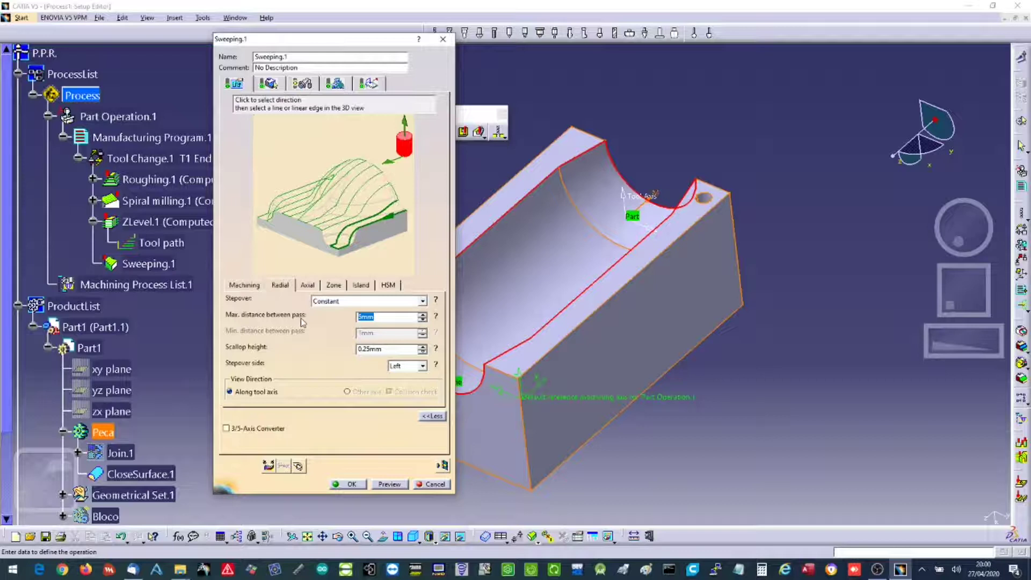
pyautogui.write('3')
# Assign the existing T2 End Mill D 12 tool to Sweeping.1.
pyautogui.click(264, 84)
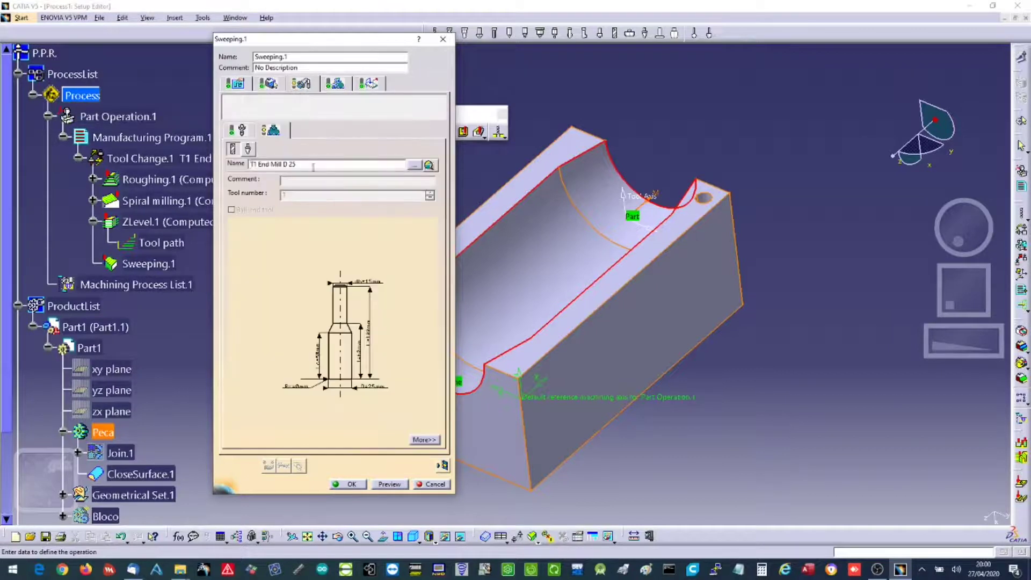
pyautogui.click(414, 166)
pyautogui.doubleClick(519, 148)
# Turn off automatic feeds and speeds, setting the approach feedrate to 350 mm_mn, machining feedrate to 1200 mm_mn and spindle speed to 3000.
pyautogui.click(334, 84)
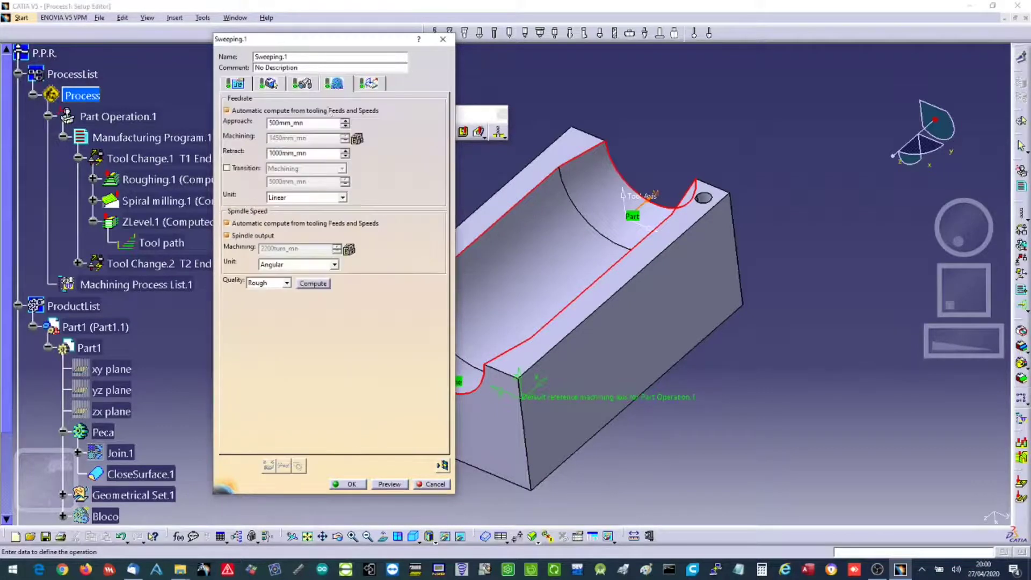
pyautogui.write('350')
pyautogui.press('Tab')
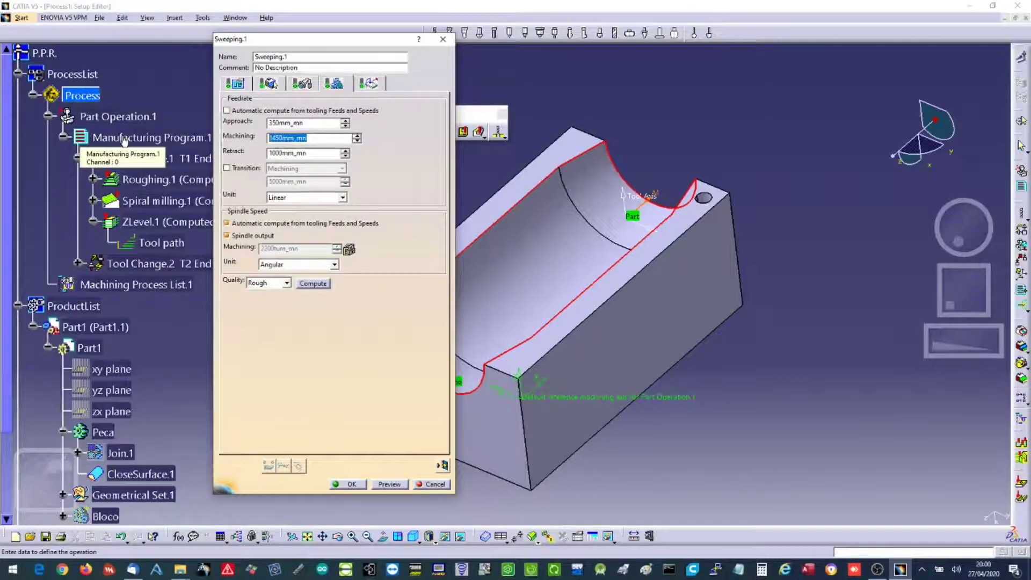
pyautogui.write('1200')
pyautogui.click(231, 223)
pyautogui.press('Tab')
pyautogui.write('3')
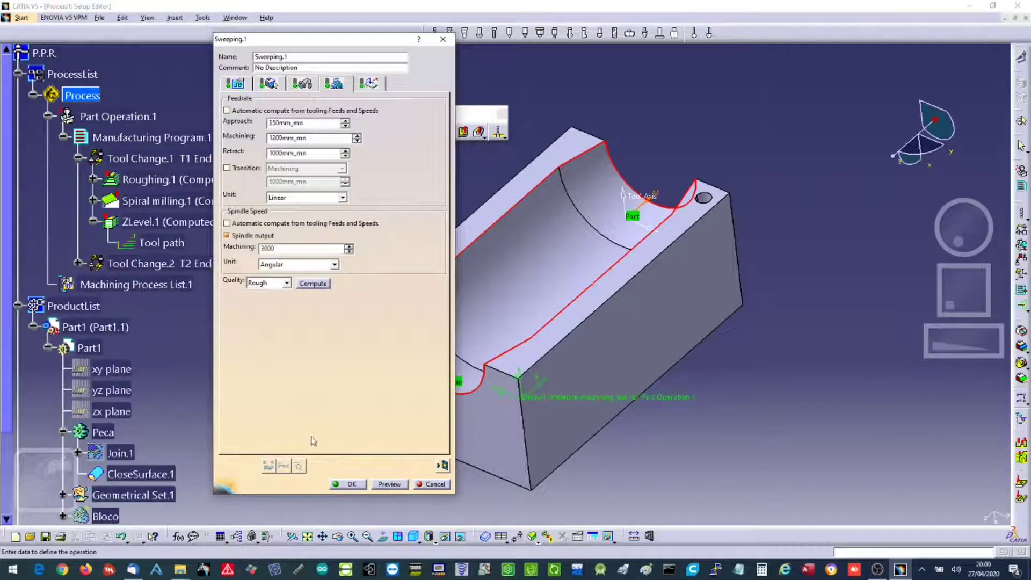
# Compute the sweeping tool path, play its material-removal video, and inspect the surface finish inside the cavity up close.
pyautogui.click(443, 465)
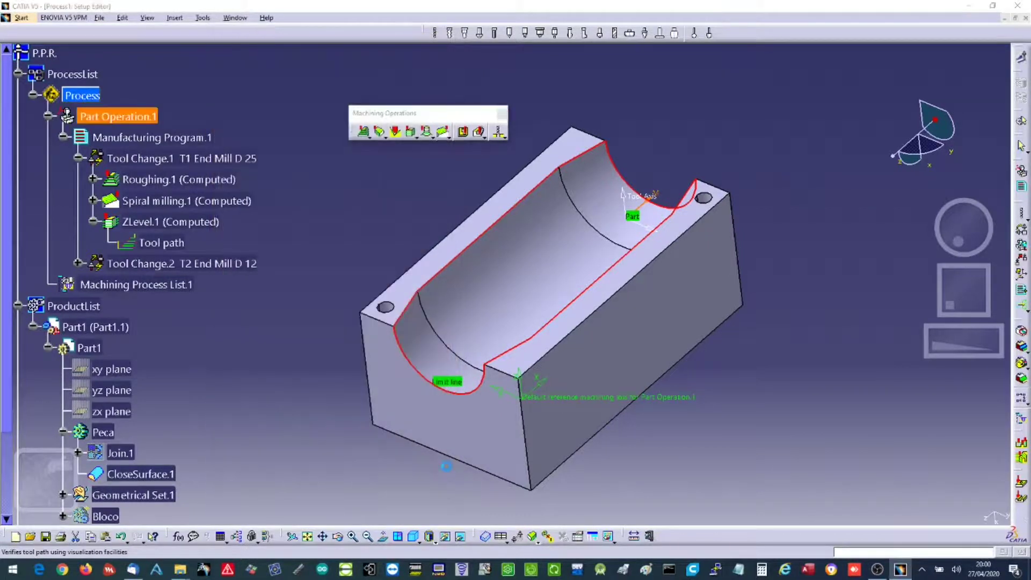
pyautogui.moveTo(408, 426); pyautogui.dragTo(361, 398, button='middle')
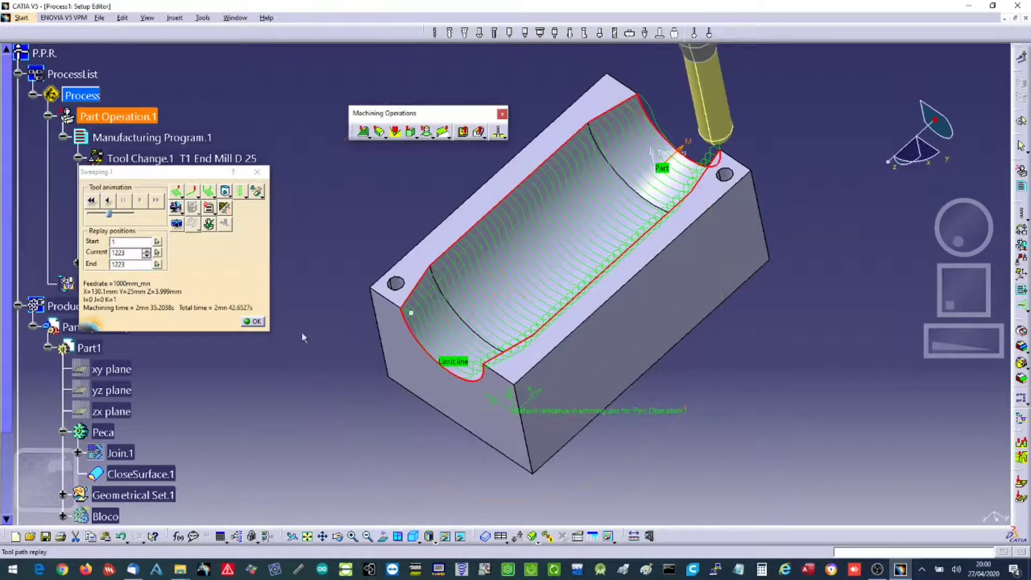
pyautogui.click(192, 222)
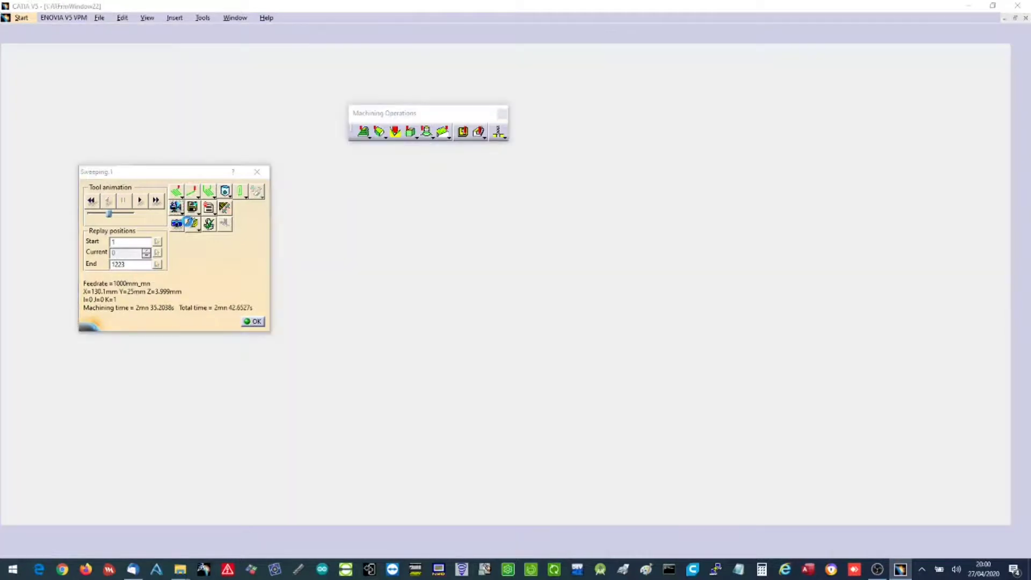
pyautogui.click(142, 201)
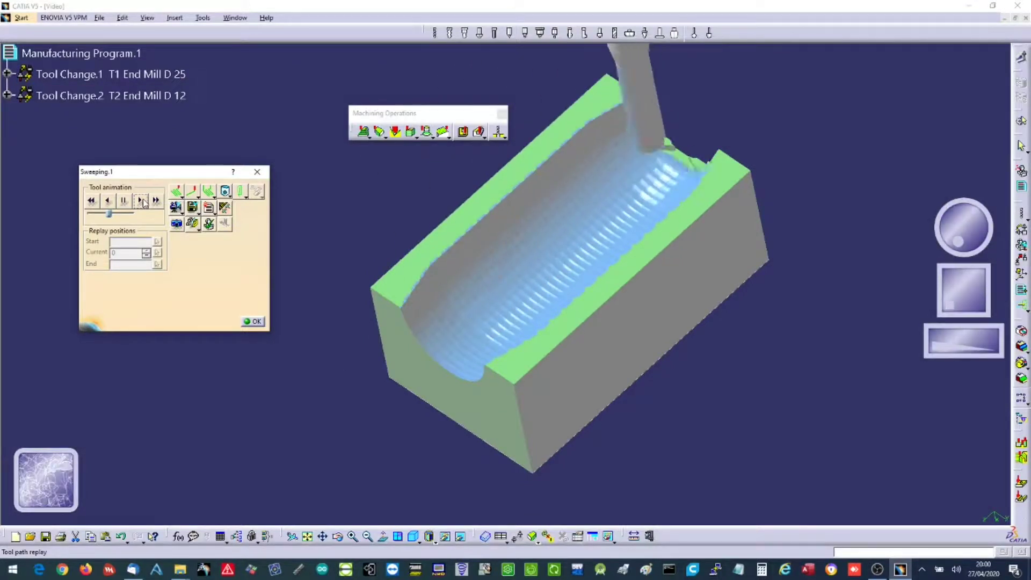
pyautogui.moveTo(468, 351); pyautogui.dragTo(519, 286, button='middle')
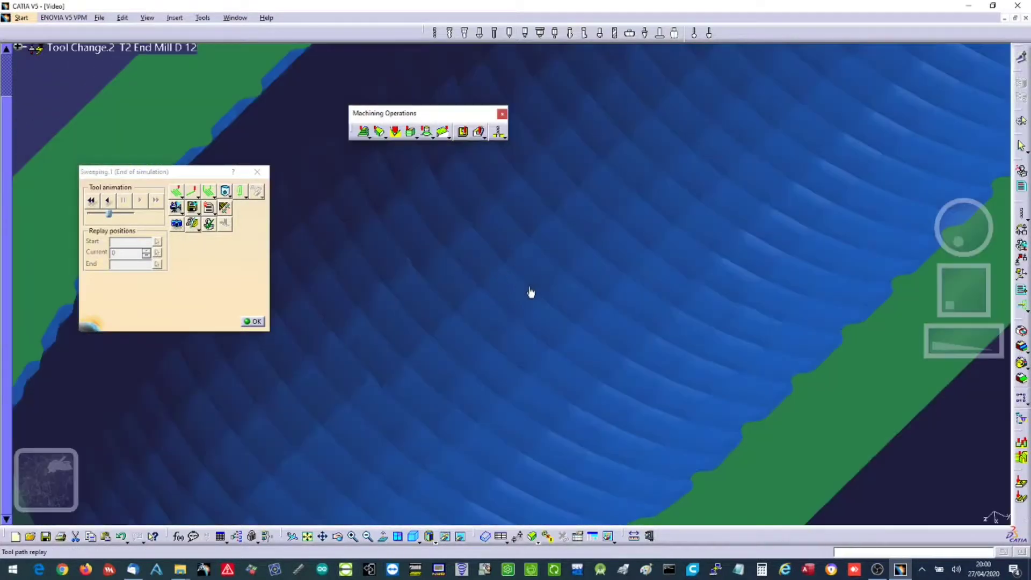
pyautogui.moveTo(523, 314); pyautogui.dragTo(405, 299, button='middle')
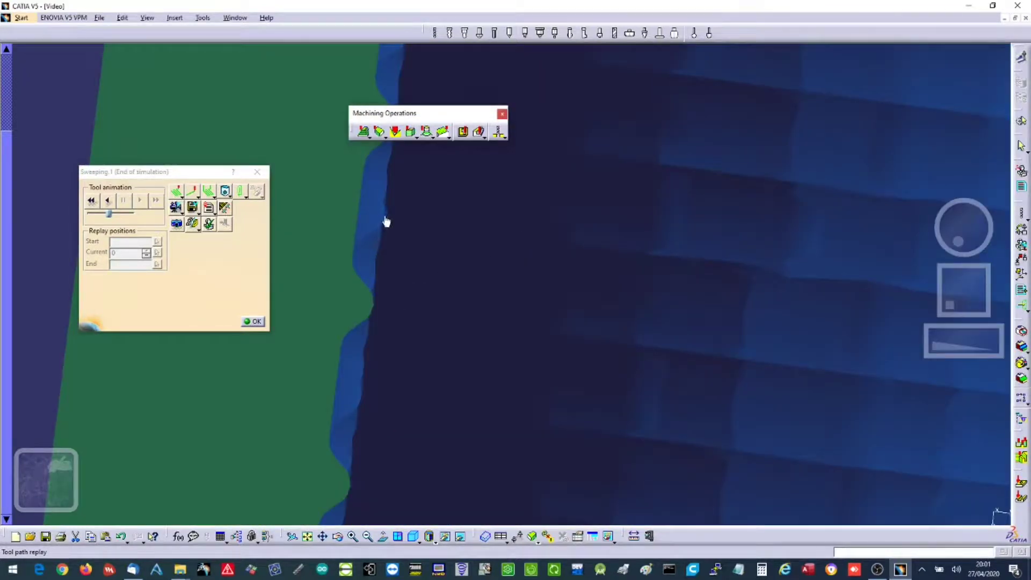
pyautogui.keyDown('ctrl'); pyautogui.moveTo(493, 223); pyautogui.dragTo(654, 444, button='middle'); pyautogui.keyUp('ctrl')
pyautogui.click(253, 321)
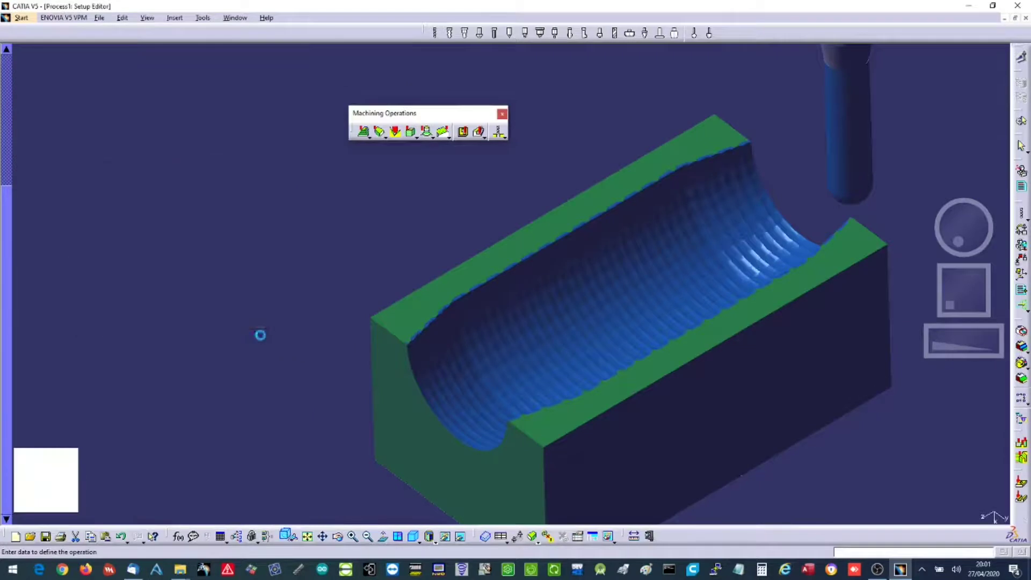
# Set Sweeping.1's maximum distance between passes to 1 mm and recompute the tool path.
pyautogui.click(233, 84)
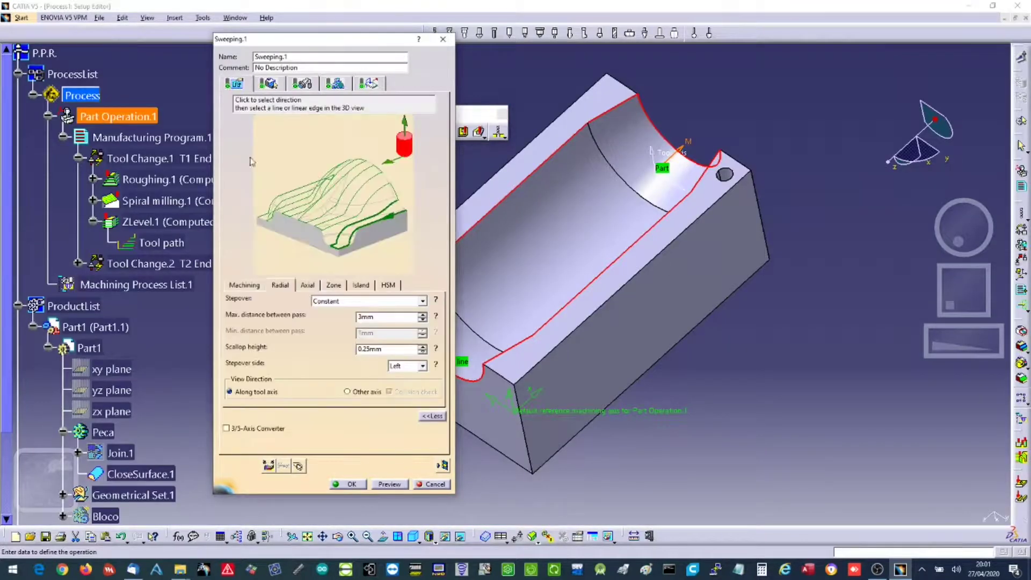
pyautogui.moveTo(382, 318); pyautogui.dragTo(210, 309)
pyautogui.click(443, 465)
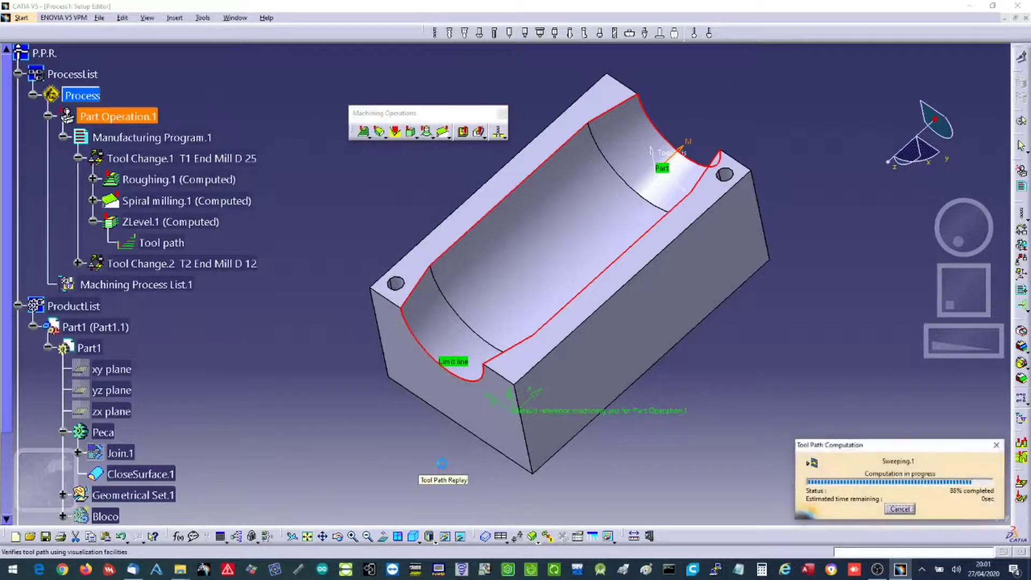
# Play the full material-removal video from the raw block through the sweeping operation, inspect the machined cavity, and close the replay.
pyautogui.click(176, 208)
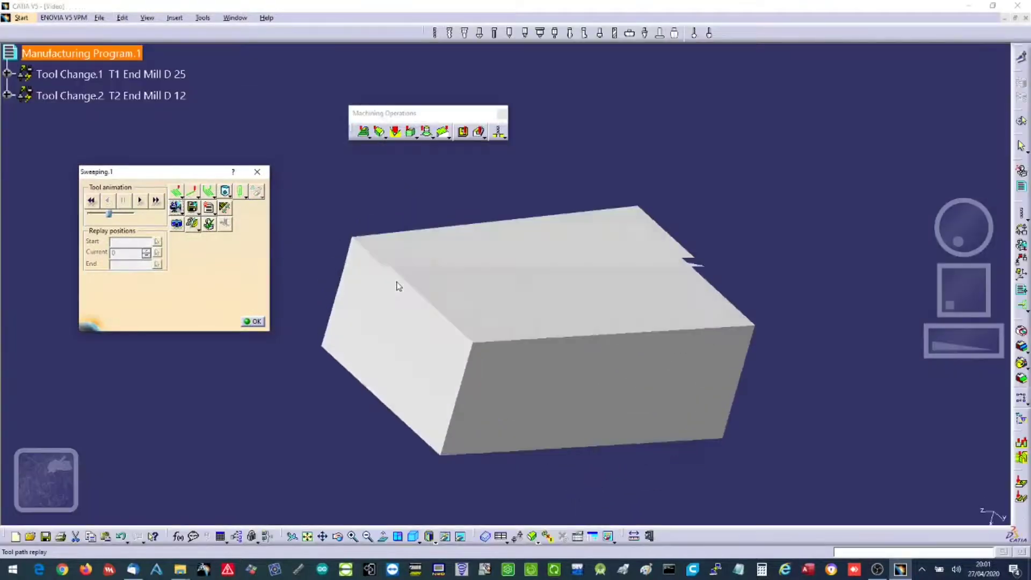
pyautogui.click(140, 201)
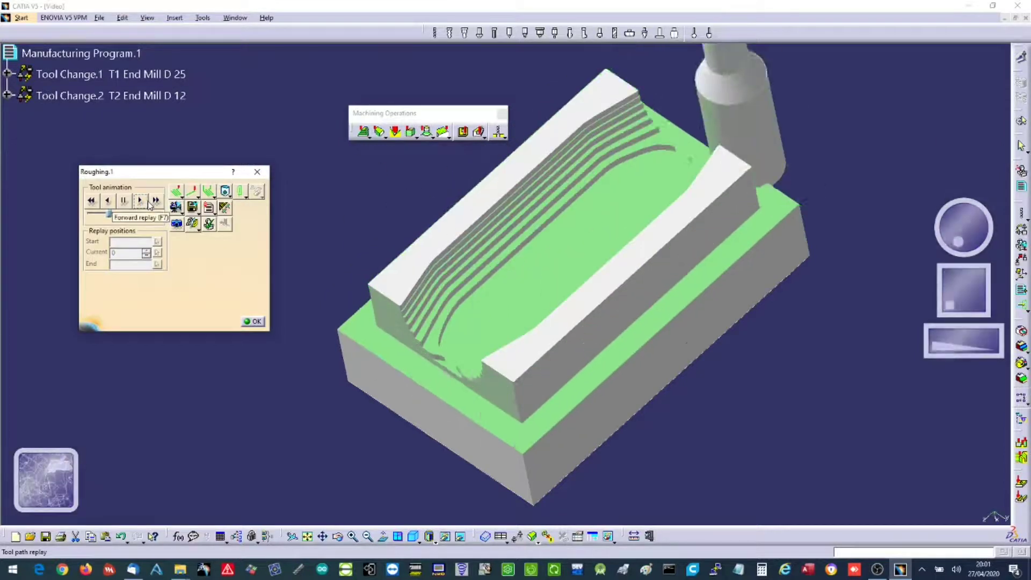
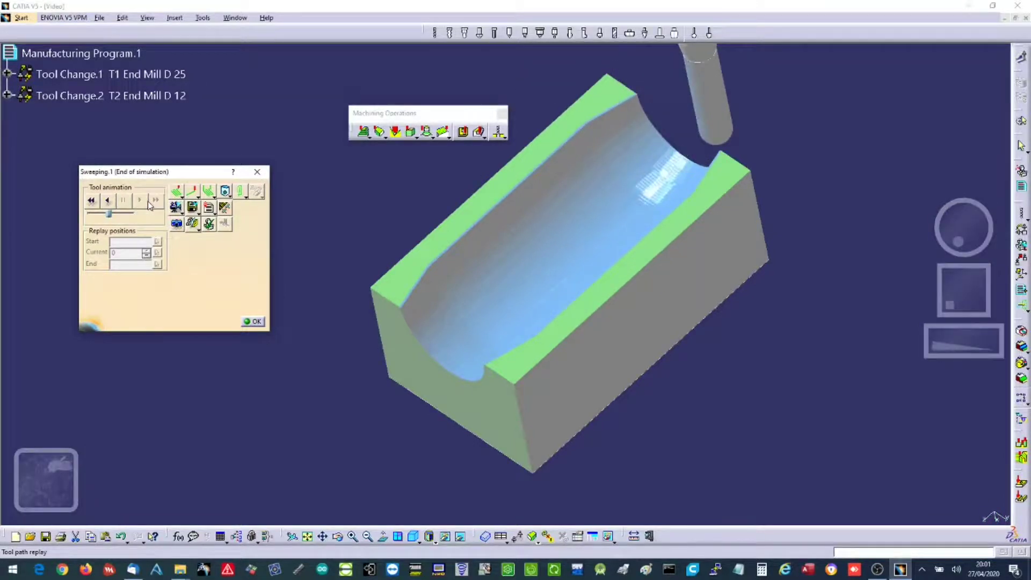
pyautogui.moveTo(480, 379); pyautogui.dragTo(612, 249, button='middle')
pyautogui.click(254, 322)
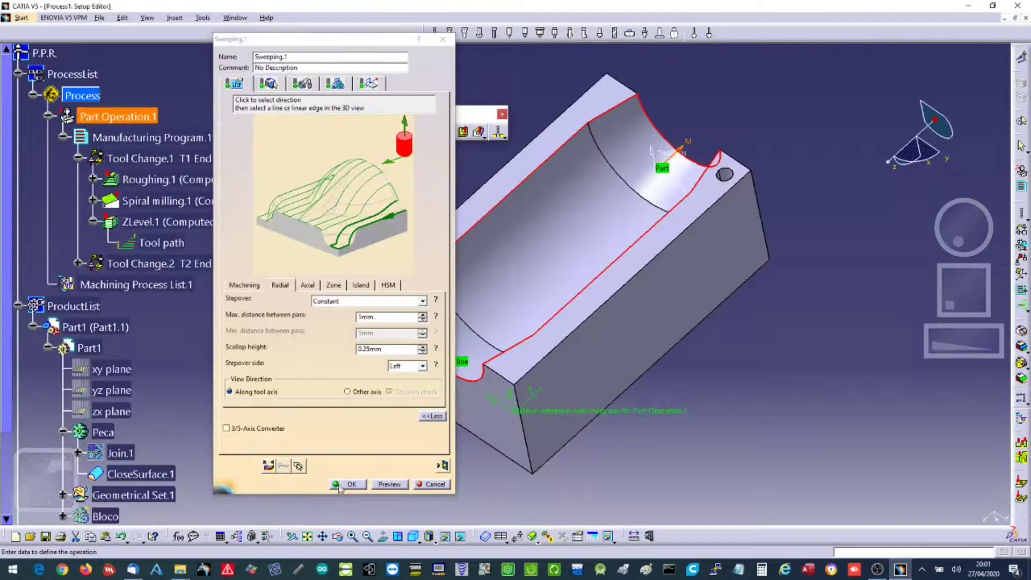
# Accept Sweeping.1 and add a Drilling operation on the two corner holes of the block, with a depth of 5 mm.
pyautogui.click(347, 484)
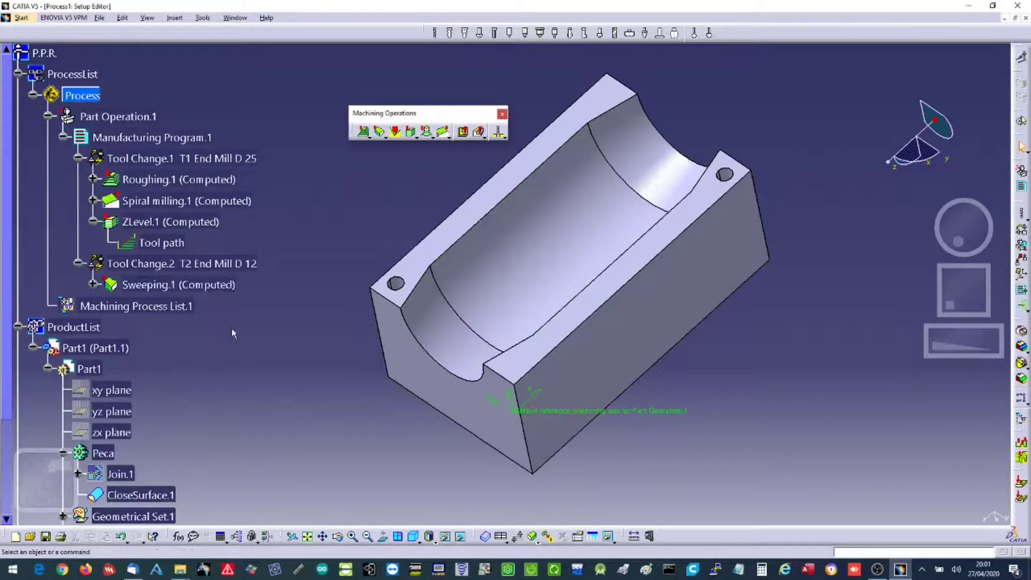
pyautogui.scroll(-3, 232, 329)
pyautogui.scroll(3, 232, 329)
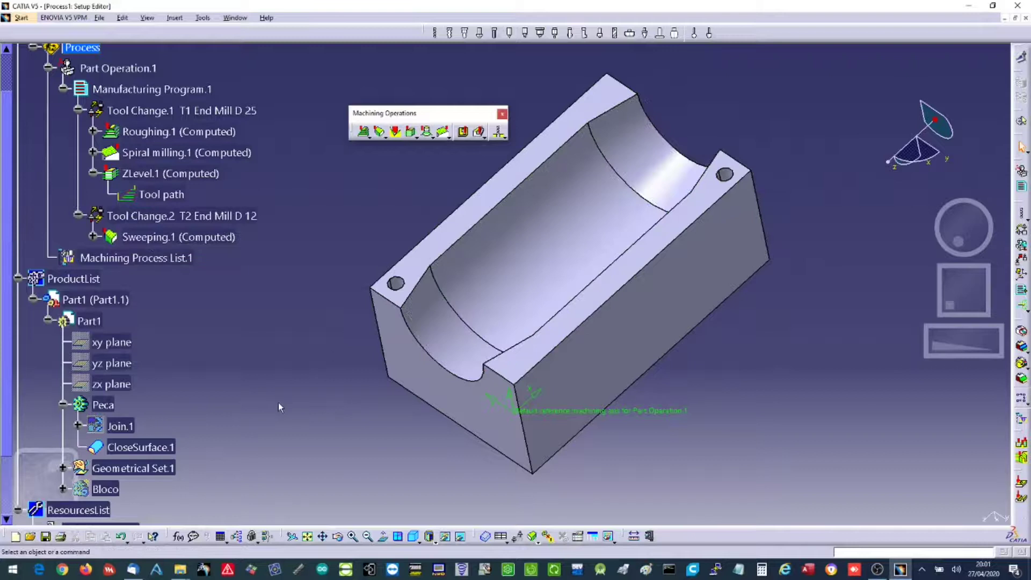
pyautogui.click(499, 135)
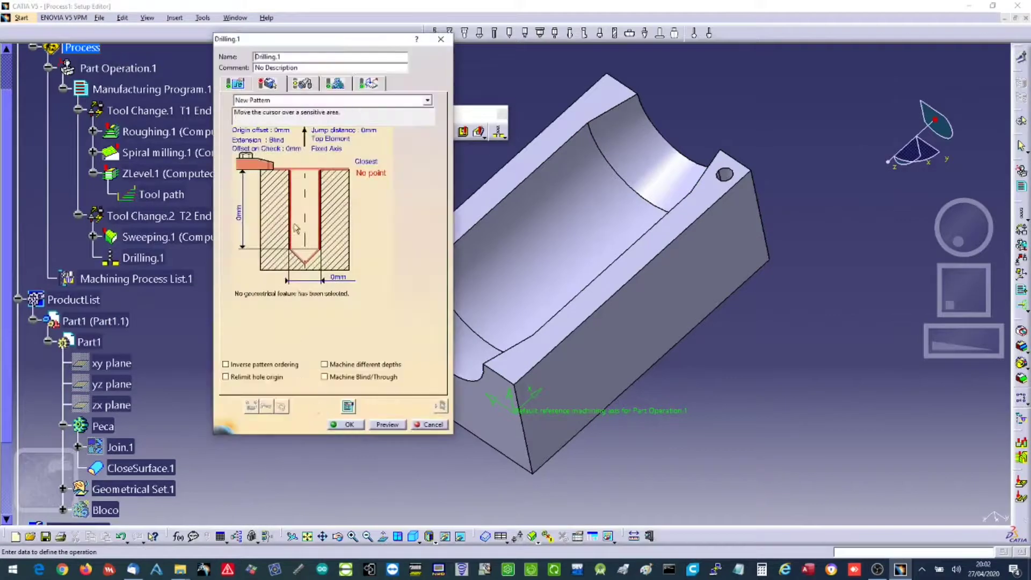
pyautogui.click(293, 228)
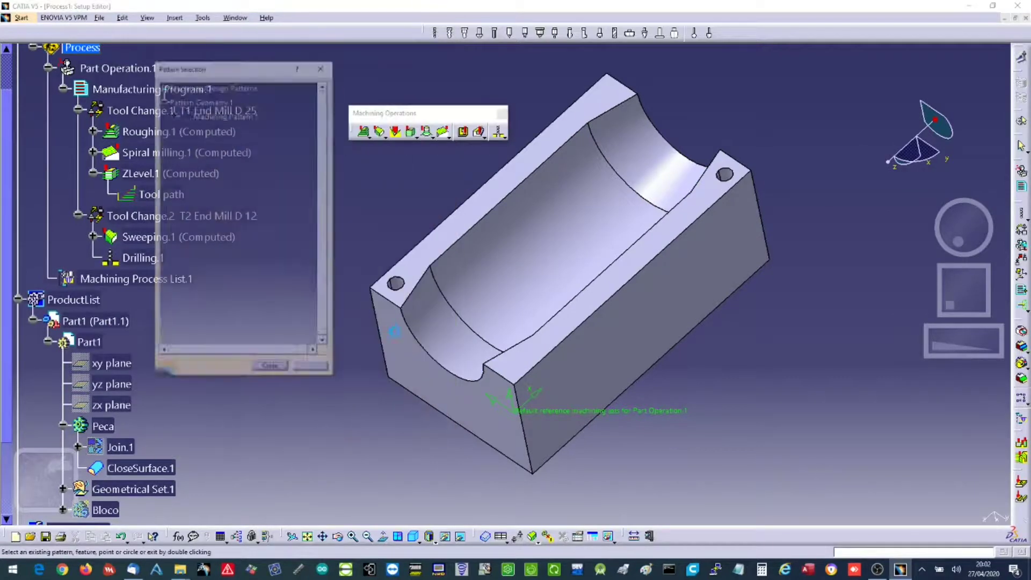
pyautogui.click(408, 284)
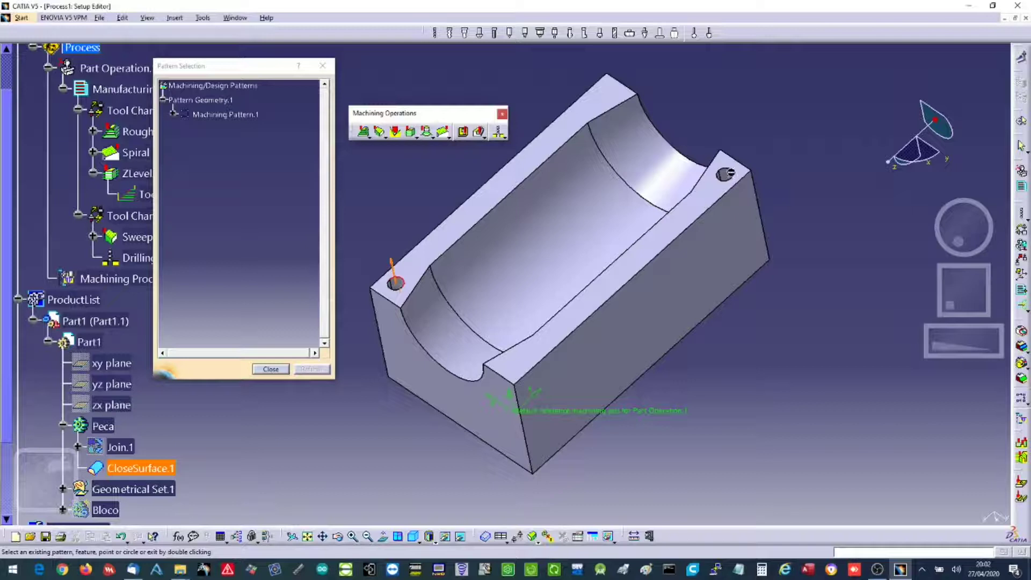
pyautogui.click(726, 174)
pyautogui.doubleClick(443, 277)
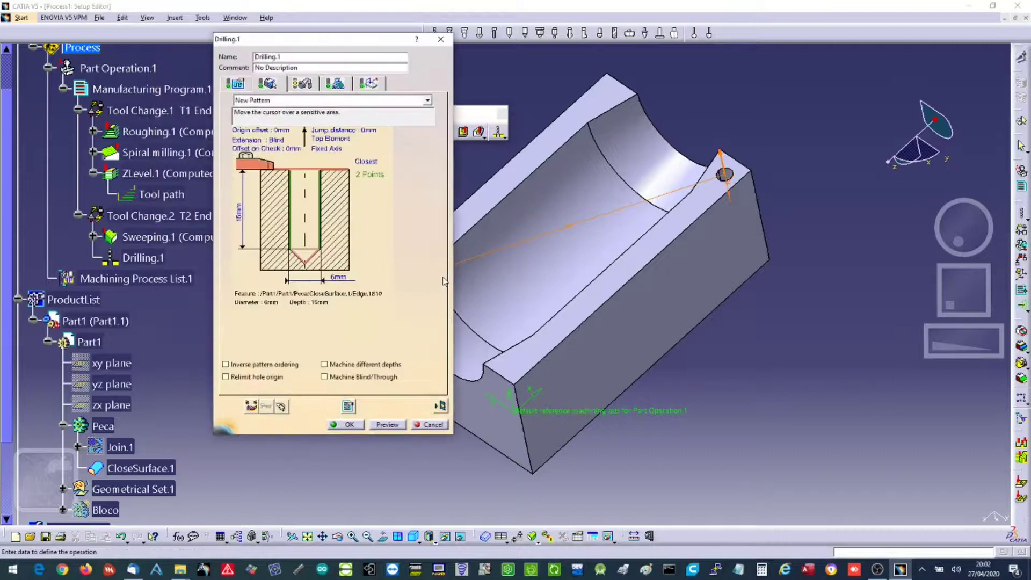
pyautogui.doubleClick(244, 230)
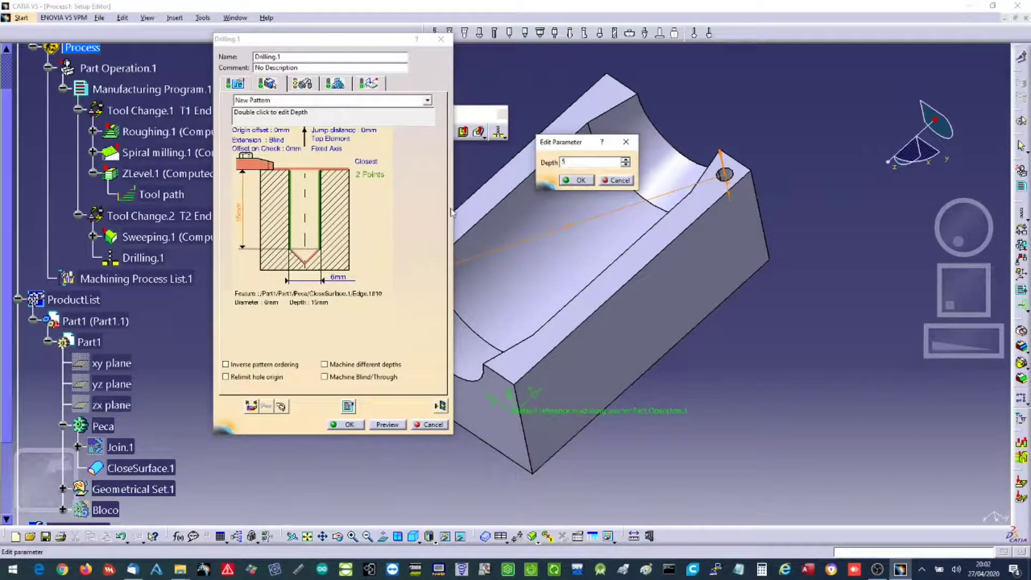
pyautogui.click(579, 180)
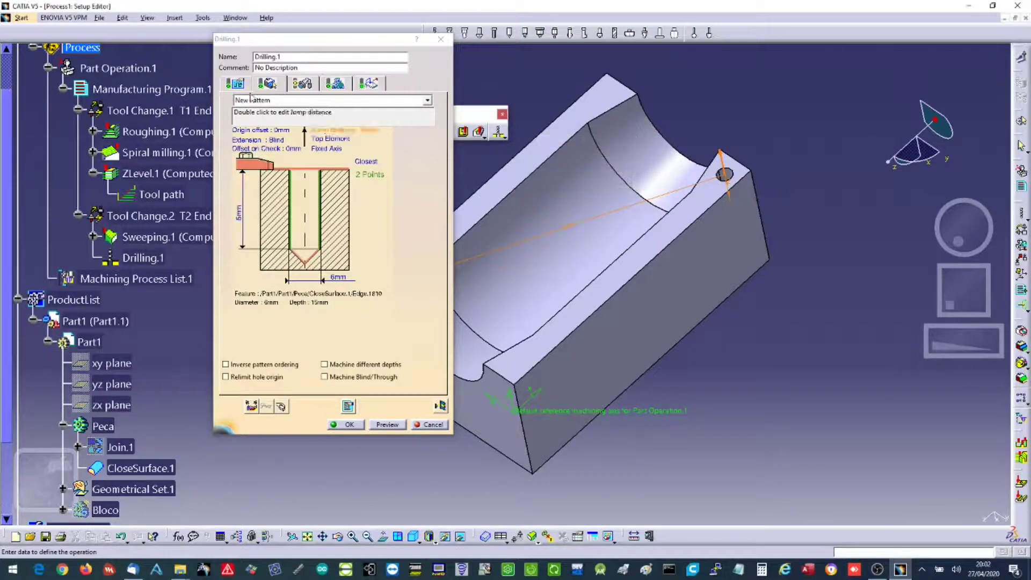
# Edit the approach clearance of Drilling.1 and assign the existing T4 Drill D 6 as its tool.
pyautogui.click(236, 84)
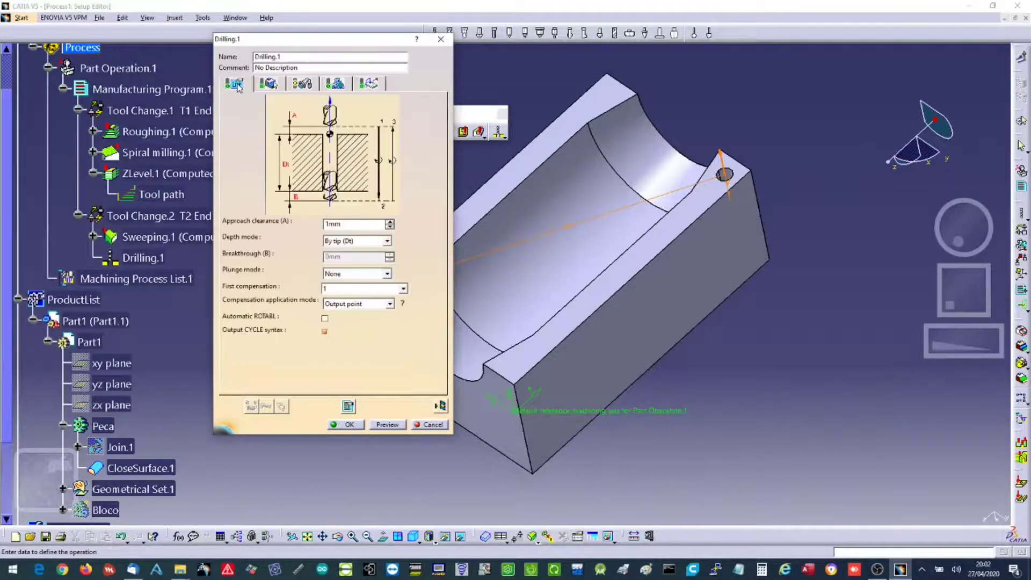
pyautogui.moveTo(359, 224); pyautogui.dragTo(289, 225)
pyautogui.click(336, 83)
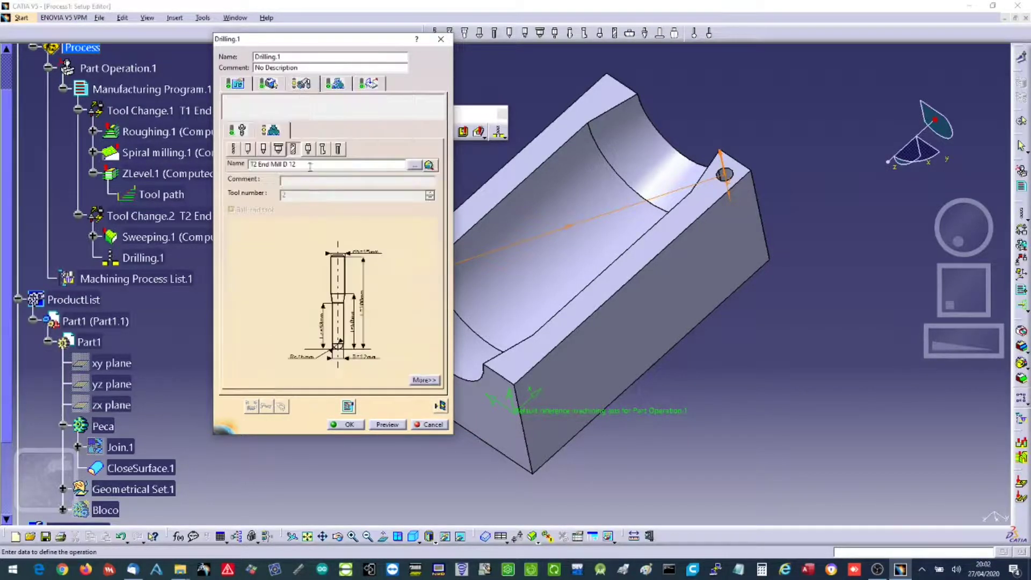
pyautogui.click(413, 166)
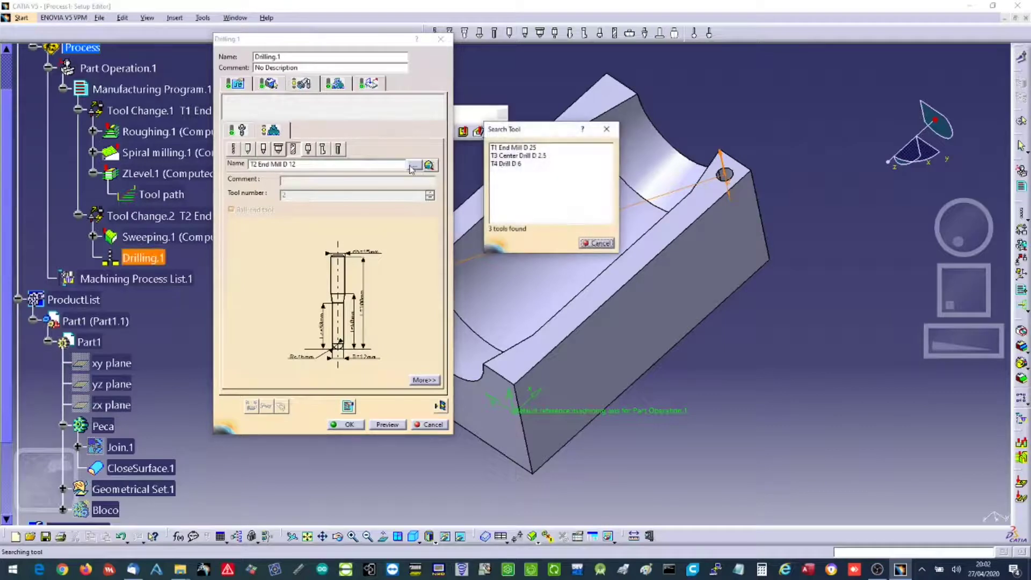
pyautogui.doubleClick(506, 163)
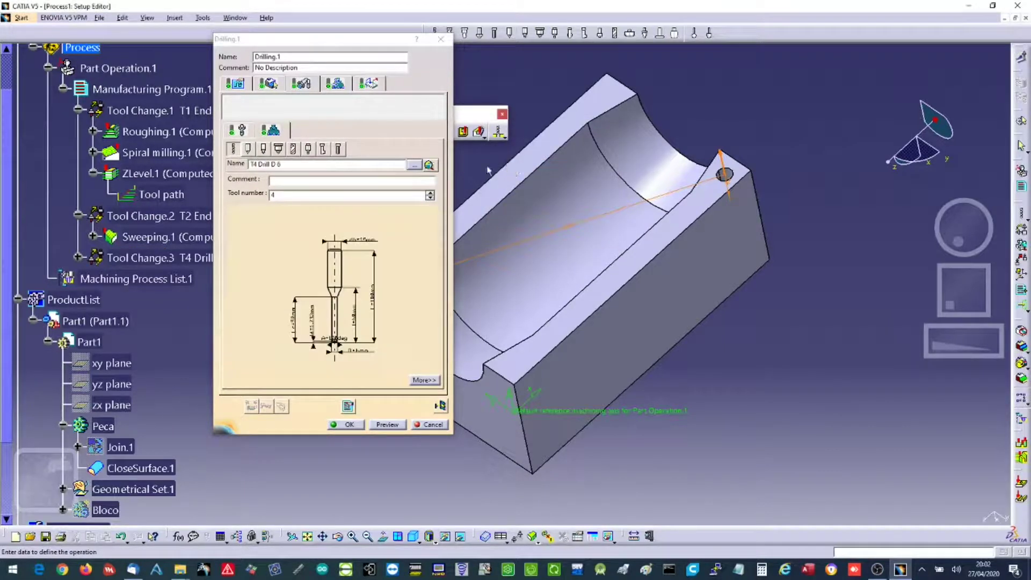
# Turn off automatic feeds and speeds for Drilling.1, setting plunge and machining feedrates to 300 mm_mn and spindle speed to 2500 turn_mn.
pyautogui.click(337, 86)
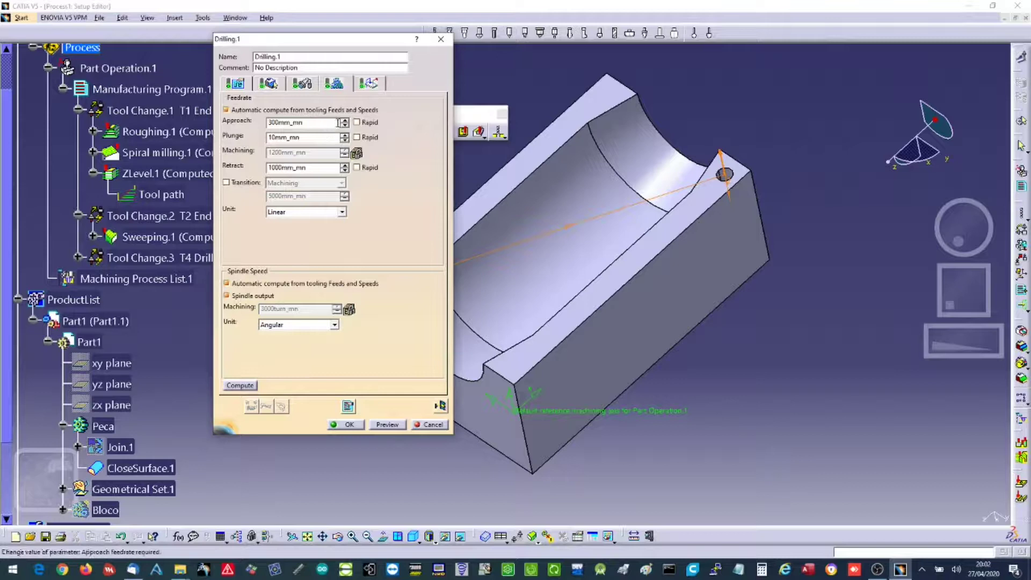
pyautogui.doubleClick(293, 137)
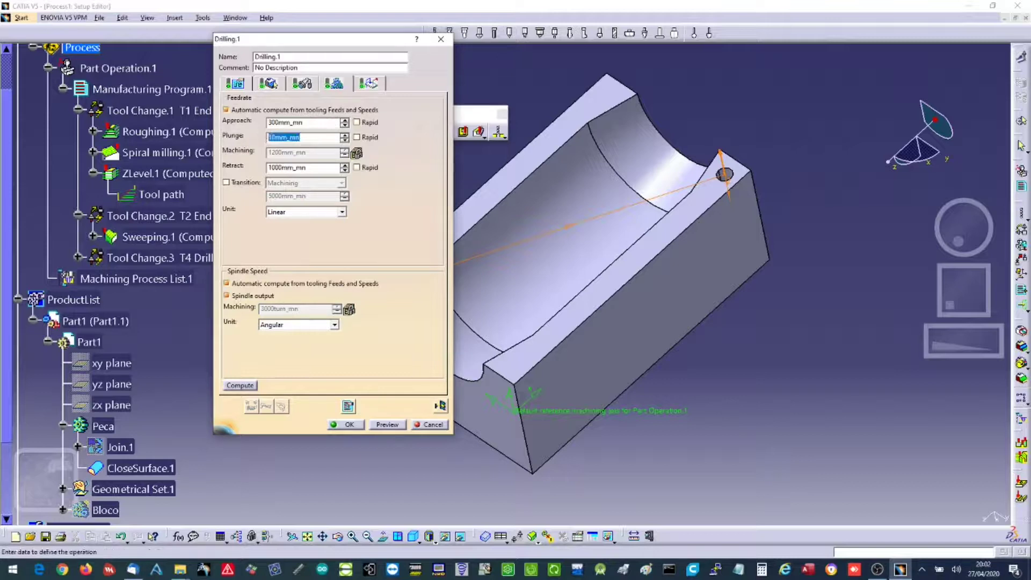
pyautogui.write('300')
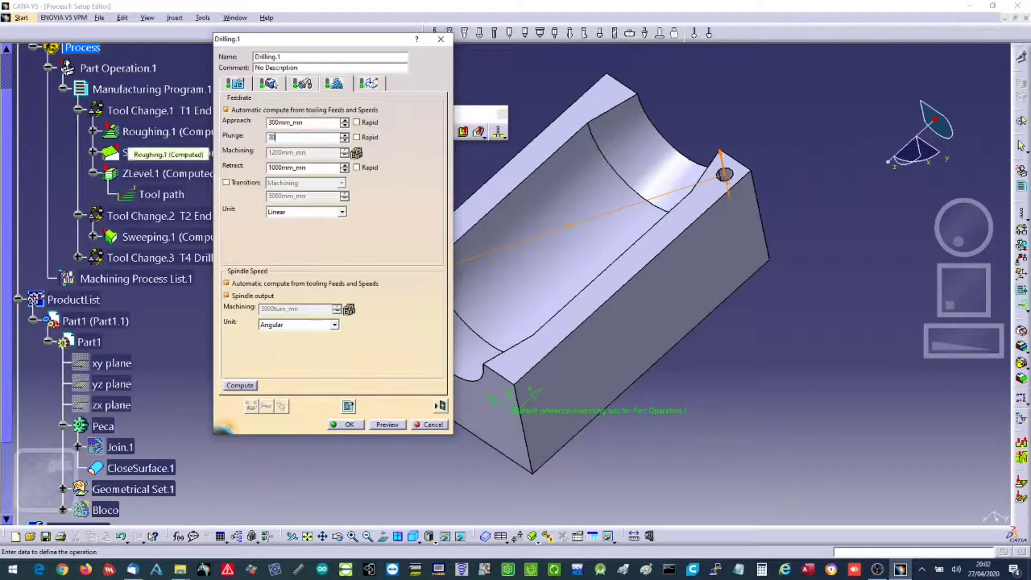
pyautogui.click(245, 109)
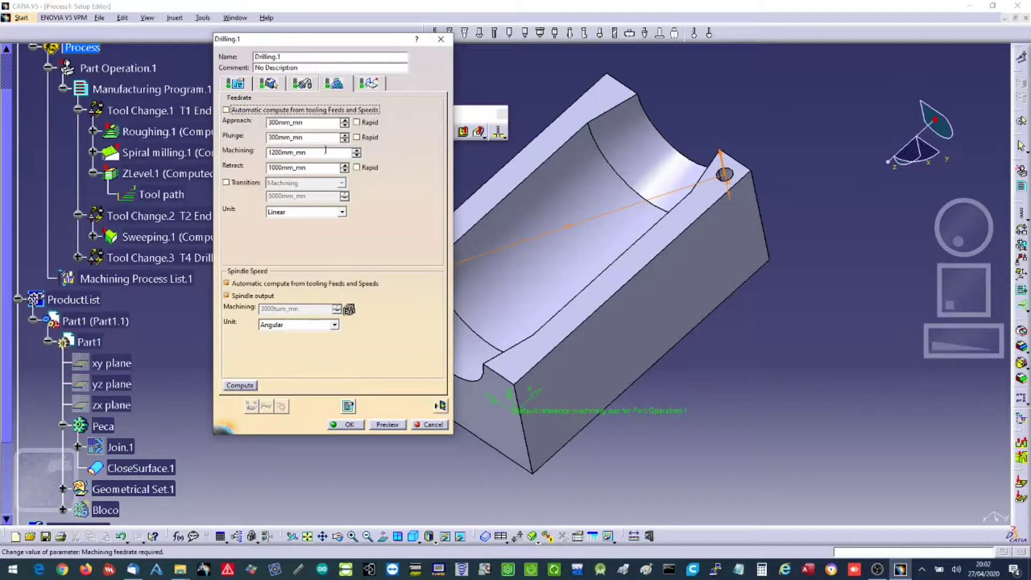
pyautogui.write('300')
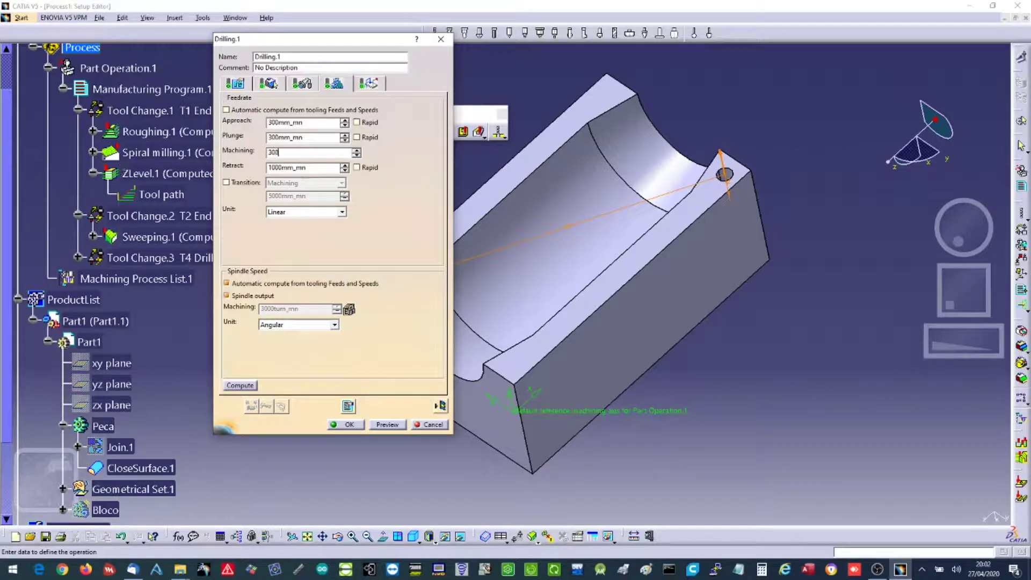
pyautogui.click(236, 283)
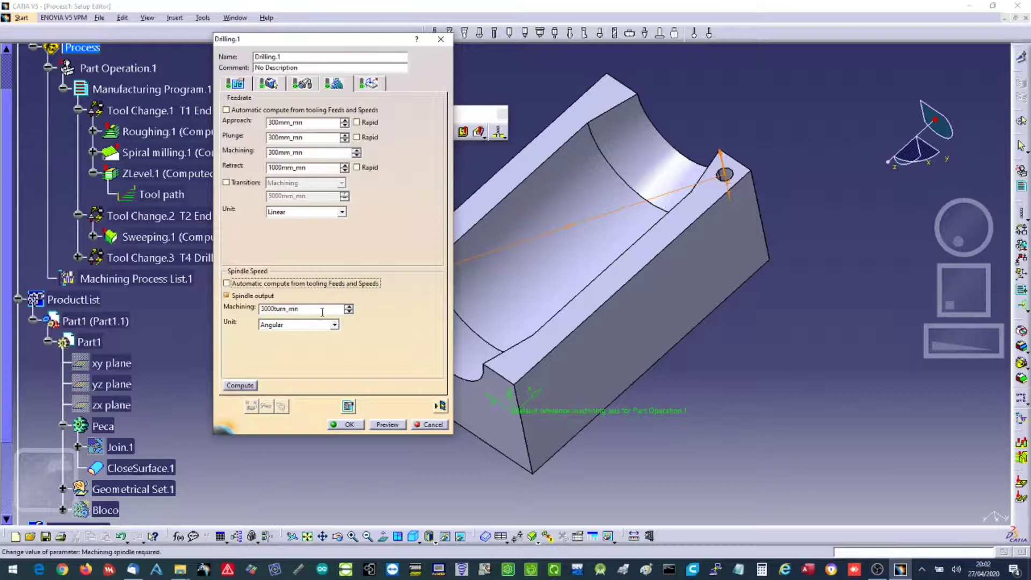
pyautogui.write('2500')
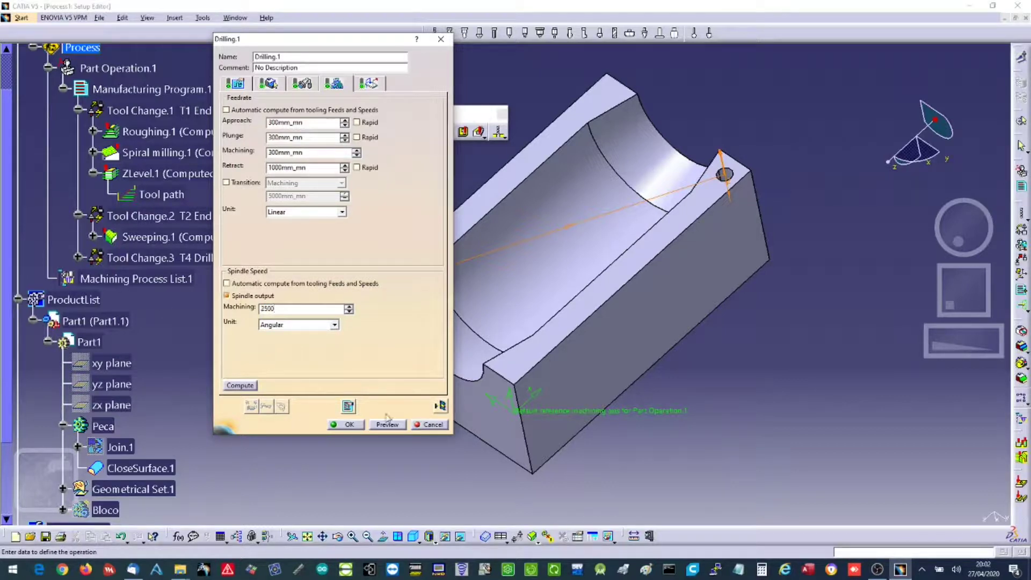
# Compute the drilling tool path, play the full material-removal video through the drilled holes, and accept Drilling.1.
pyautogui.click(440, 408)
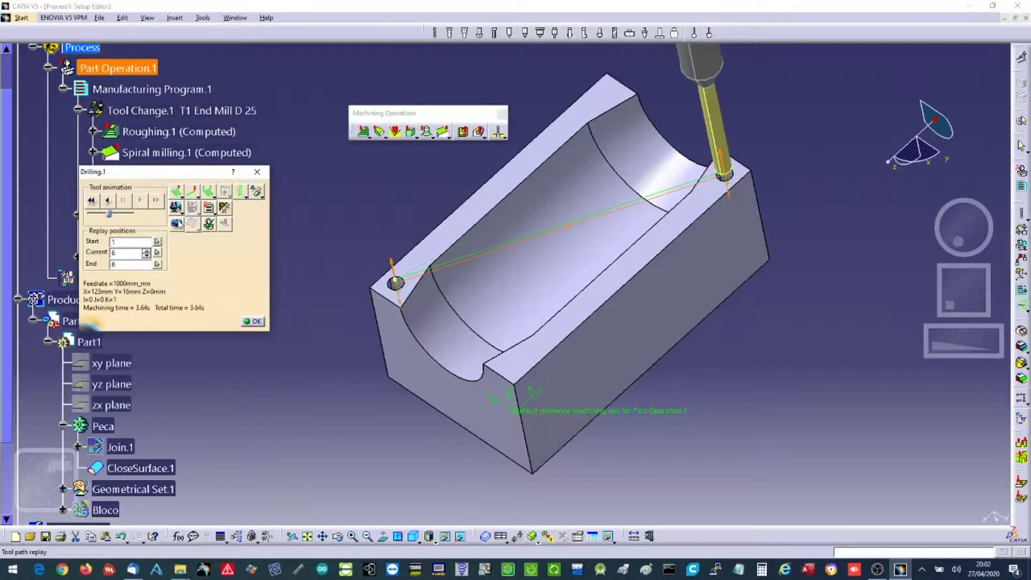
pyautogui.click(180, 210)
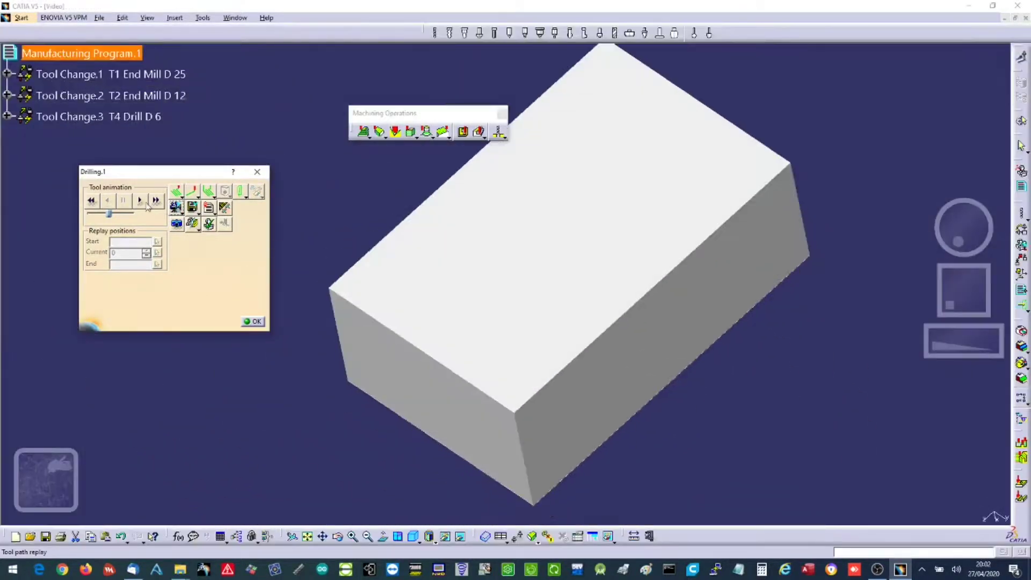
pyautogui.click(143, 202)
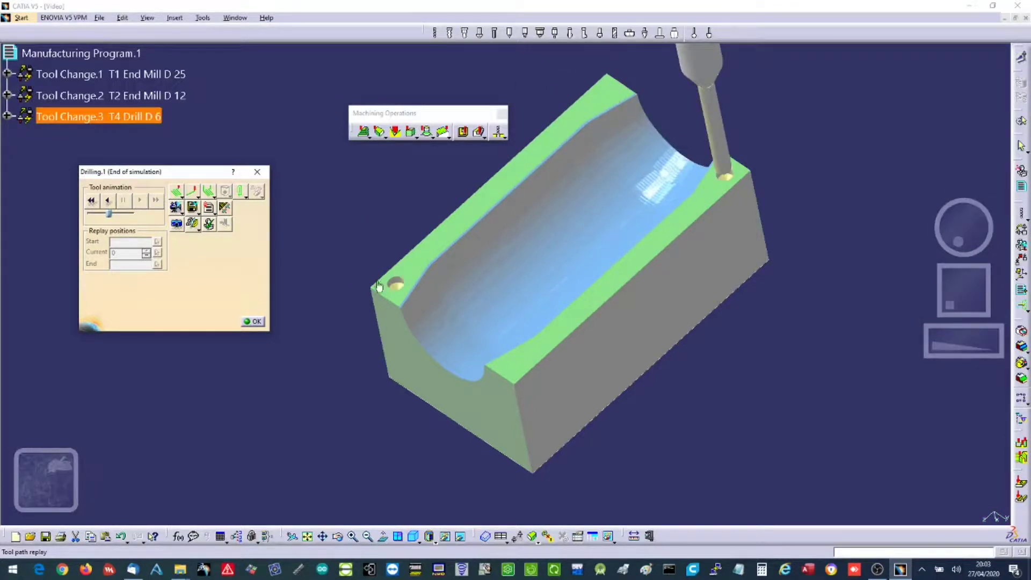
pyautogui.click(246, 323)
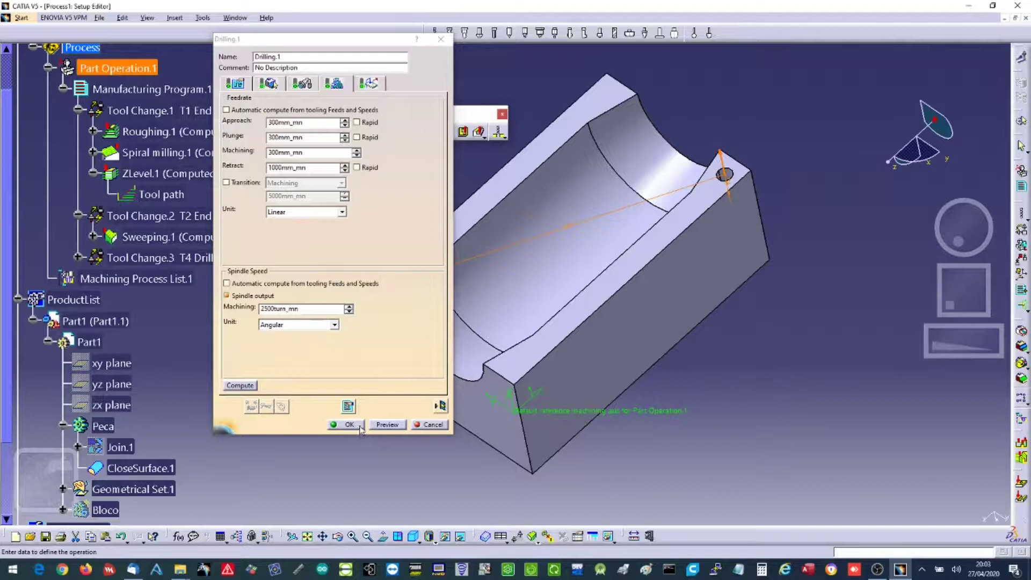
pyautogui.click(358, 425)
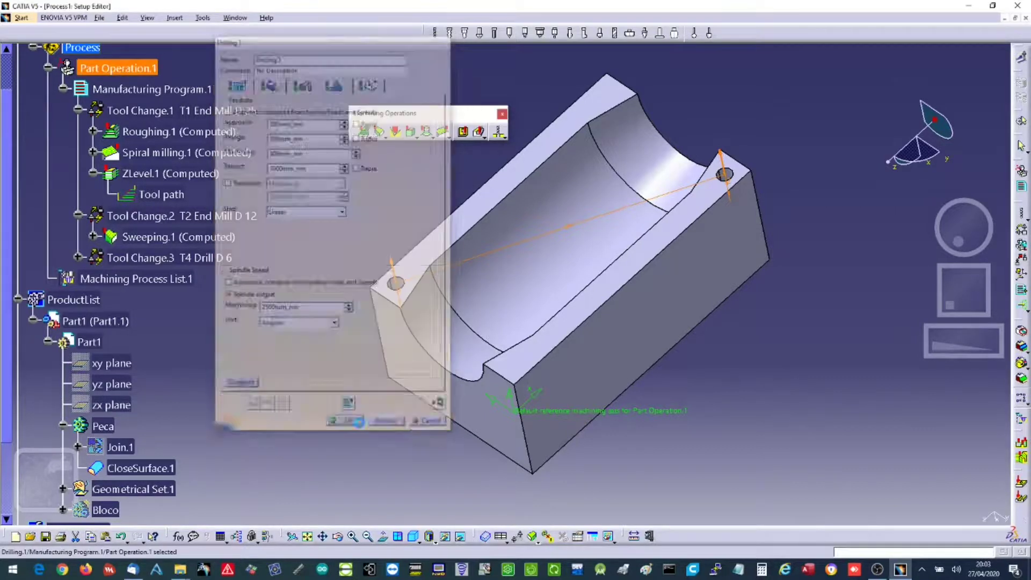
# Add a Drilling Break Chips operation after Drilling.1, reusing Machining Pattern.1 for the two corner holes.
pyautogui.click(78, 258)
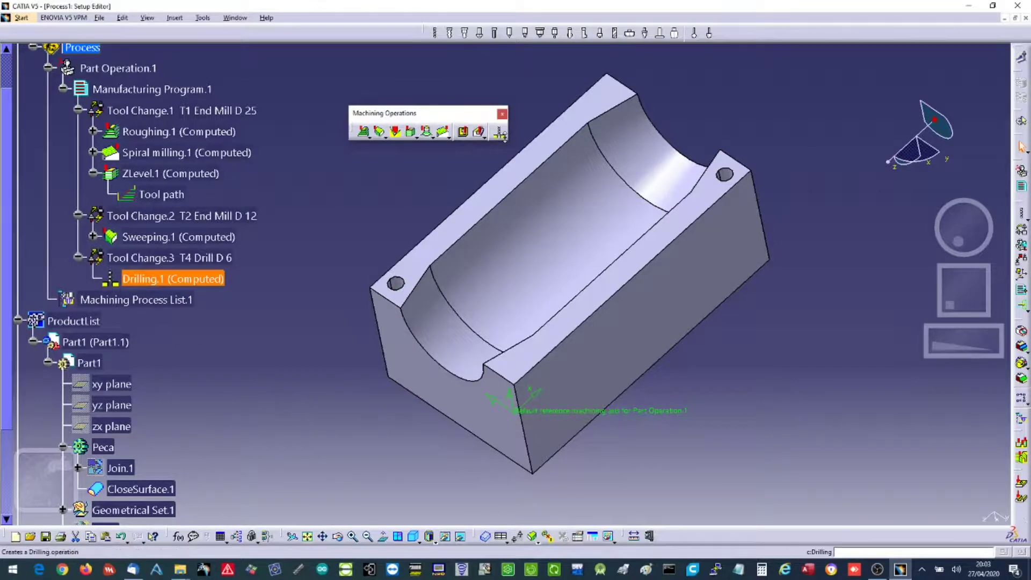
pyautogui.click(499, 133)
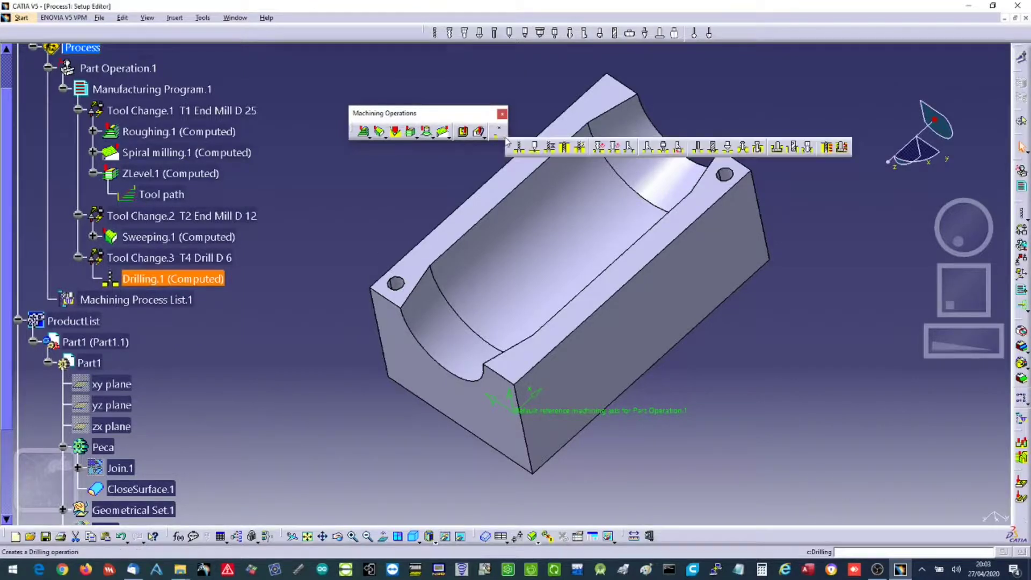
pyautogui.click(582, 149)
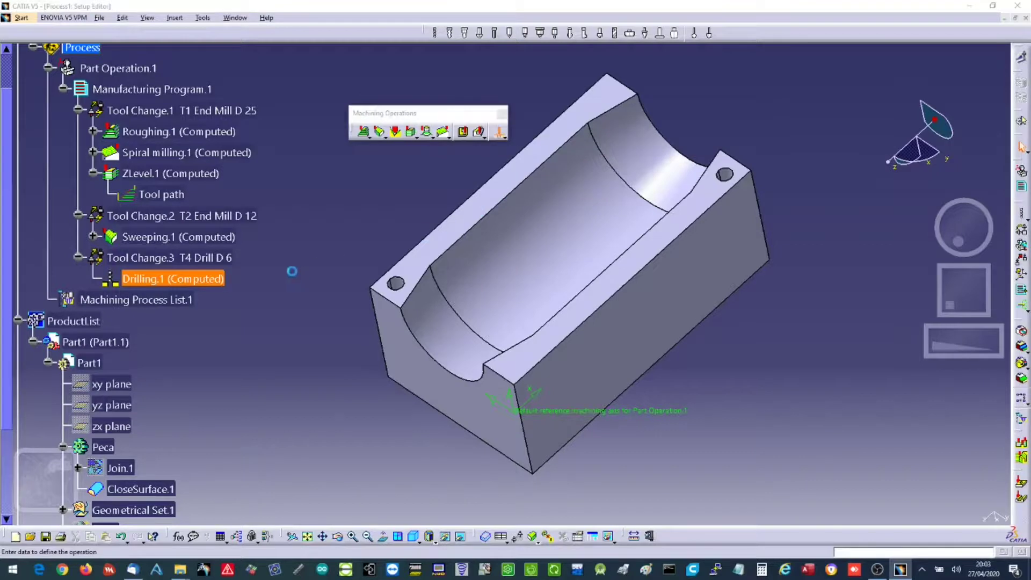
pyautogui.click(214, 279)
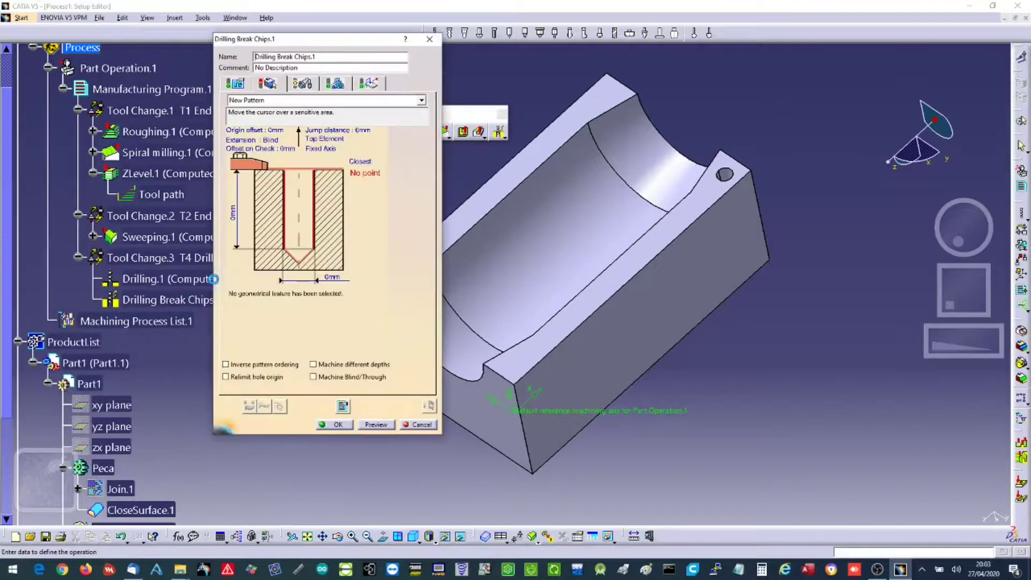
pyautogui.click(287, 206)
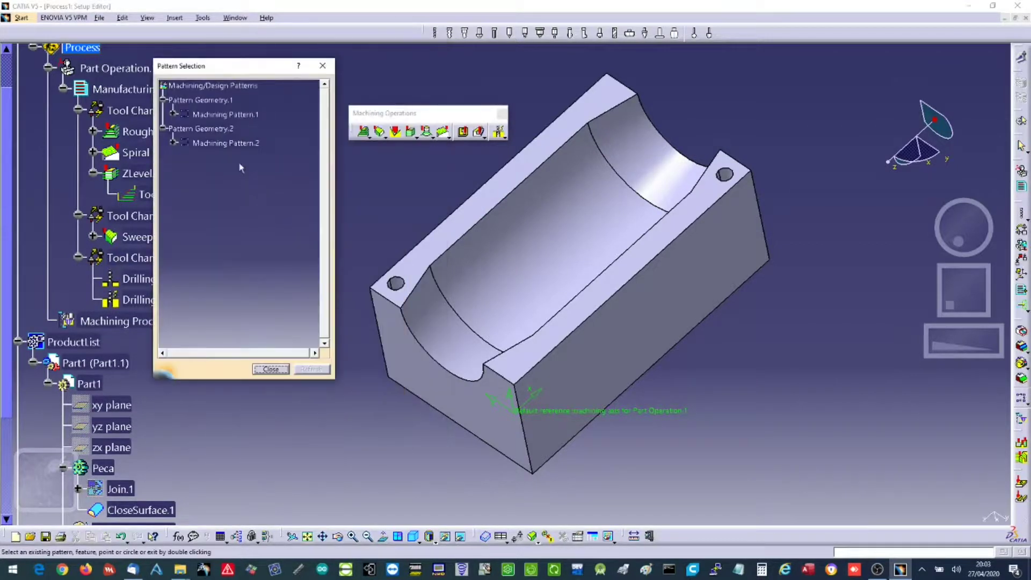
pyautogui.doubleClick(229, 115)
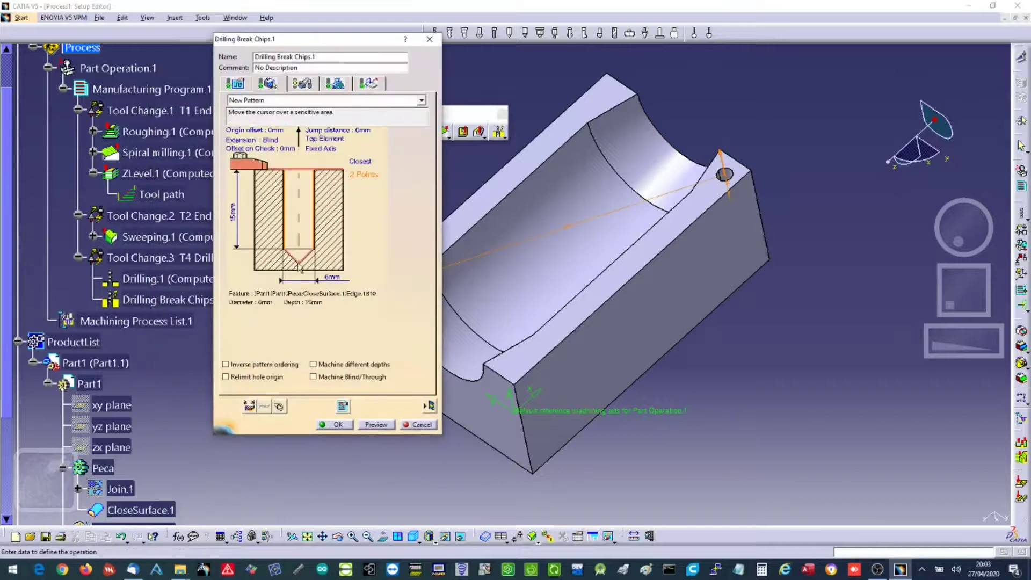
# Set the maximum depth of cut of Drilling Break Chips.1 to 2 mm.
pyautogui.click(244, 85)
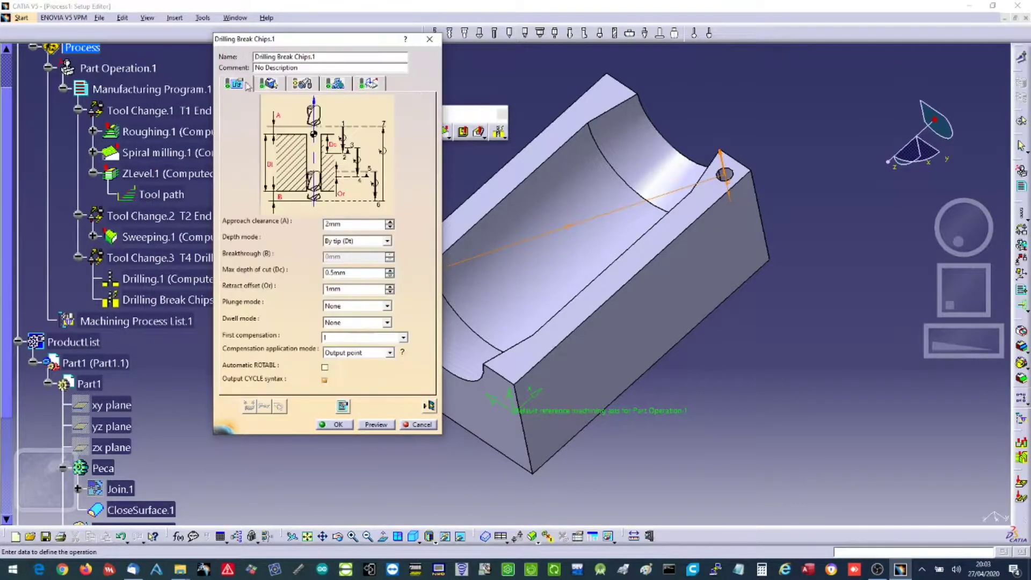
pyautogui.doubleClick(359, 224)
pyautogui.doubleClick(359, 272)
pyautogui.write('2')
# Review the hole geometry, assigned tool, feedrates and spindle speed of Drilling Break Chips.1.
pyautogui.click(270, 84)
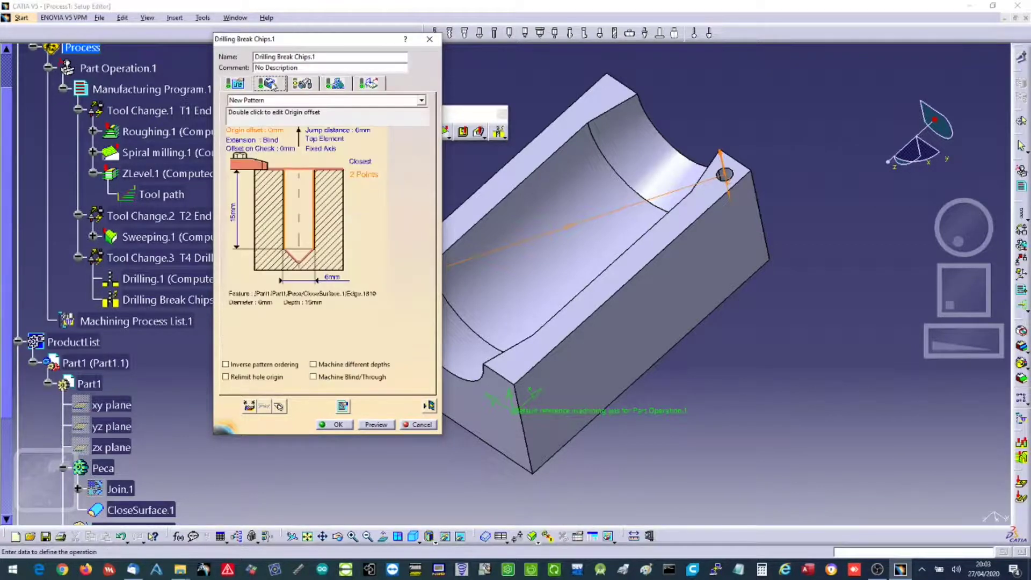
pyautogui.click(304, 84)
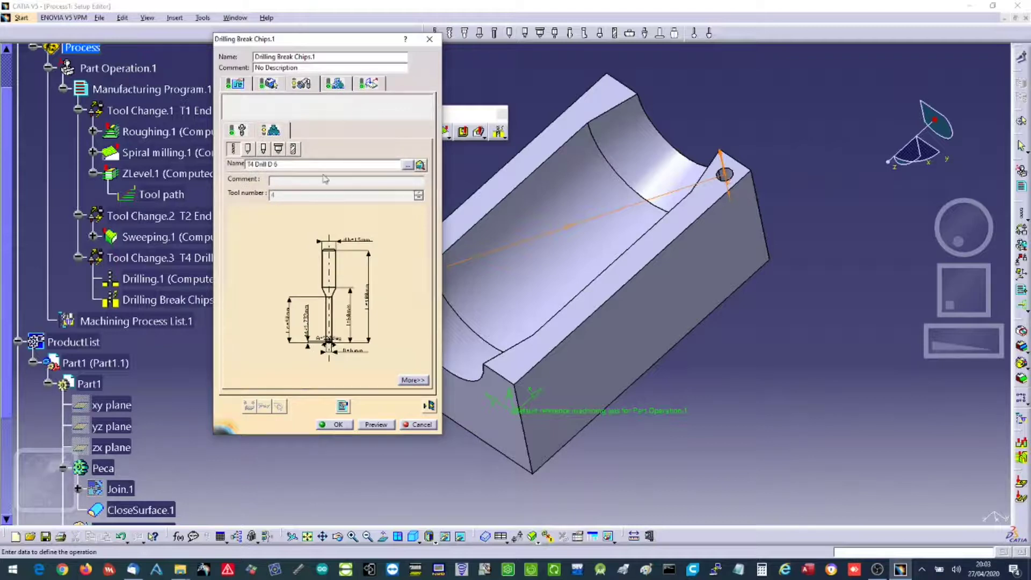
pyautogui.moveTo(300, 167); pyautogui.dragTo(193, 171)
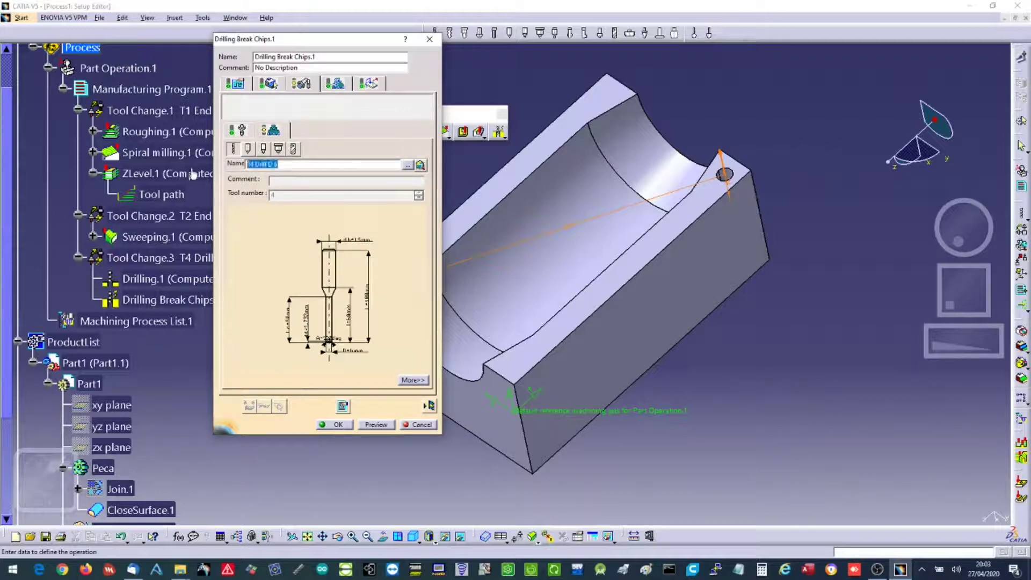
pyautogui.click(334, 84)
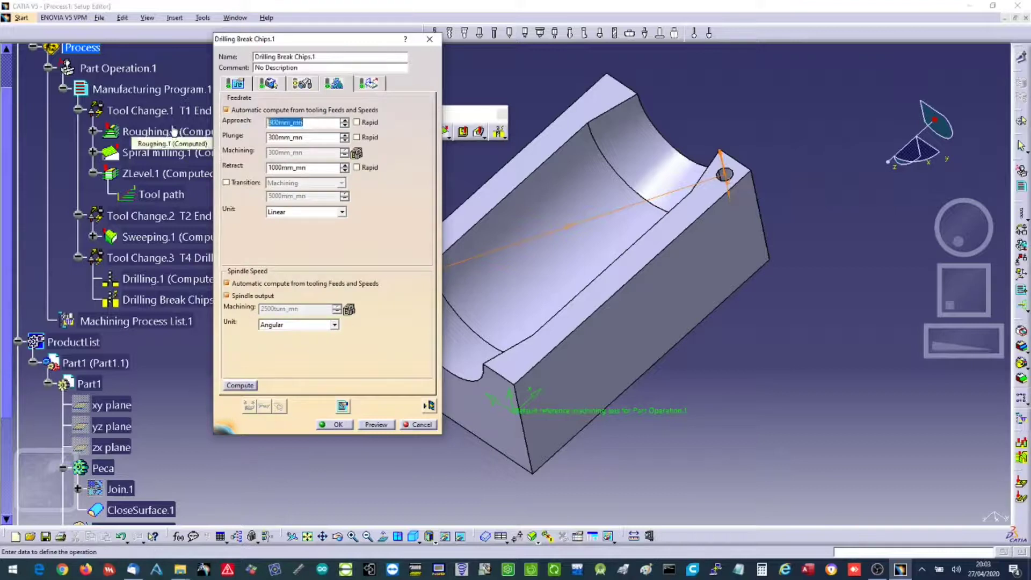
# Turn off automatic feed and speed computation for Drilling Break Chips.1; set approach, plunge and machining feedrates to 350mm_mn and spindle speed to 2200turn_mn.
pyautogui.write('350')
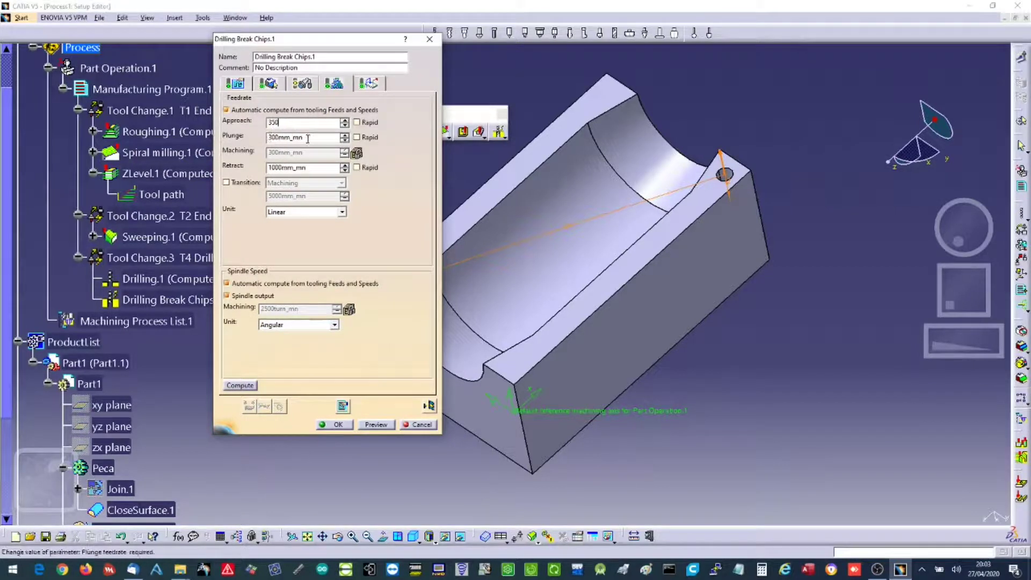
pyautogui.press('Tab')
pyautogui.write('350')
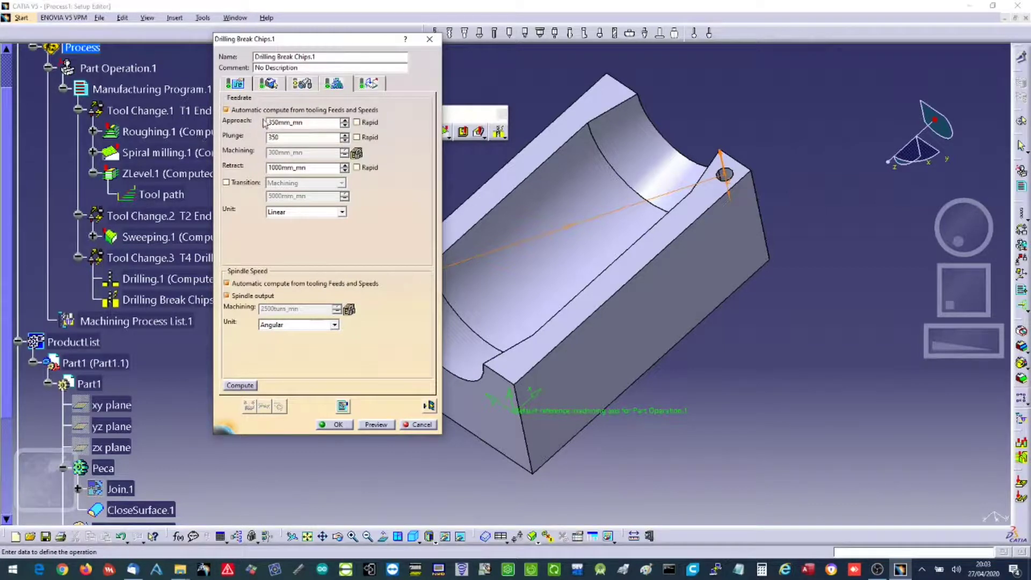
pyautogui.press('Tab')
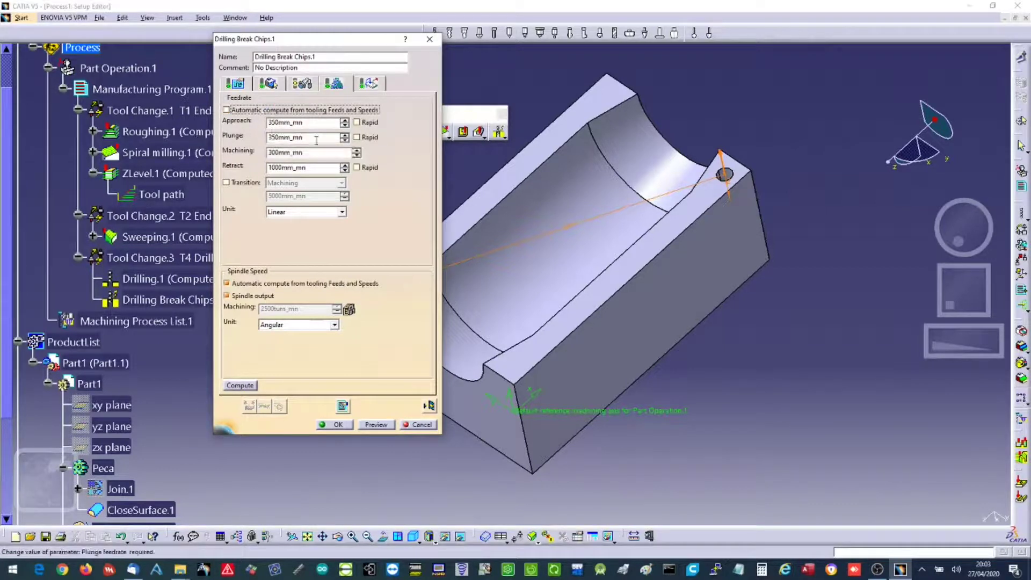
pyautogui.write('3')
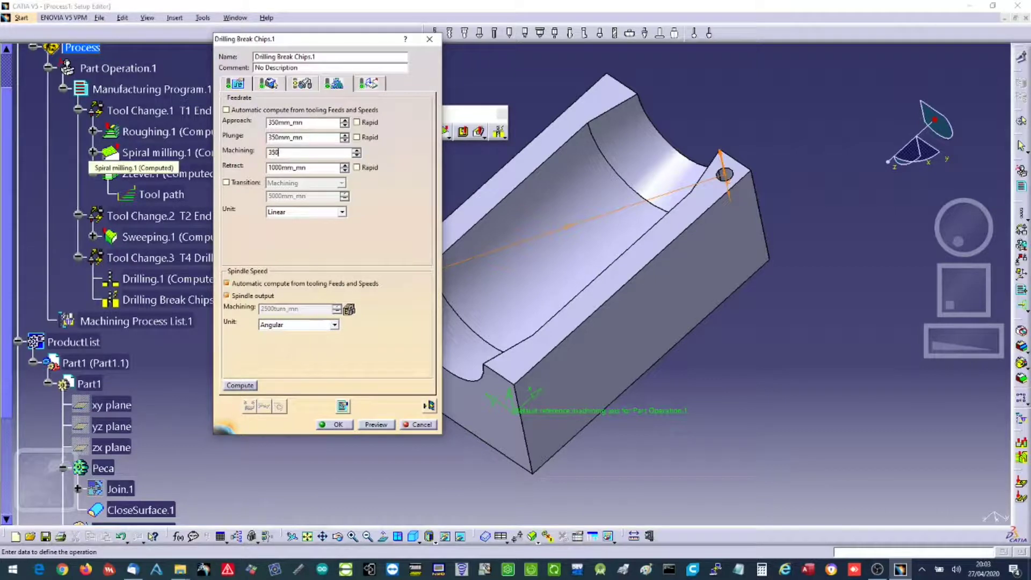
pyautogui.write('50')
pyautogui.press('Tab')
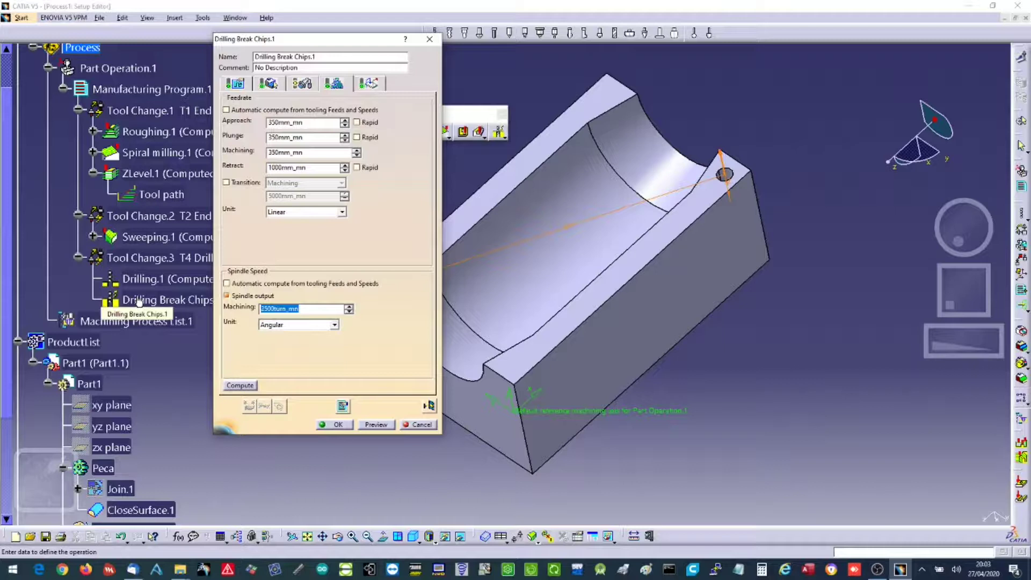
pyautogui.write('2200')
# Compute the Drilling Break Chips.1 tool path, play the full material-removal video, and accept the operation.
pyautogui.click(428, 406)
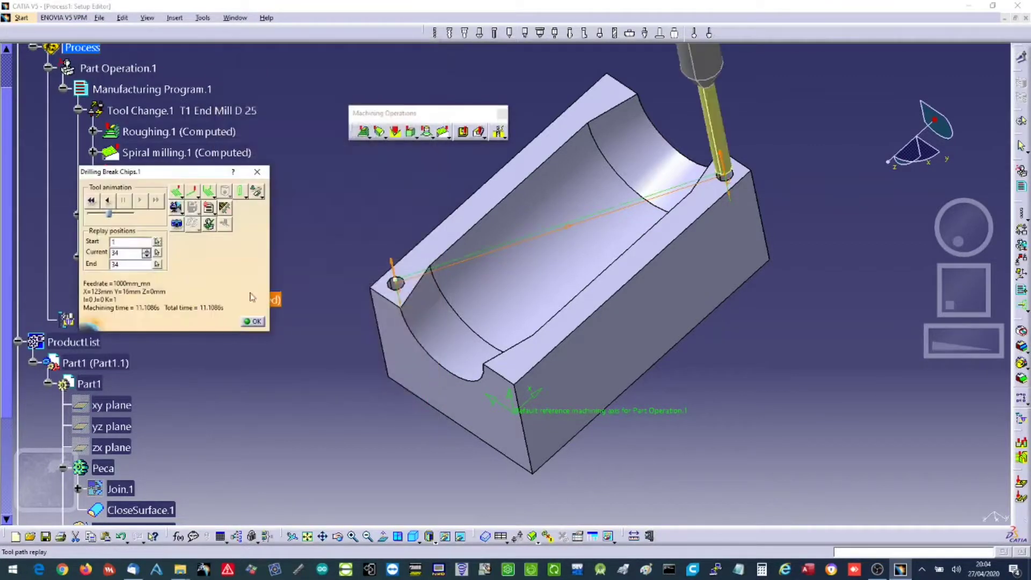
pyautogui.click(177, 207)
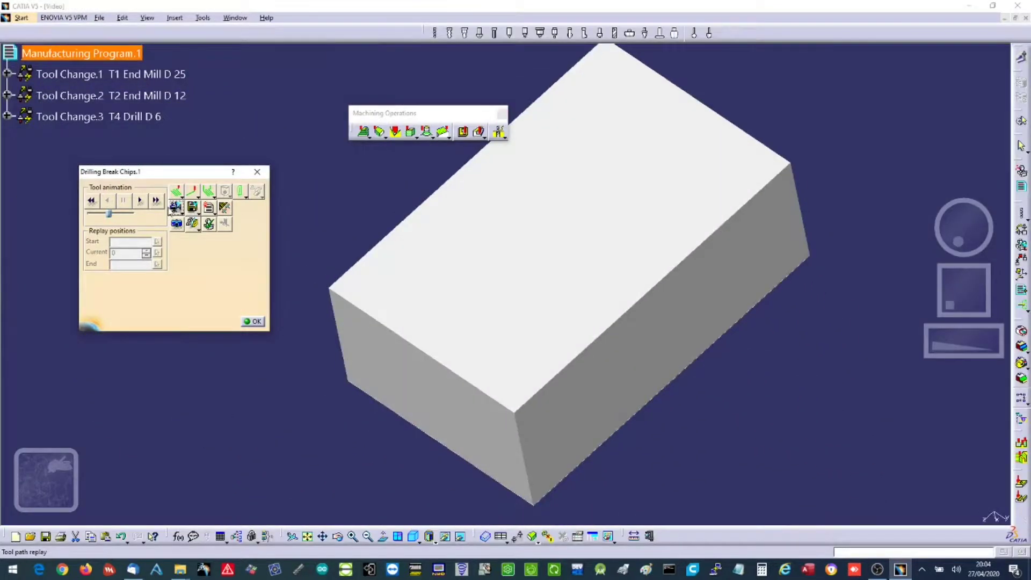
pyautogui.click(140, 201)
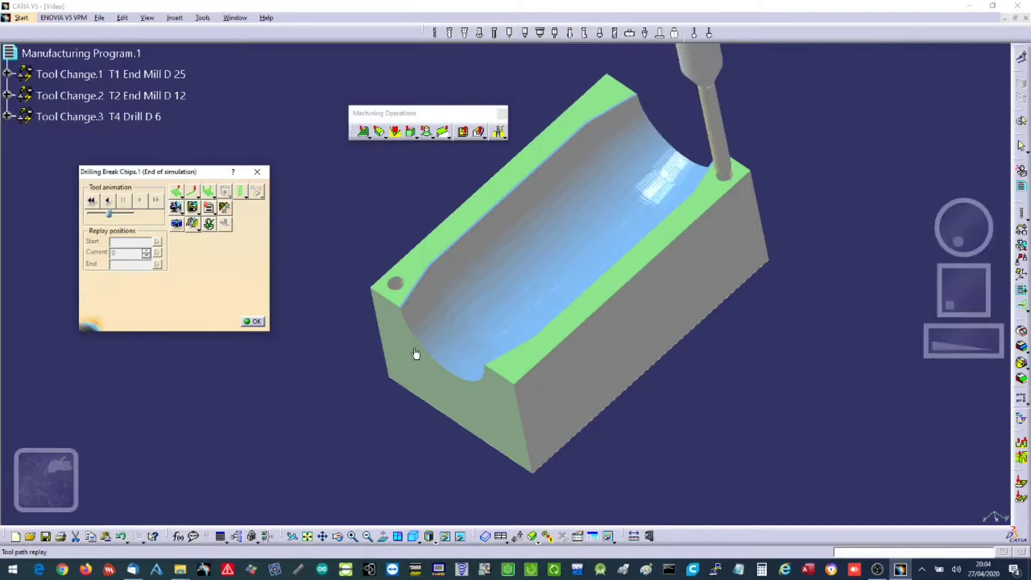
pyautogui.moveTo(415, 357); pyautogui.dragTo(424, 275, button='middle')
pyautogui.click(253, 321)
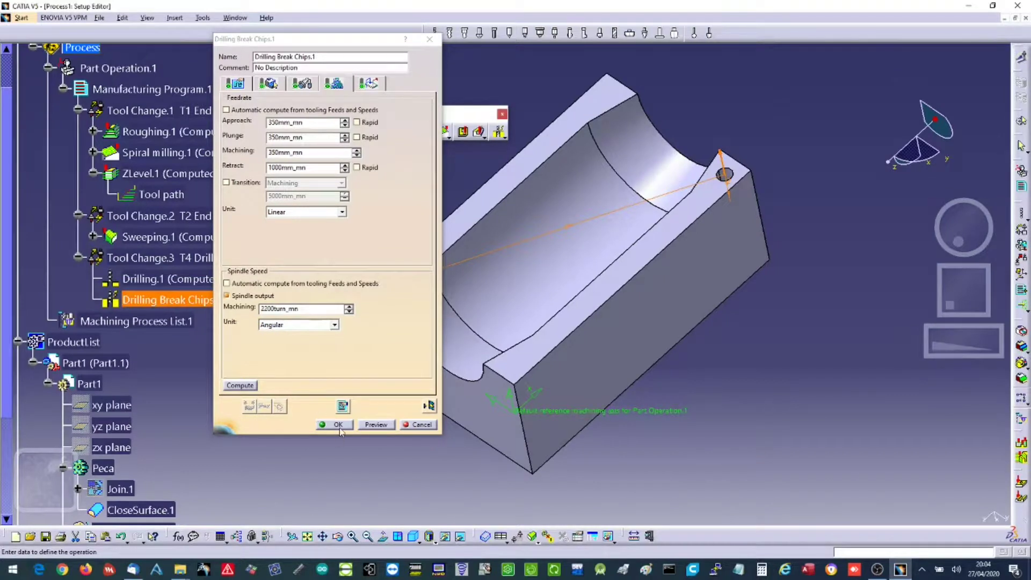
pyautogui.click(340, 428)
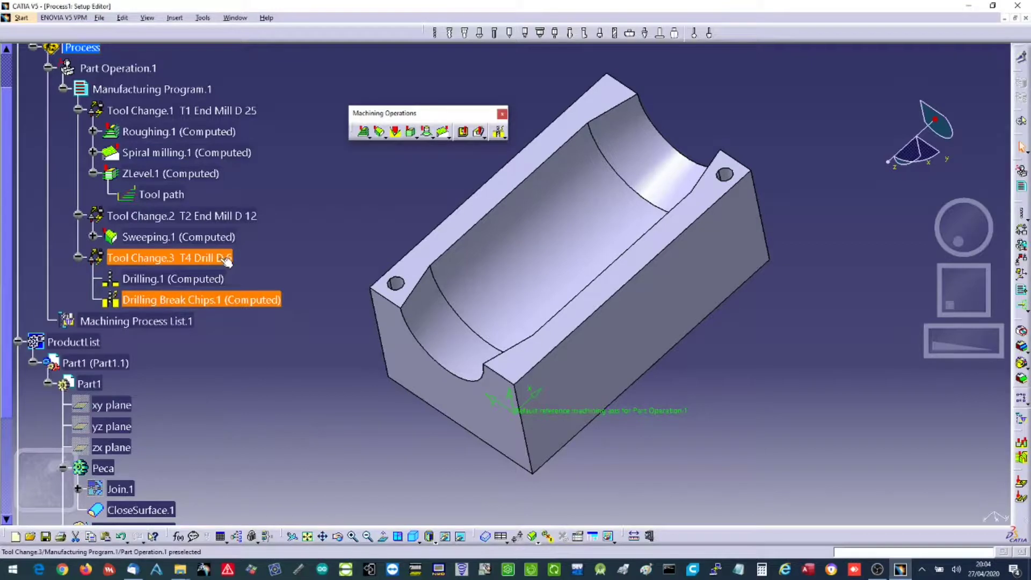
# Replace the tool of Drilling.1 with the existing T3 Center Drill D 2.5.
pyautogui.doubleClick(191, 279)
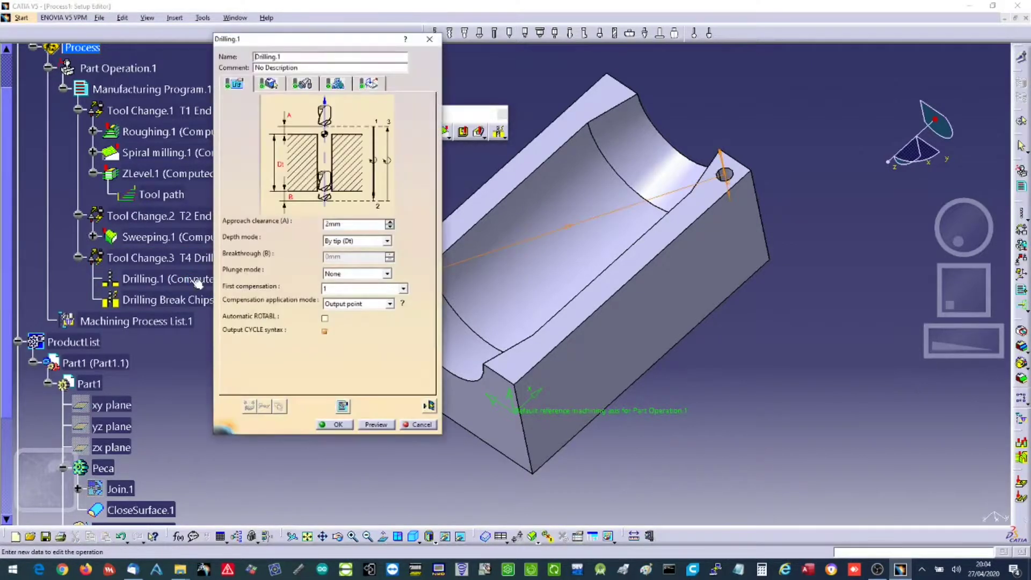
pyautogui.click(276, 87)
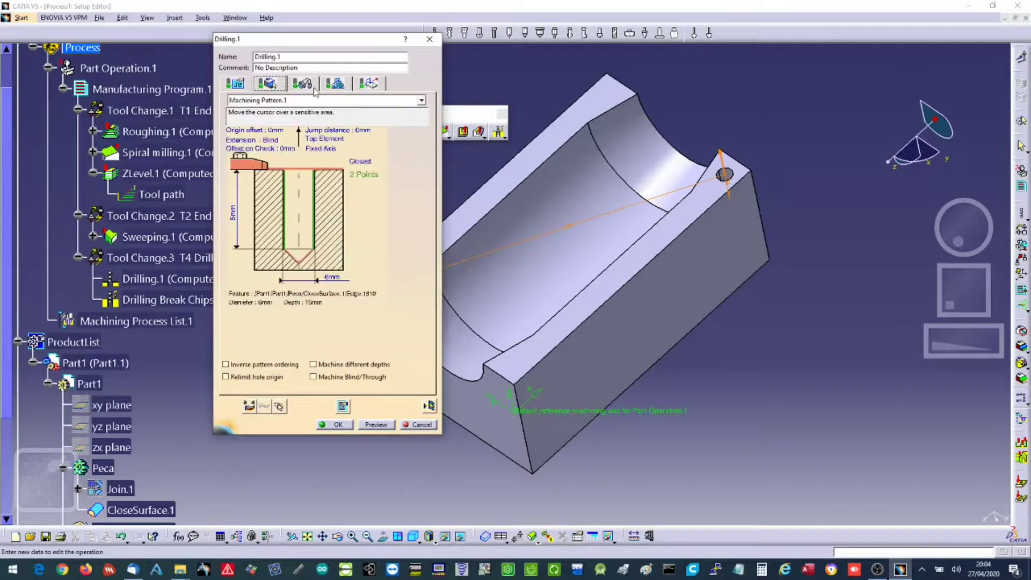
pyautogui.click(301, 86)
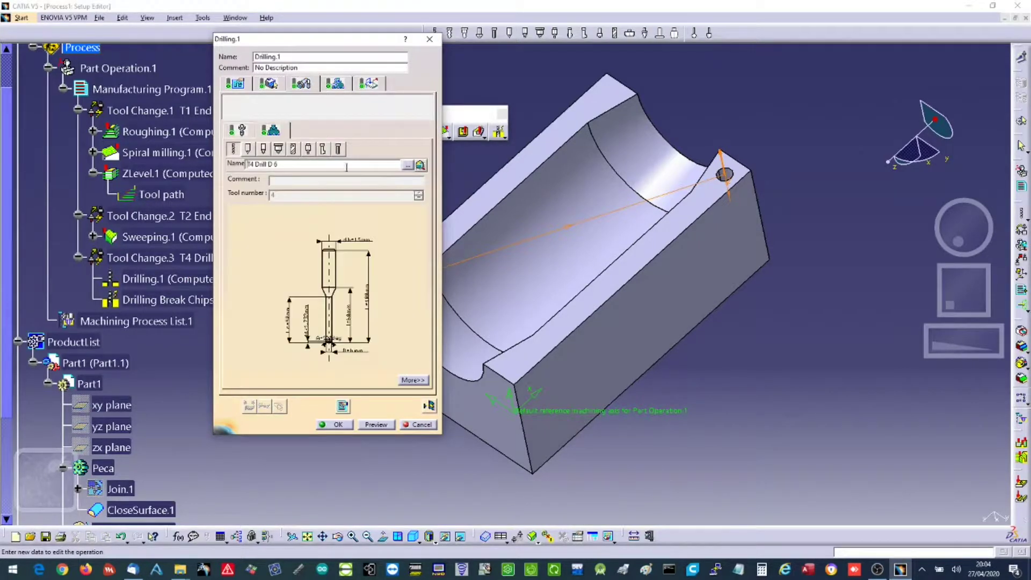
pyautogui.click(407, 164)
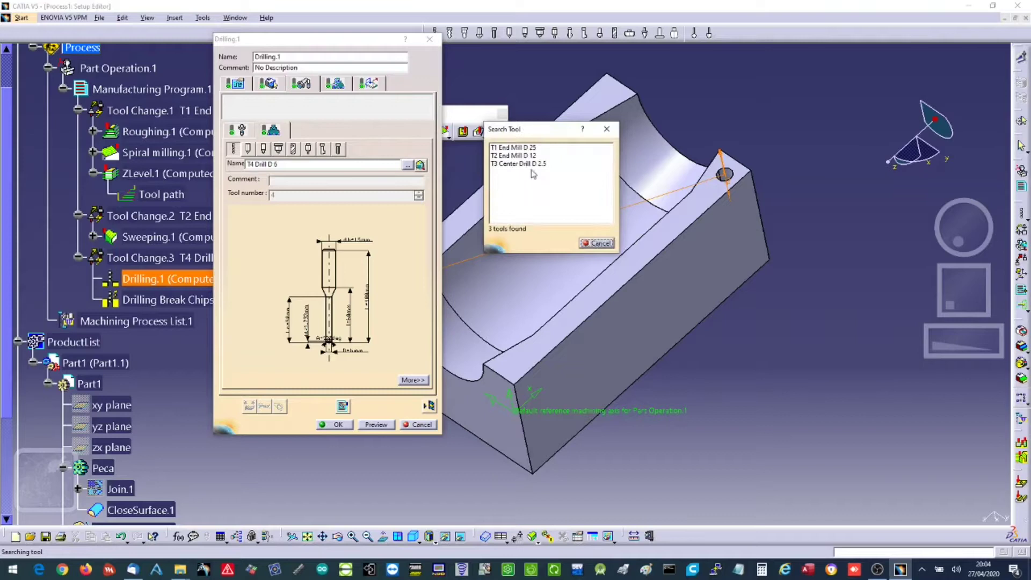
pyautogui.doubleClick(529, 164)
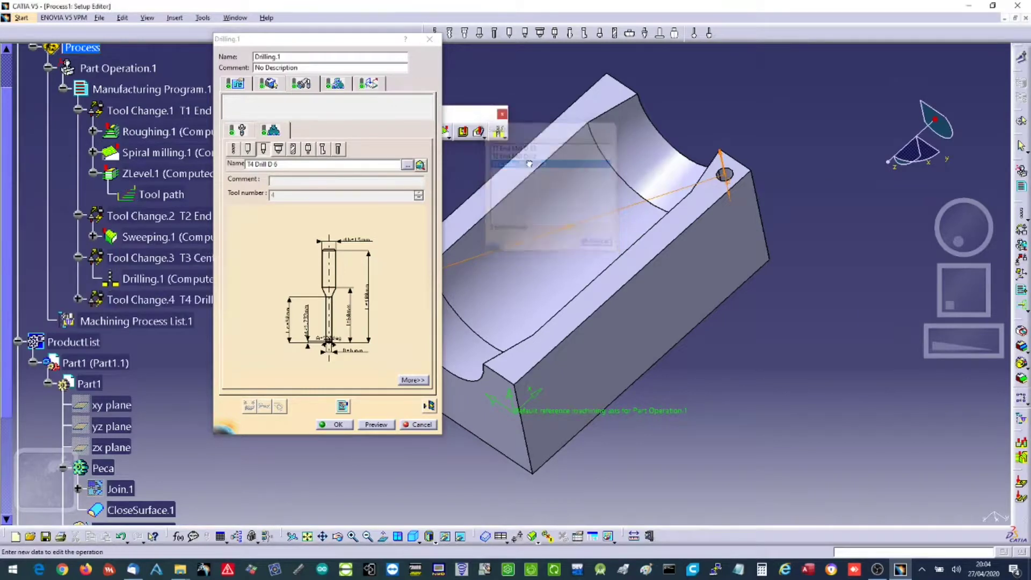
pyautogui.click(330, 426)
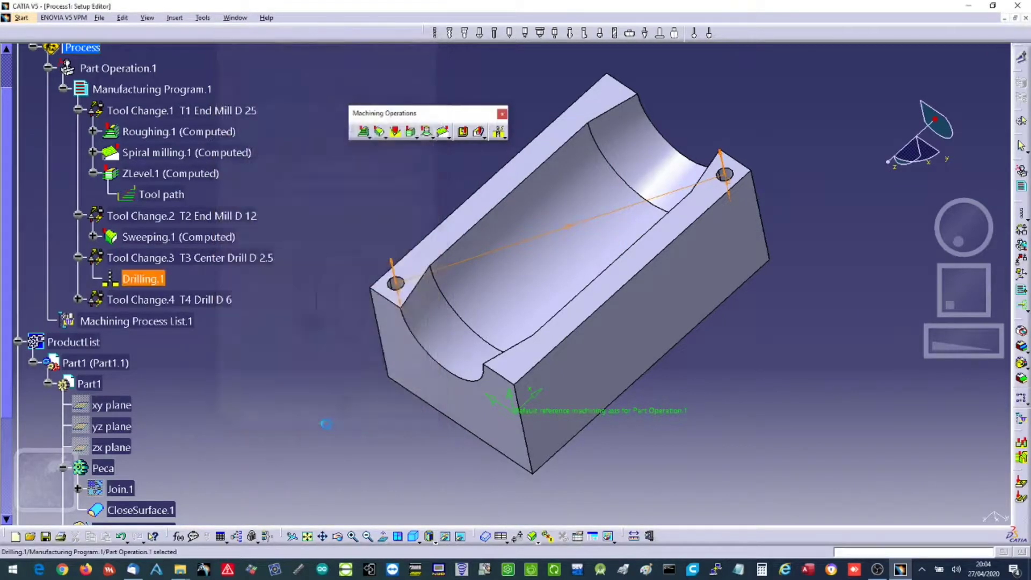
# Recompute the Drilling.1 tool path with the center drill and accept the operation.
pyautogui.doubleClick(138, 280)
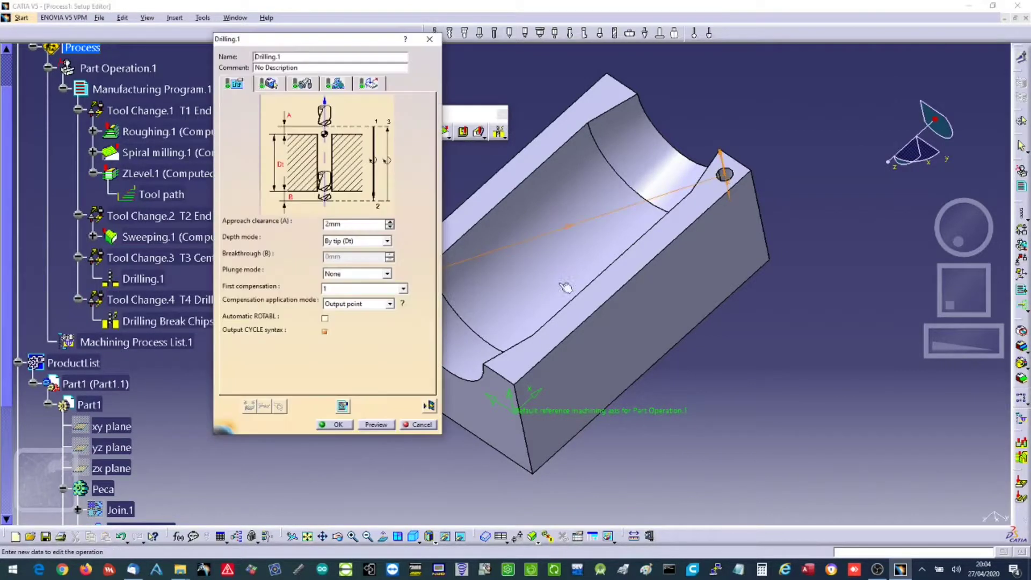
pyautogui.click(344, 406)
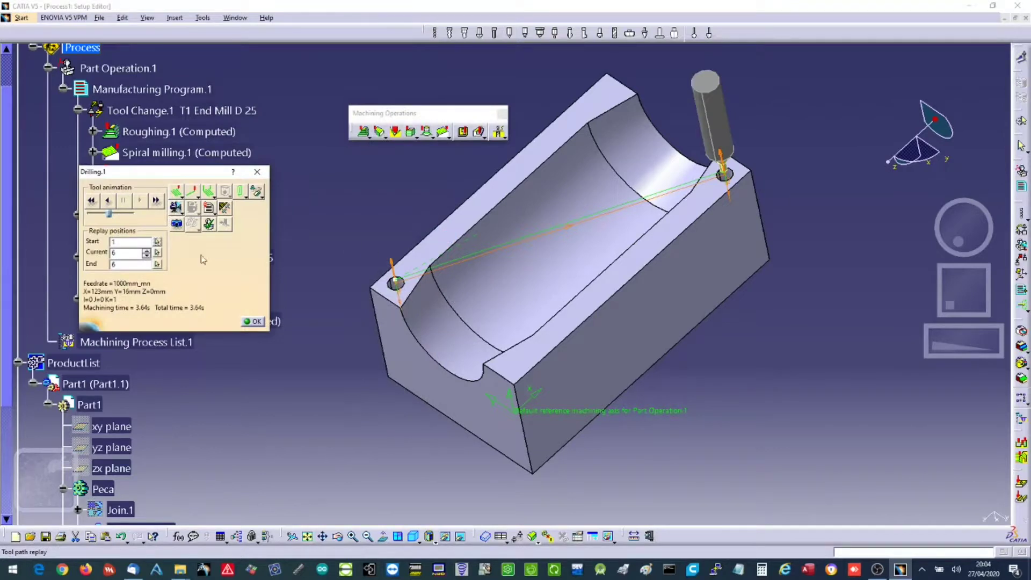
pyautogui.click(252, 322)
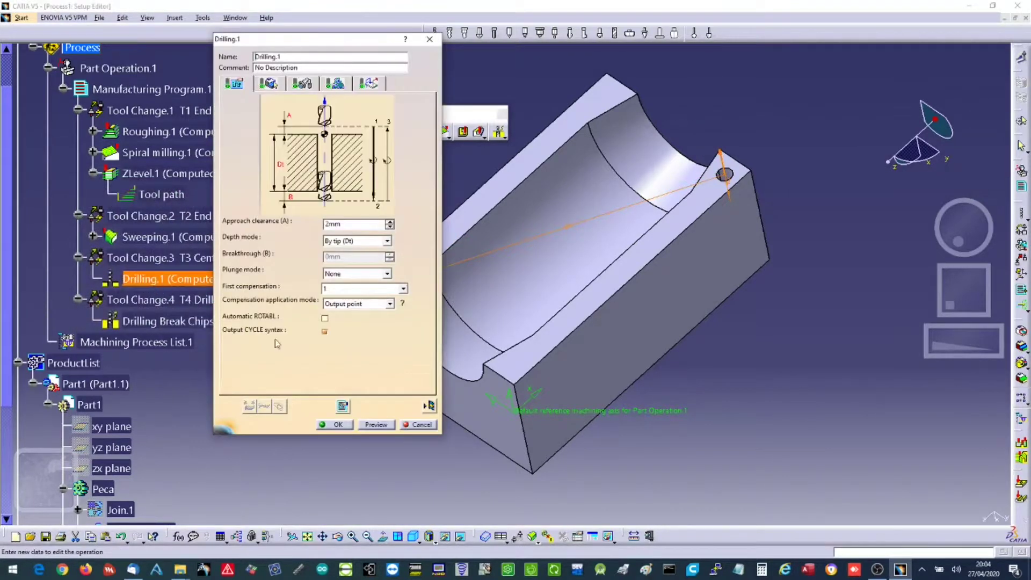
pyautogui.click(338, 425)
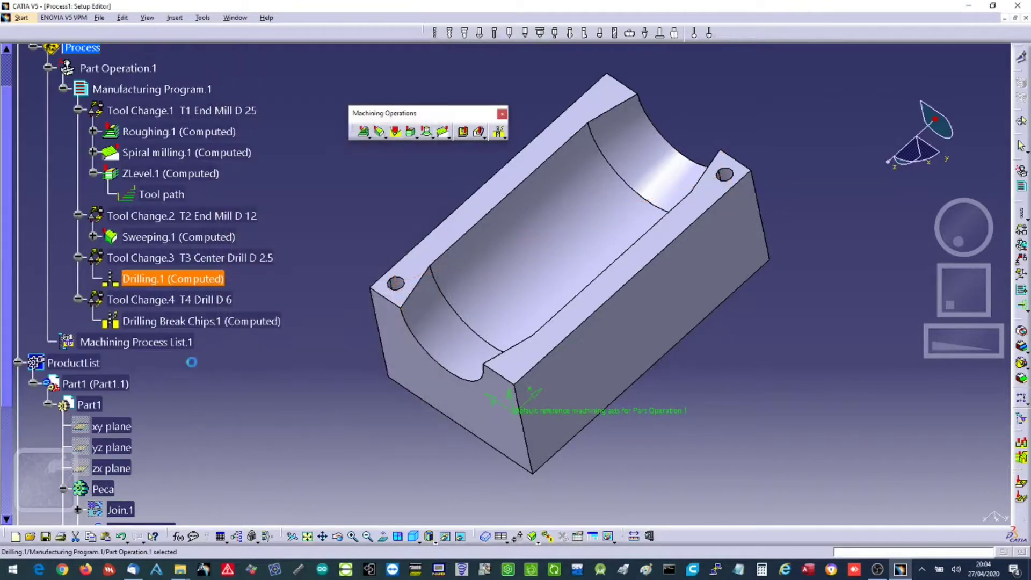
# Replay Drilling Break Chips.1 and play the material-removal video of the whole program, including the center drilling.
pyautogui.click(182, 321)
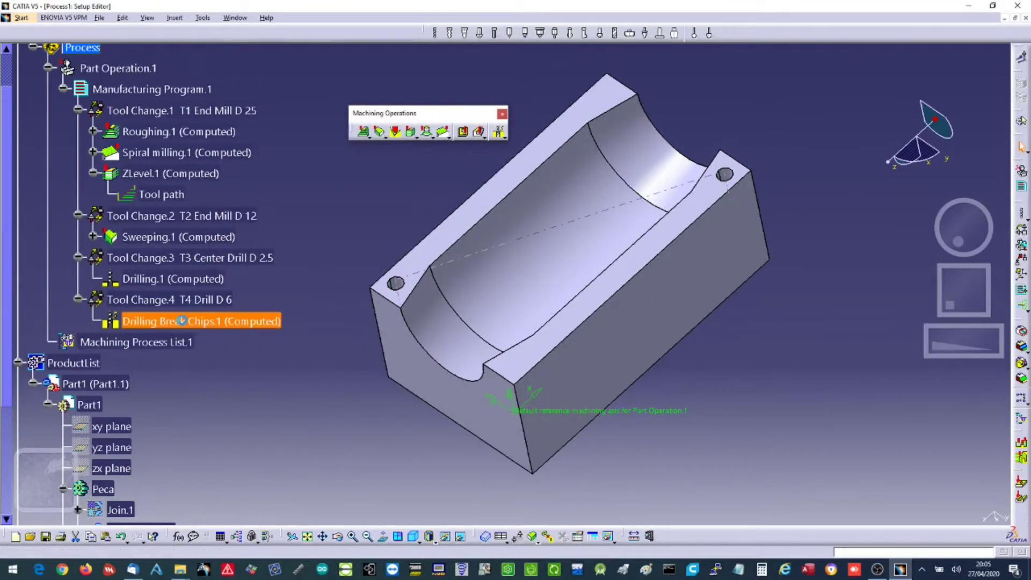
pyautogui.doubleClick(181, 322)
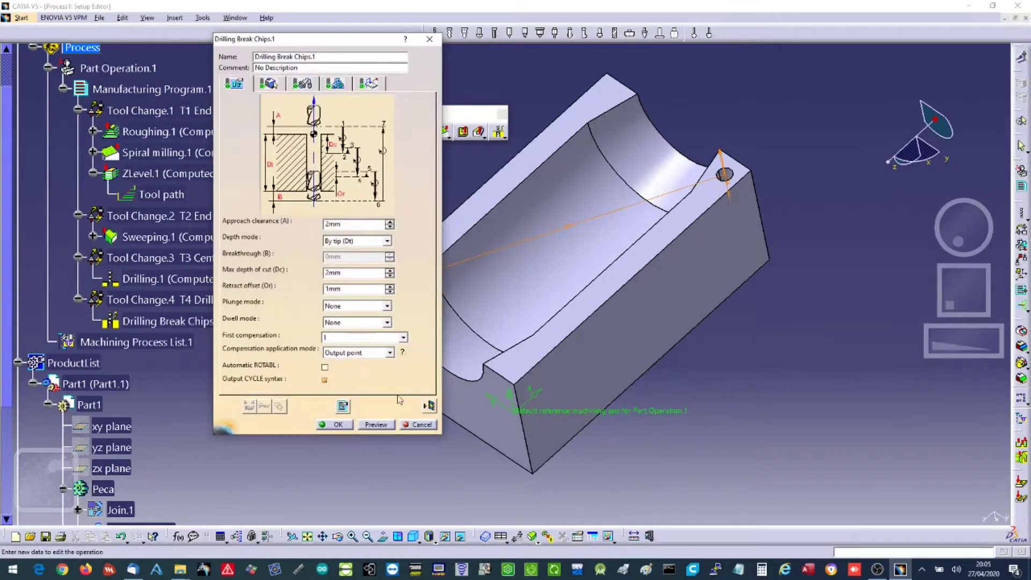
pyautogui.click(426, 402)
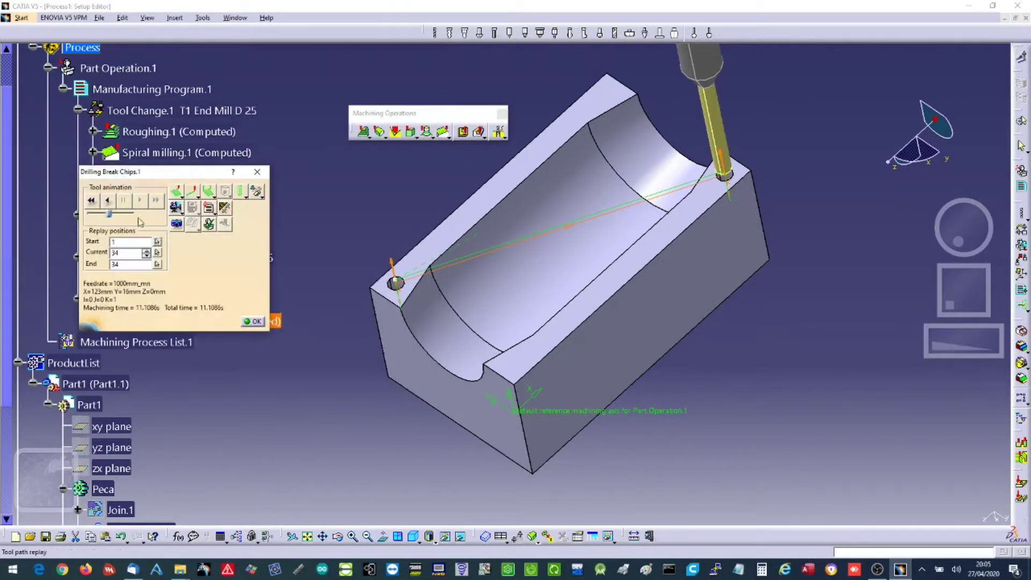
pyautogui.click(176, 207)
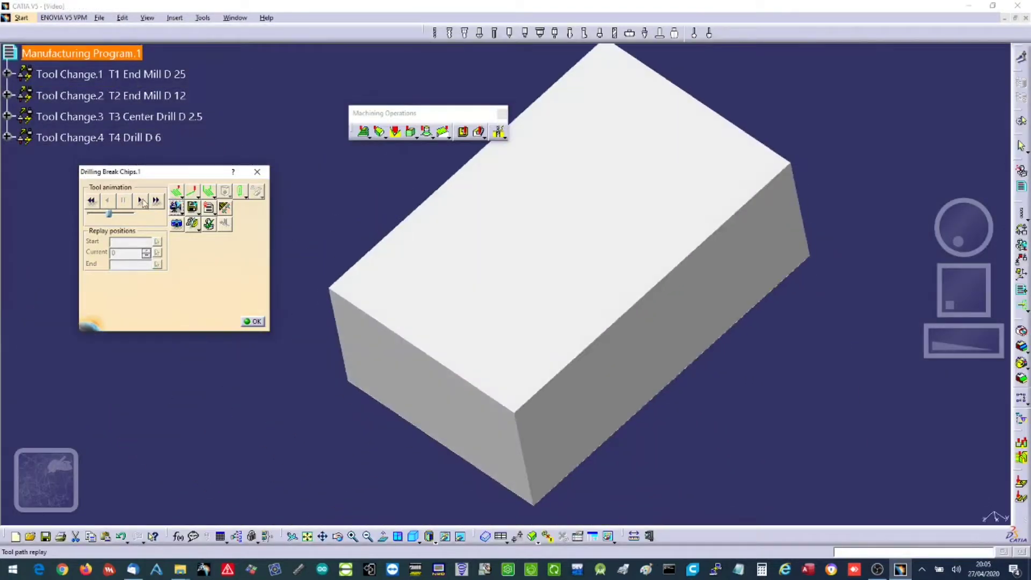
pyautogui.click(141, 201)
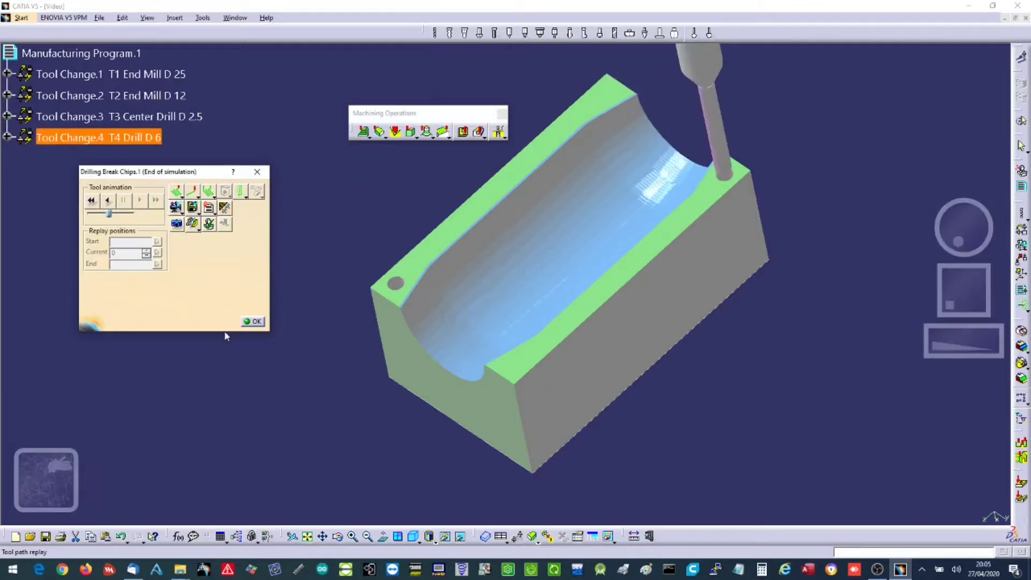
pyautogui.click(252, 322)
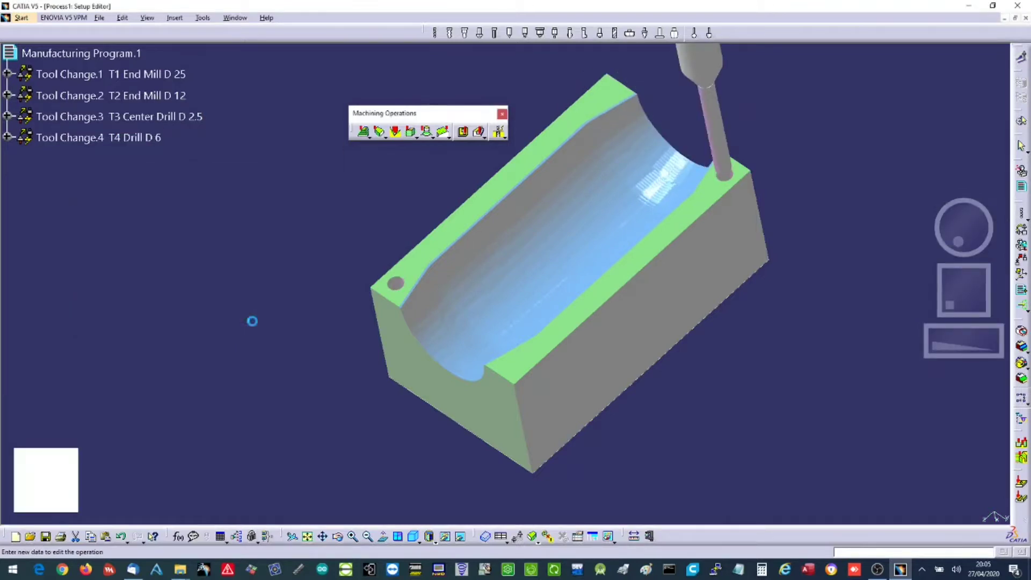
pyautogui.click(327, 426)
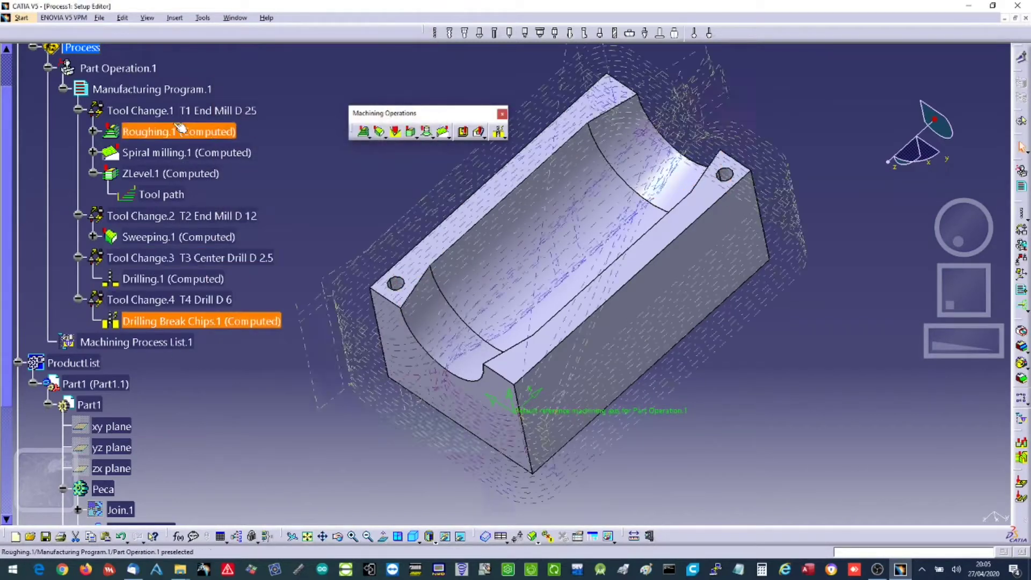
# Save the process as 02_CxMachos.CATProcess in the Pecas folder, allowing the linked documents to be saved too.
pyautogui.click(100, 18)
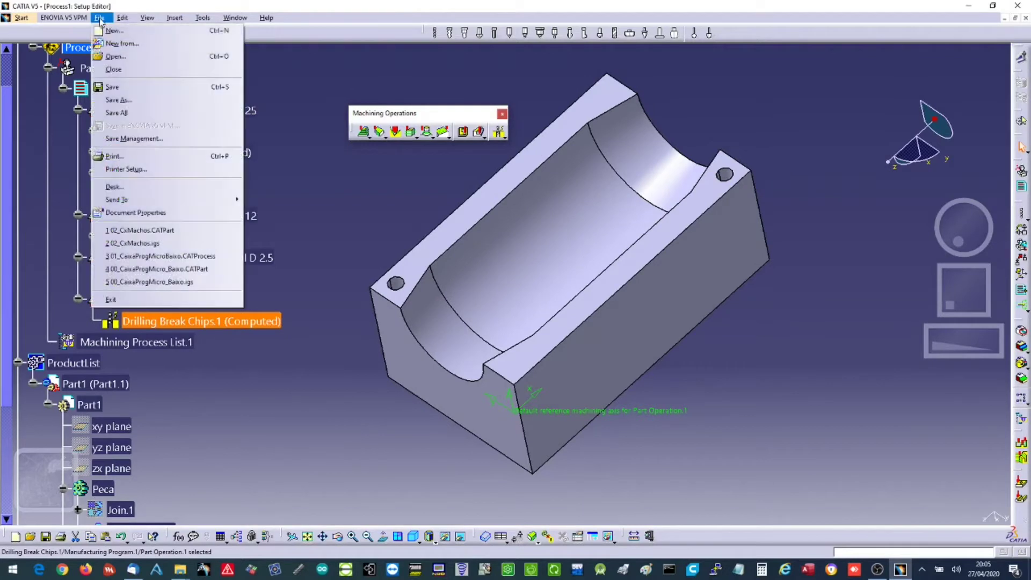
pyautogui.click(132, 98)
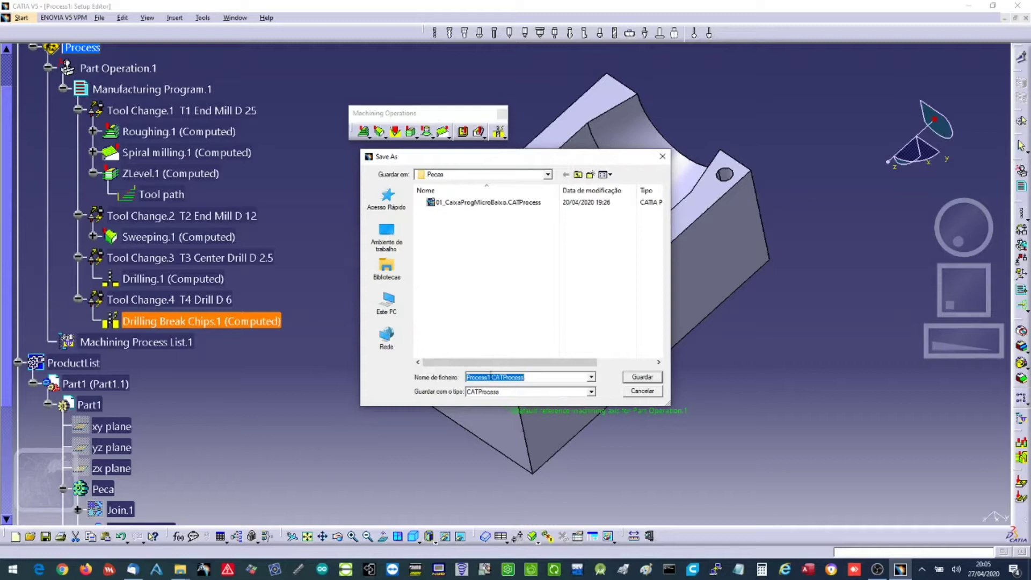
pyautogui.moveTo(490, 376); pyautogui.dragTo(376, 367)
pyautogui.write('02_CxMachos')
pyautogui.click(647, 379)
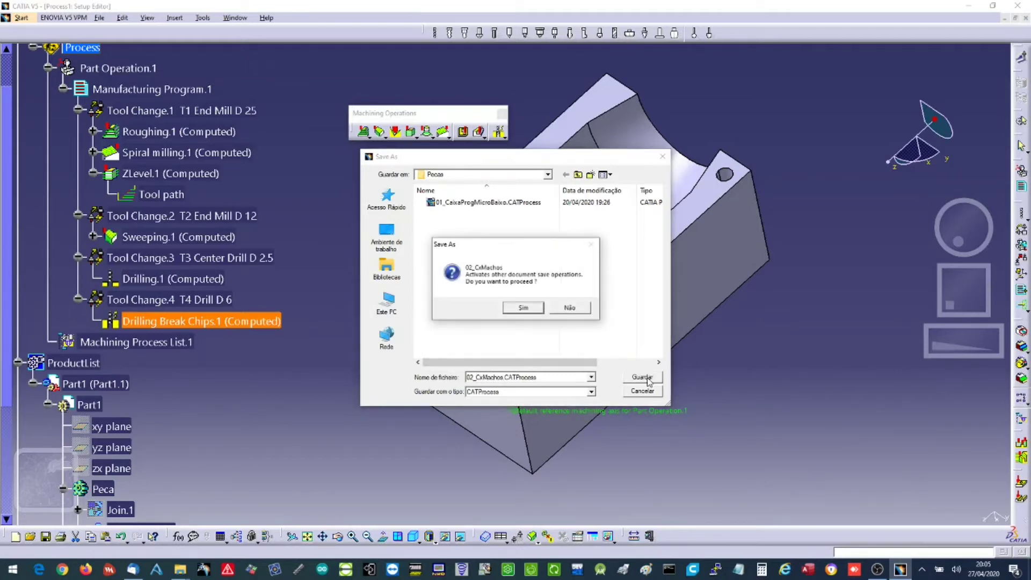
pyautogui.click(525, 309)
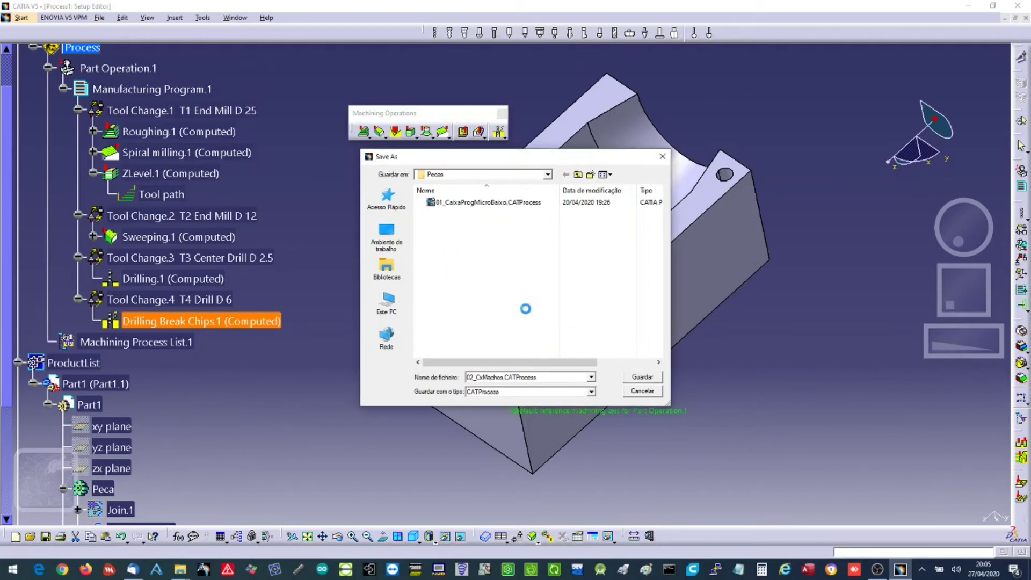